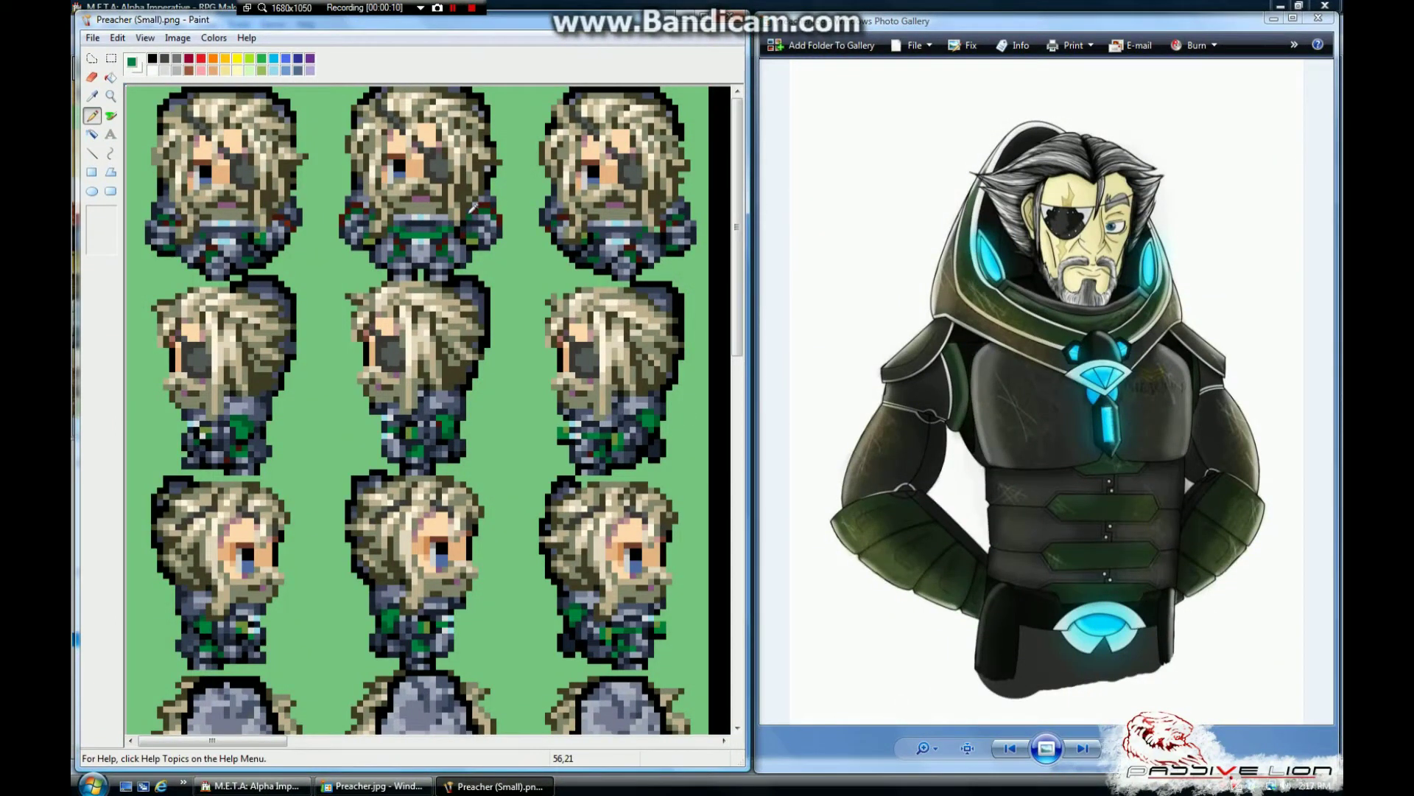
# Scroll and reposition the view of the Preacher face sheet in Paint.
pyautogui.moveTo(736, 132)
pyautogui.mouseDown()
pyautogui.moveTo(736, 508)
pyautogui.moveTo(754, 111)
pyautogui.moveTo(737, 442)
pyautogui.moveTo(741, 126)
pyautogui.mouseUp()
pyautogui.scroll(-1, 737, 129)
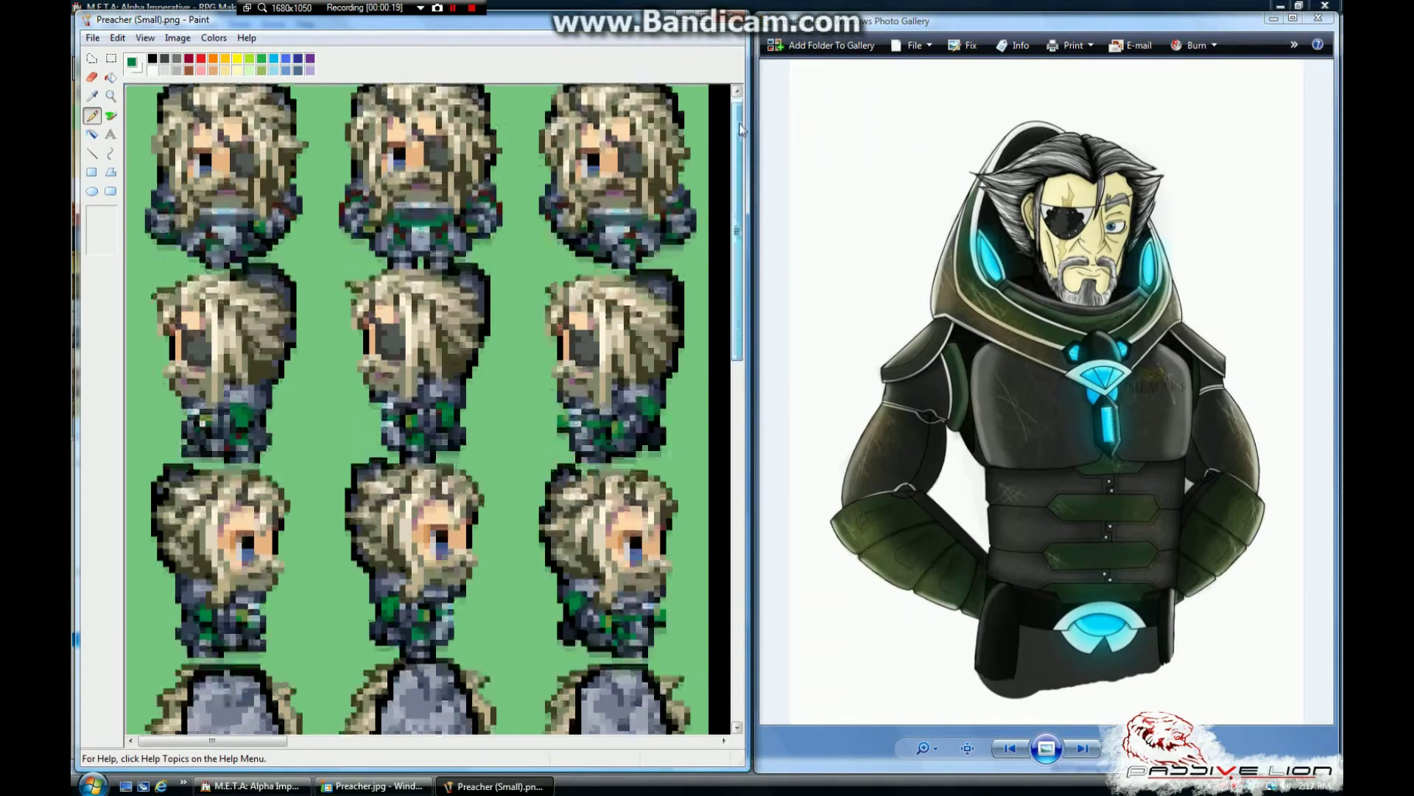
pyautogui.scroll(1, 737, 128)
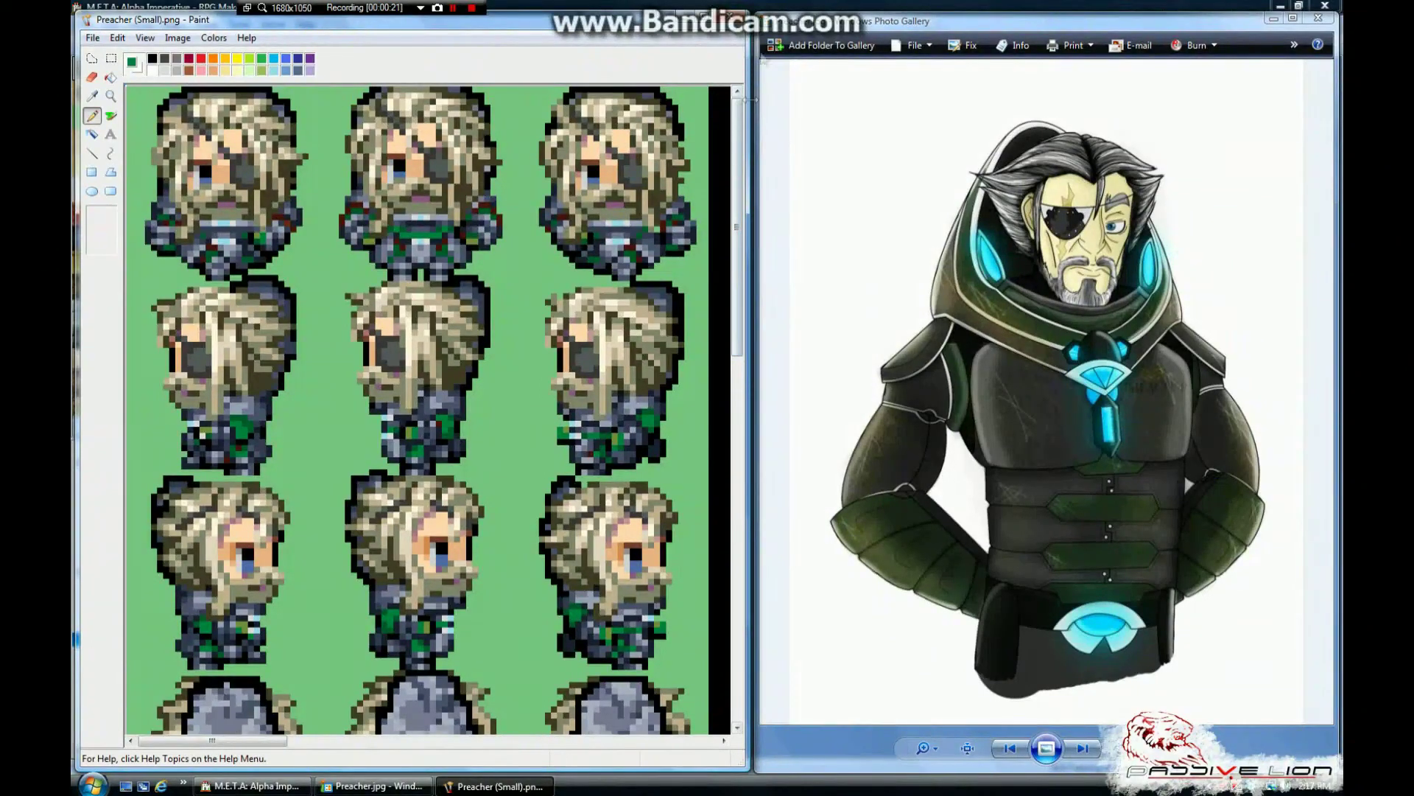
pyautogui.moveTo(736, 132)
pyautogui.mouseDown()
pyautogui.moveTo(737, 266)
pyautogui.moveTo(751, 126)
pyautogui.moveTo(737, 195)
pyautogui.moveTo(735, 107)
pyautogui.mouseUp()
pyautogui.moveTo(735, 190)
pyautogui.mouseDown()
pyautogui.moveTo(736, 243)
pyautogui.moveTo(736, 188)
pyautogui.mouseUp()
pyautogui.moveTo(736, 213); pyautogui.dragTo(735, 258)
# Save Preacher (Small).png, close Paint, and move the Photo Gallery artwork toward the centre.
pyautogui.click(93, 37)
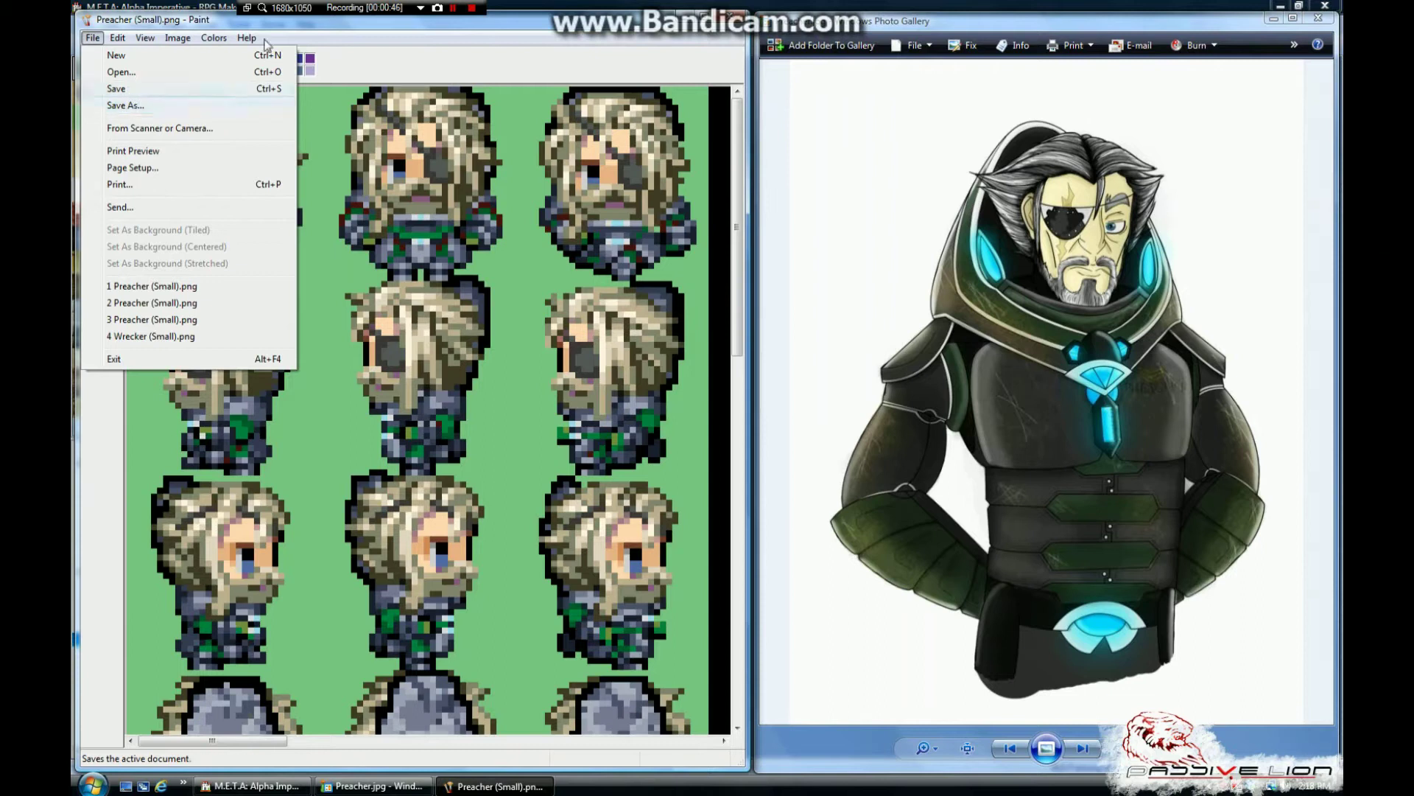
pyautogui.moveTo(213, 38)
pyautogui.click(526, 218)
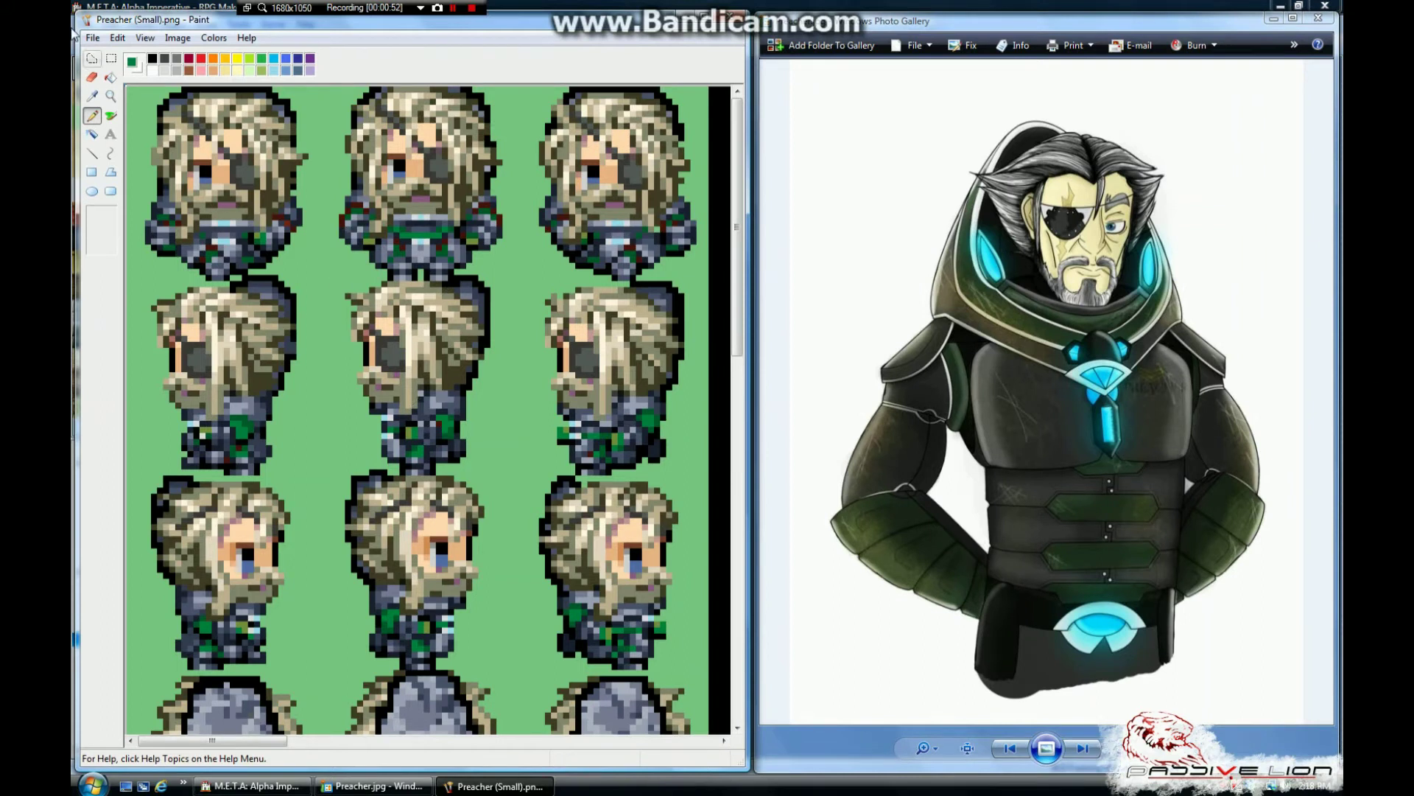
pyautogui.click(91, 39)
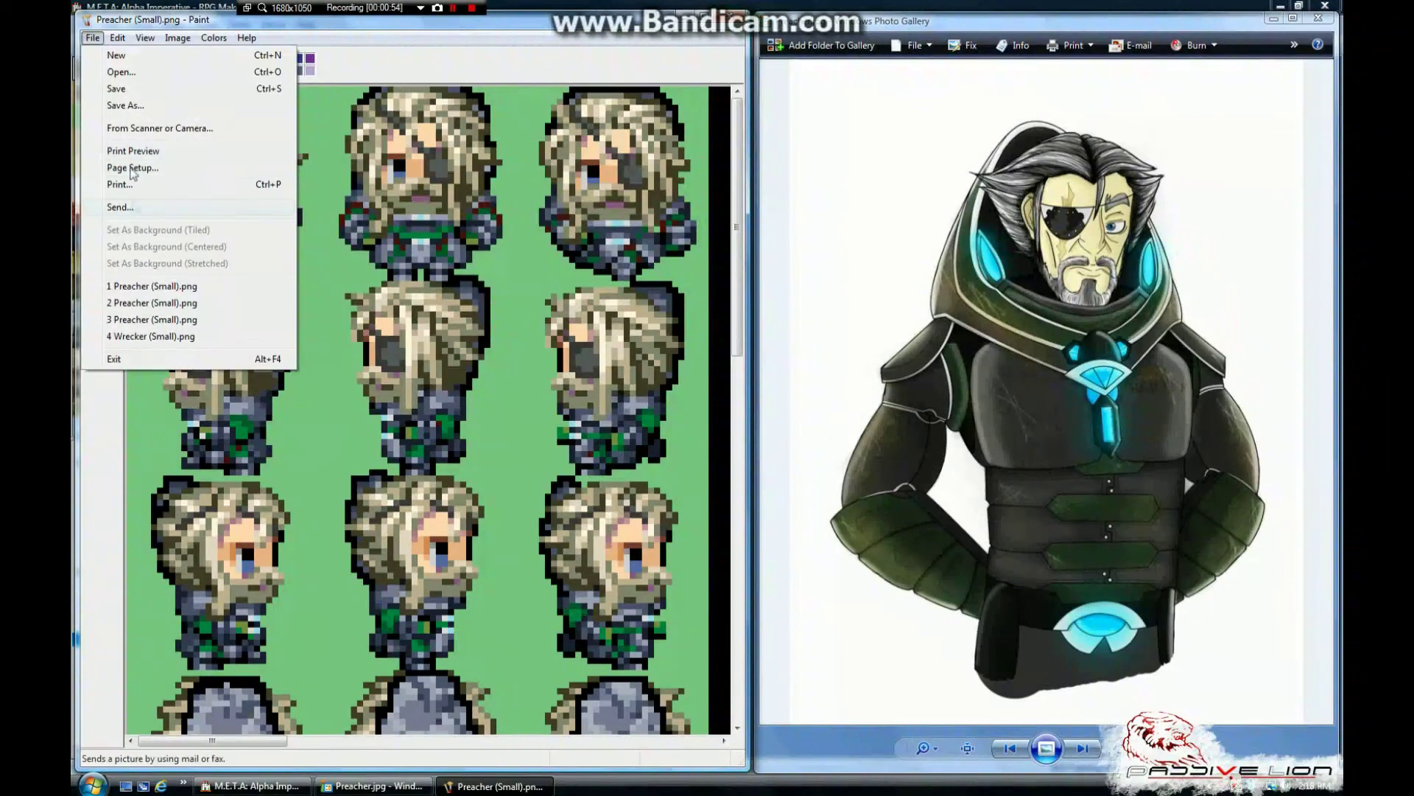
pyautogui.click(124, 90)
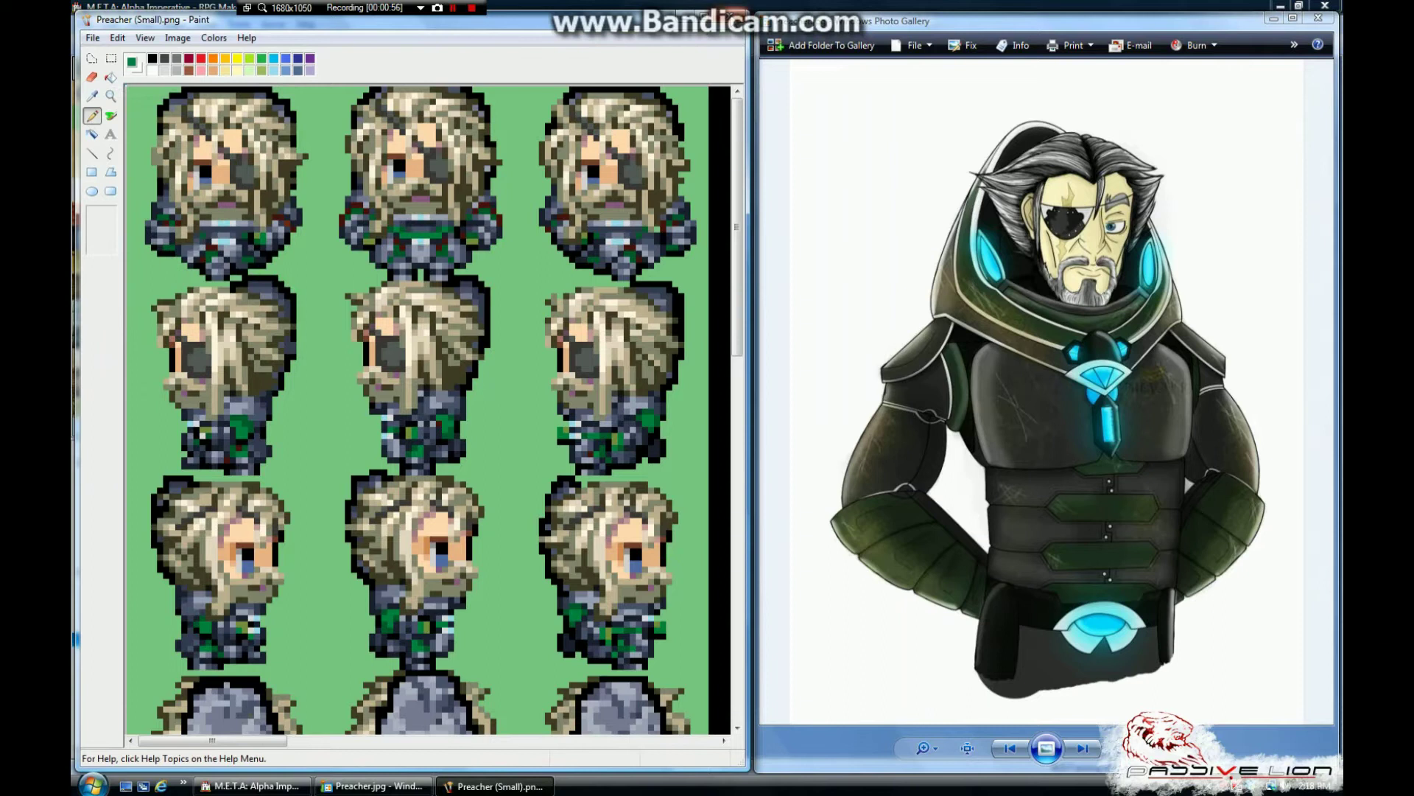
pyautogui.hotkey('alt', 'F4')
pyautogui.moveTo(1032, 21)
pyautogui.mouseDown()
pyautogui.moveTo(594, 61)
pyautogui.moveTo(572, 8)
pyautogui.mouseUp()
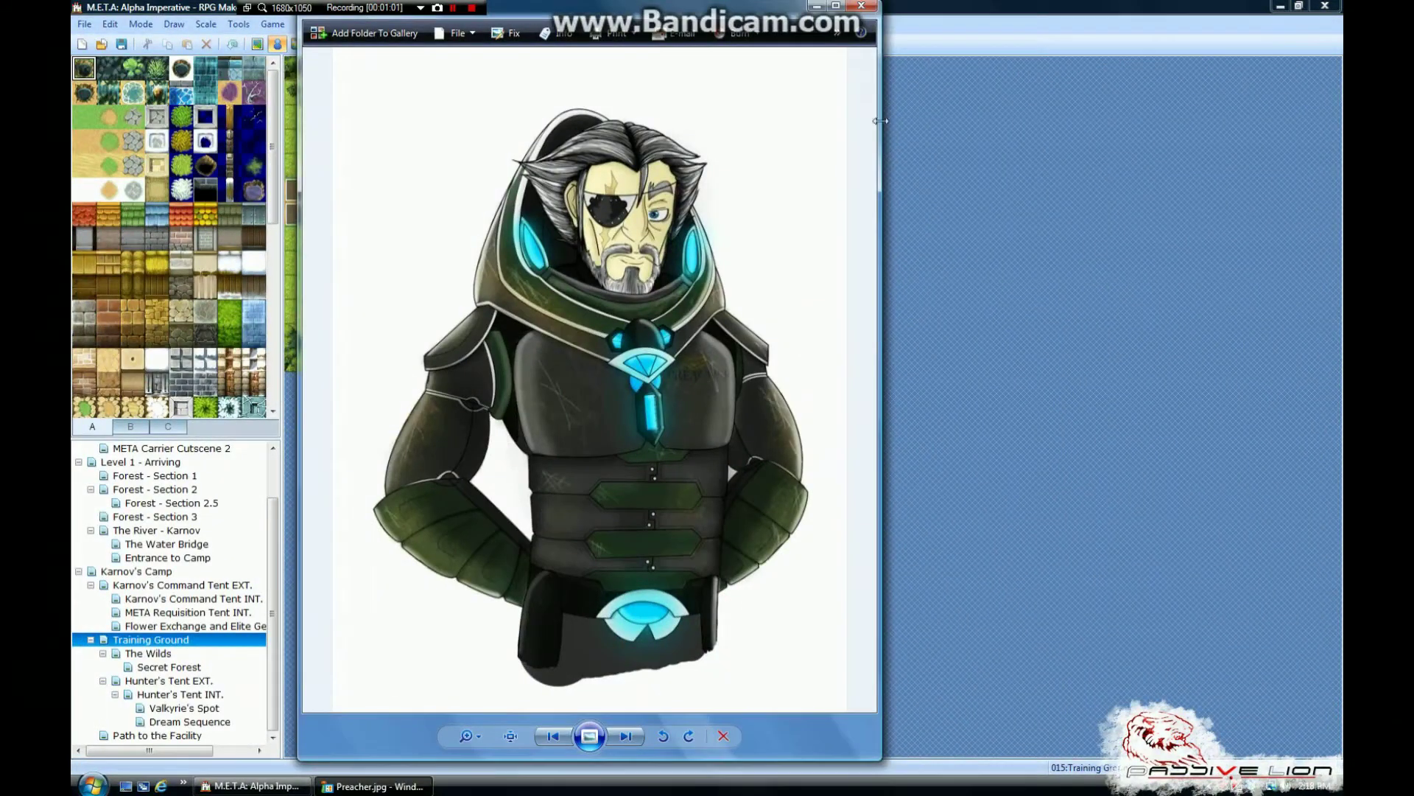
# Widen the Photo Gallery window slightly, then close the Preacher artwork.
pyautogui.moveTo(883, 121); pyautogui.dragTo(925, 123)
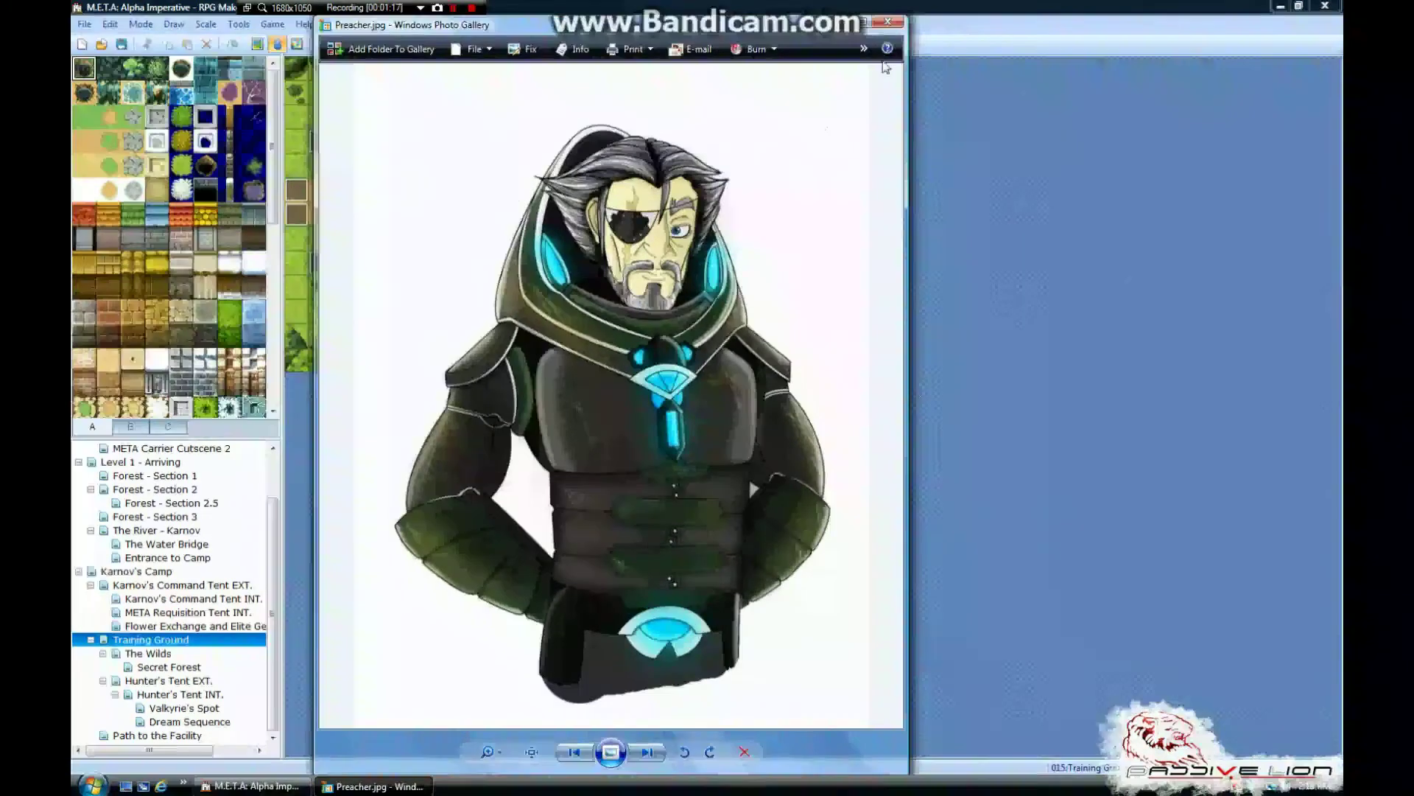
pyautogui.hotkey('alt', 'F4')
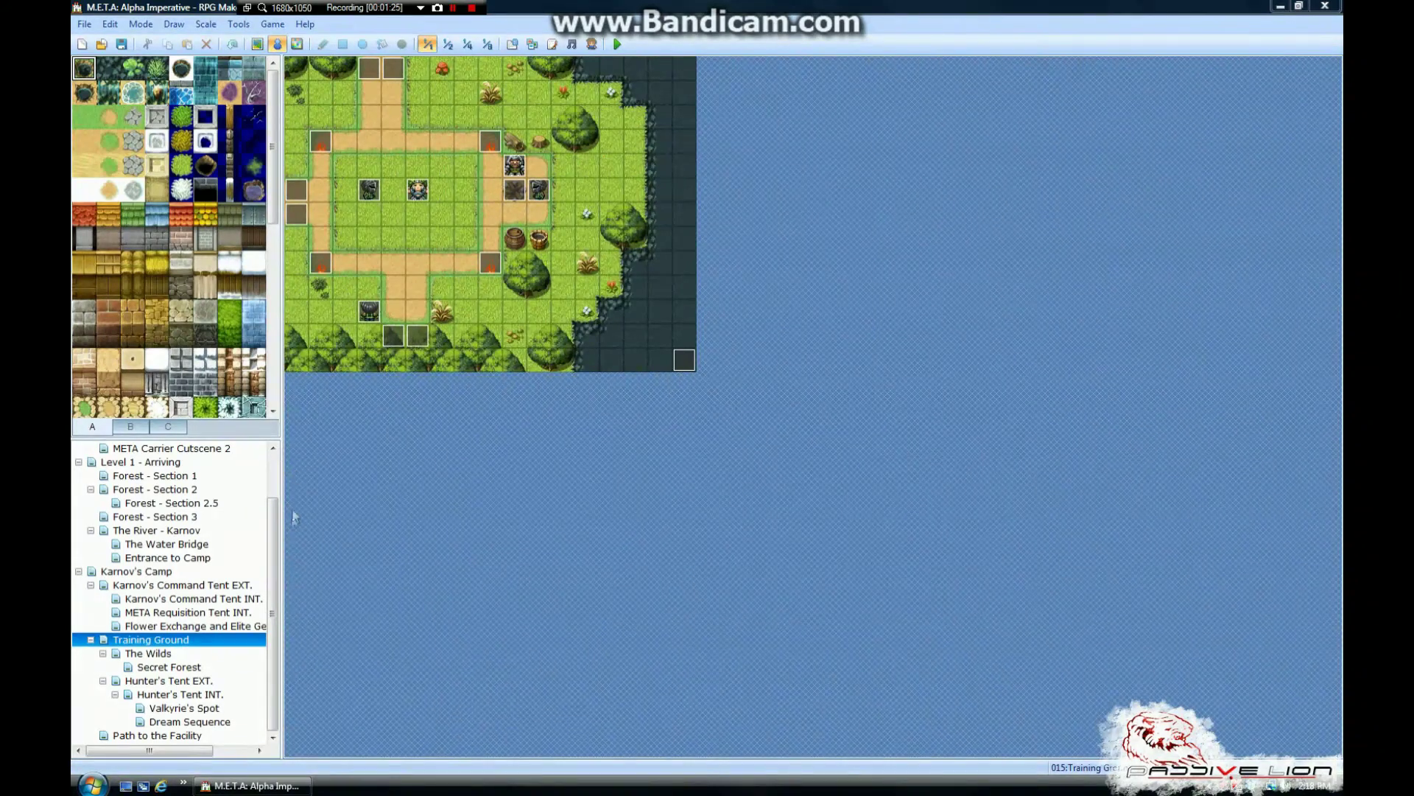
pyautogui.moveTo(269, 531); pyautogui.dragTo(229, 465)
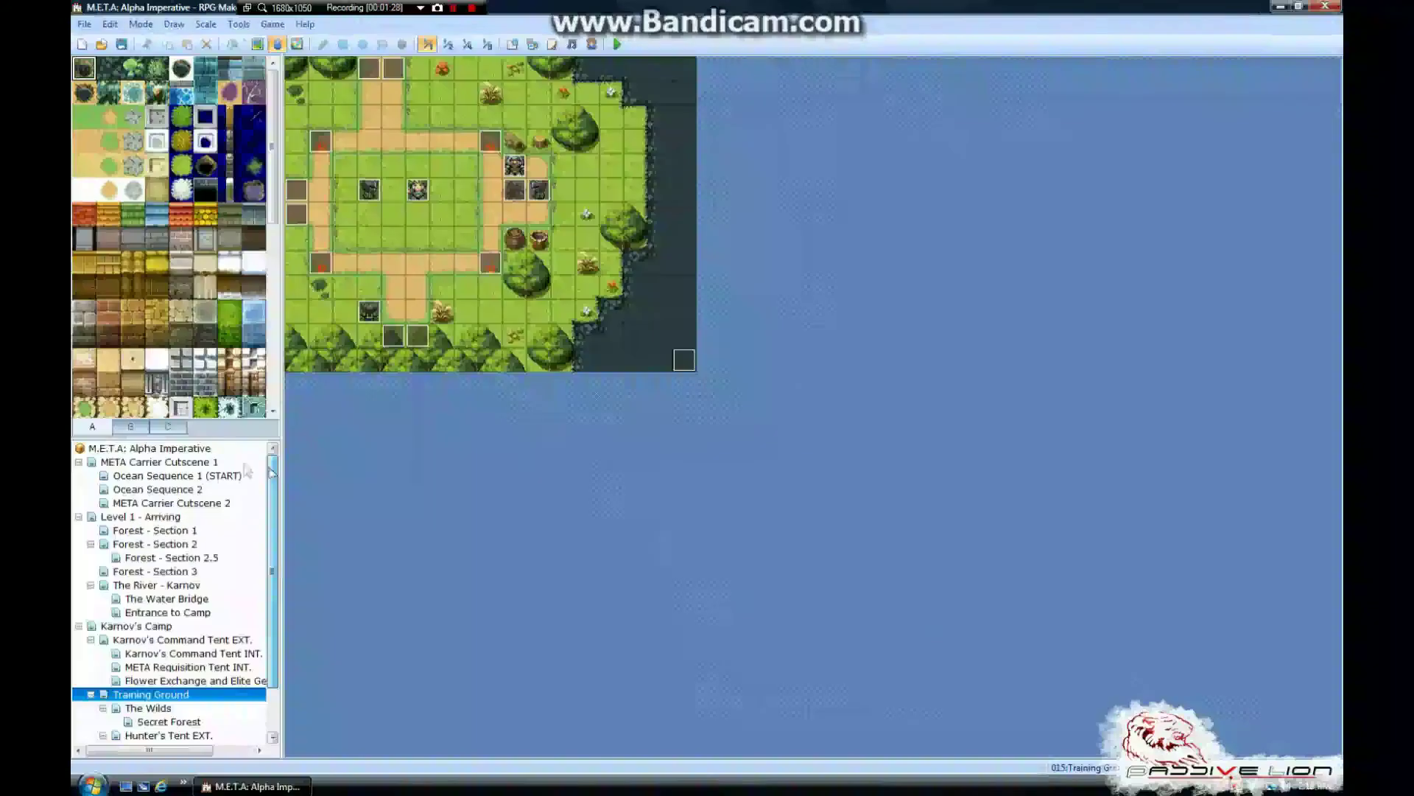
pyautogui.click(228, 463)
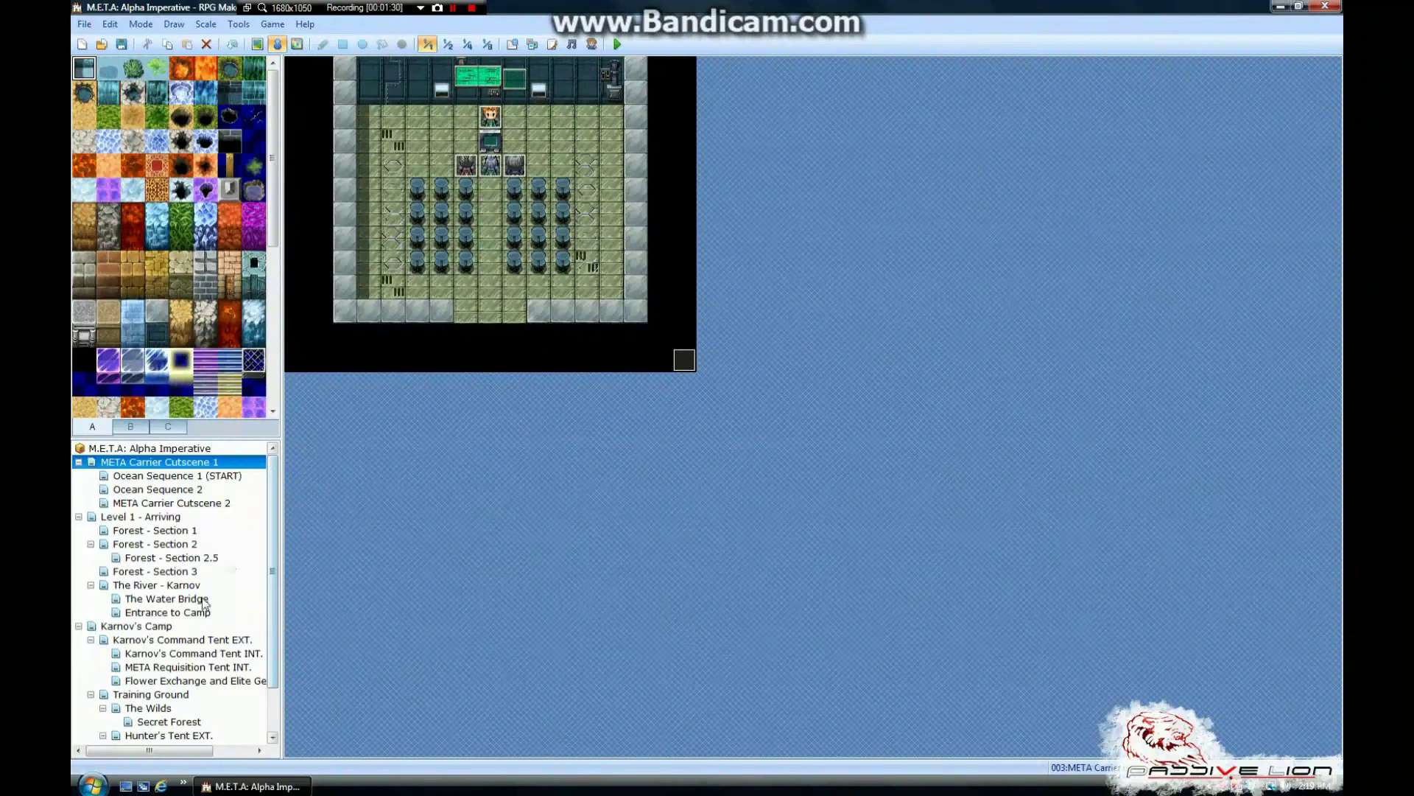
pyautogui.click(205, 654)
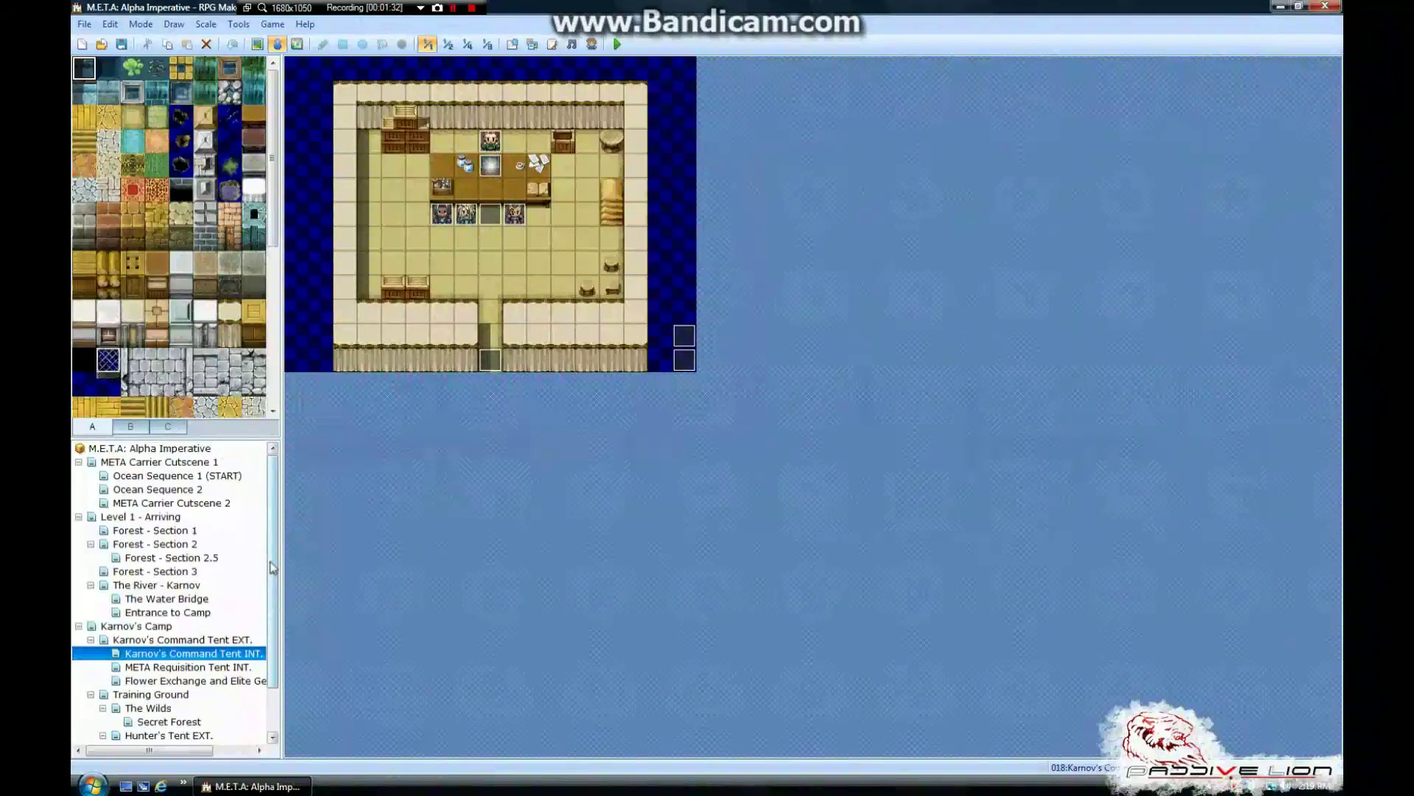
pyautogui.scroll(-2, 214, 633)
pyautogui.click(220, 613)
pyautogui.click(221, 627)
pyautogui.click(213, 640)
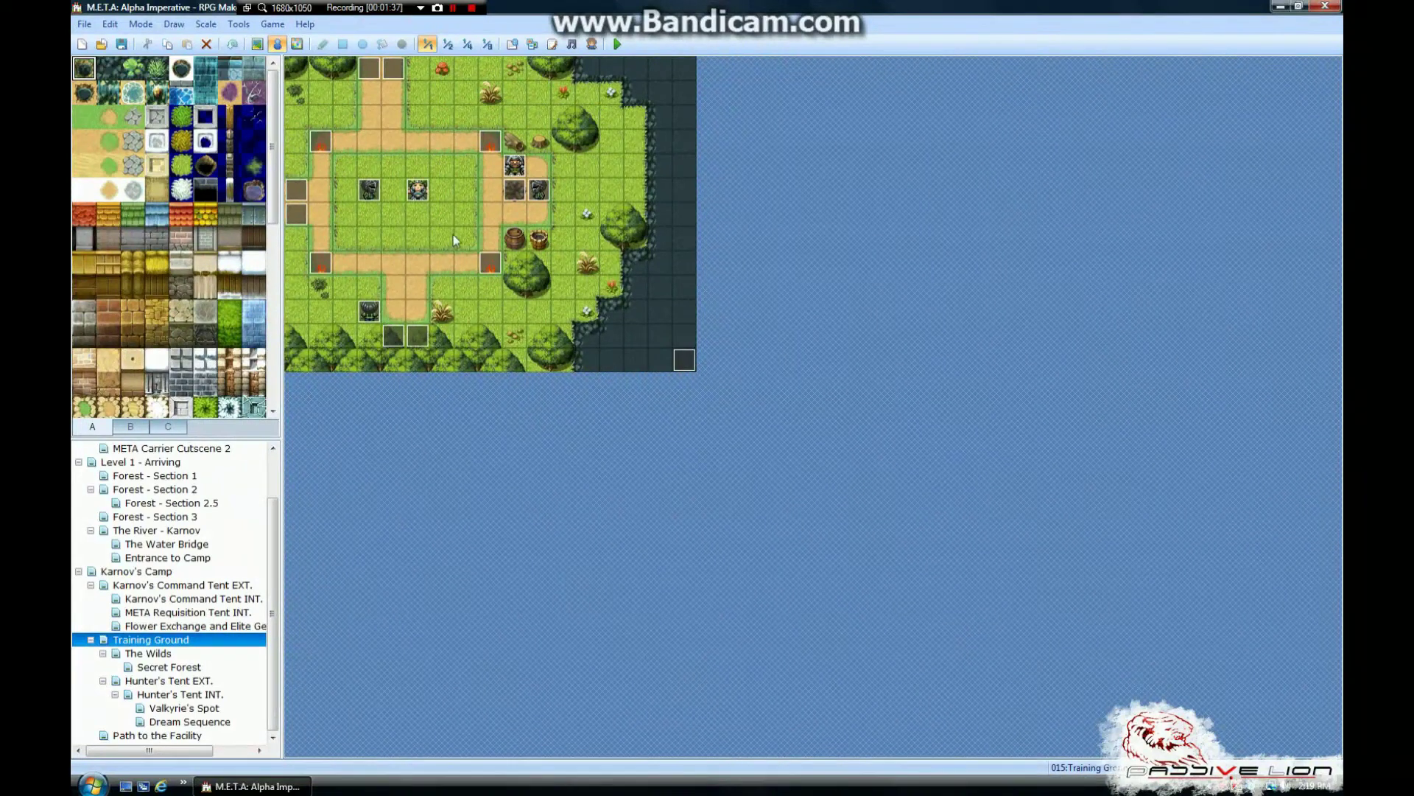
pyautogui.doubleClick(417, 118)
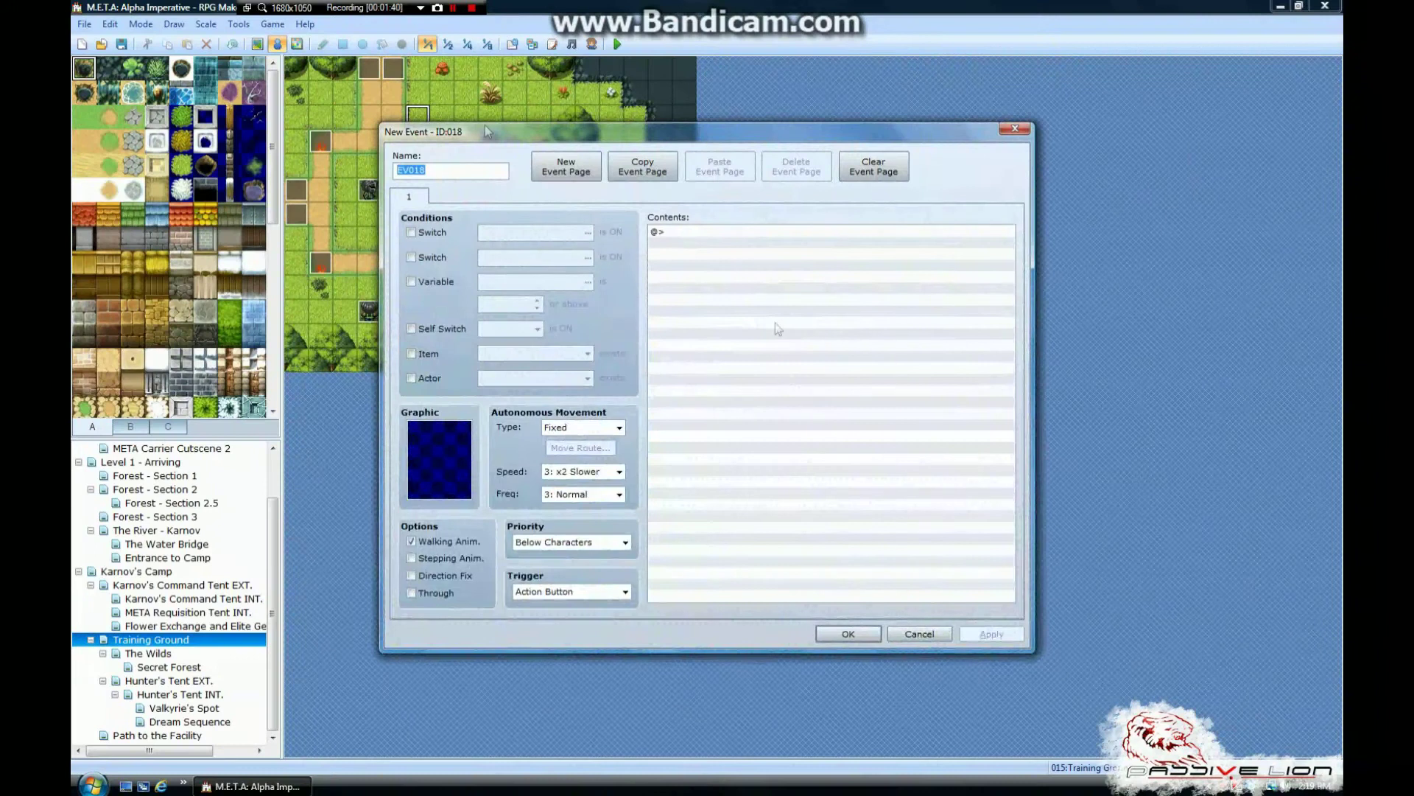
pyautogui.click(920, 633)
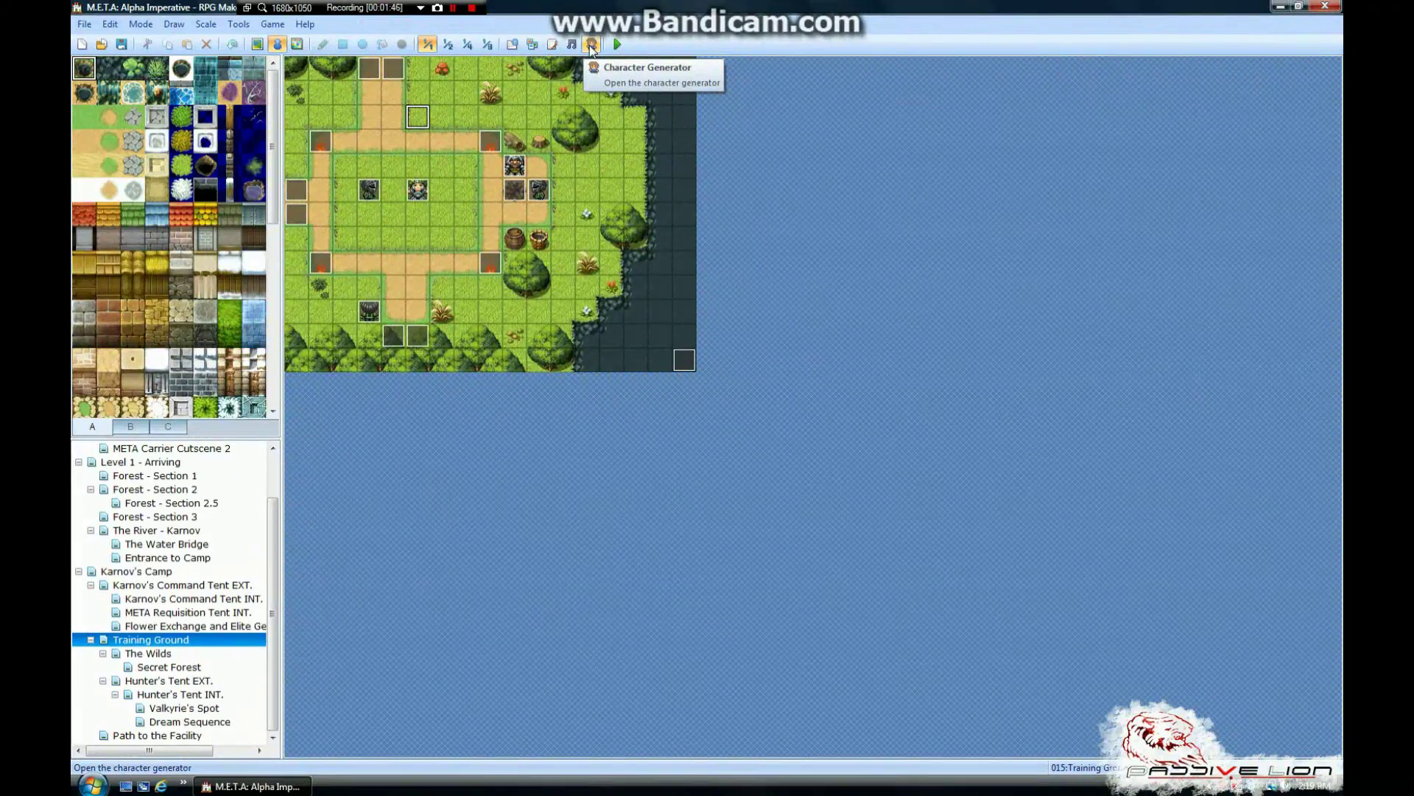
# Open the Character Generator, reposition it, and switch back to the default Male portrait.
pyautogui.click(591, 45)
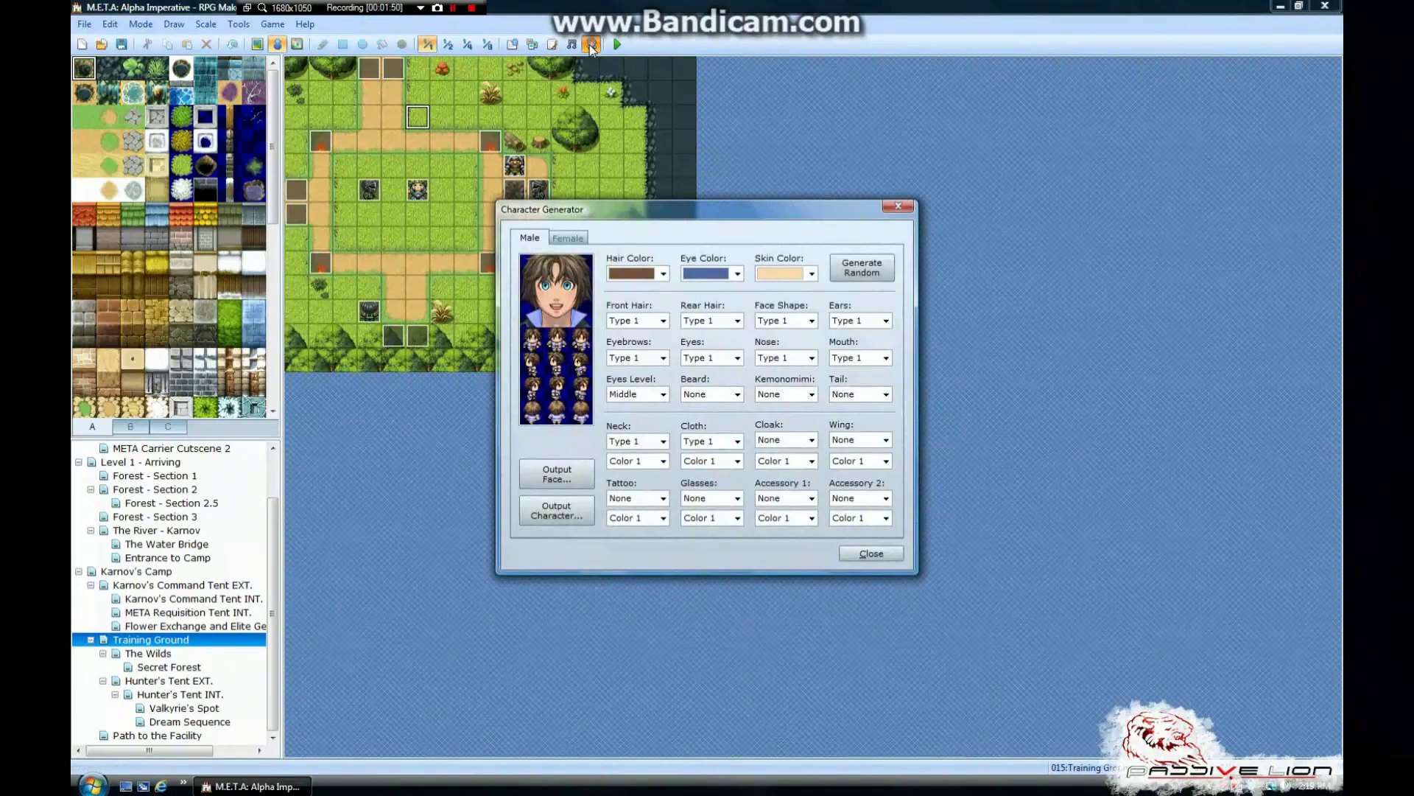
pyautogui.moveTo(643, 214)
pyautogui.mouseDown()
pyautogui.moveTo(556, 241)
pyautogui.moveTo(626, 210)
pyautogui.mouseUp()
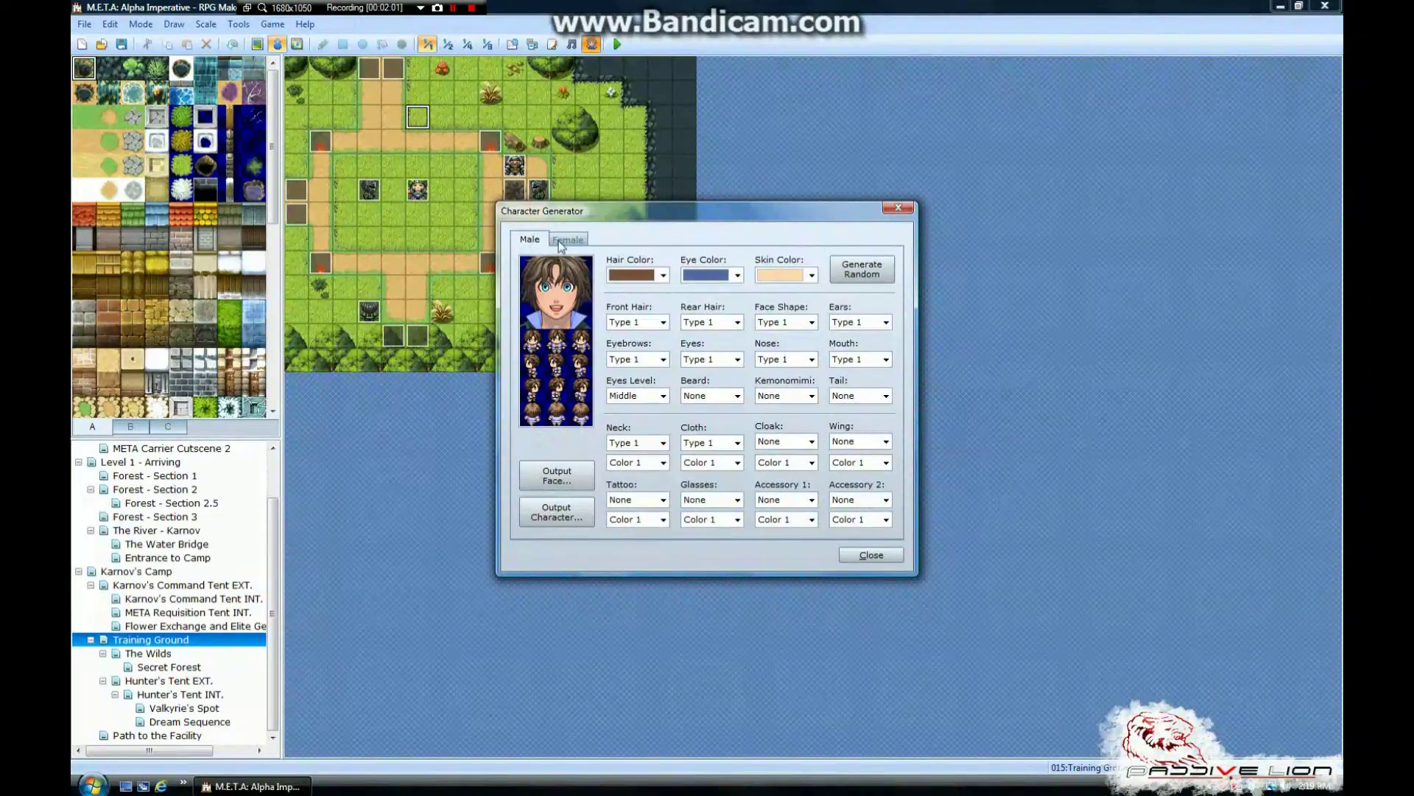
pyautogui.click(561, 241)
pyautogui.click(535, 241)
# Set front hair Type 6, rear hair Type 5, face shape Type 4 and Type 2 elf ears.
pyautogui.click(646, 324)
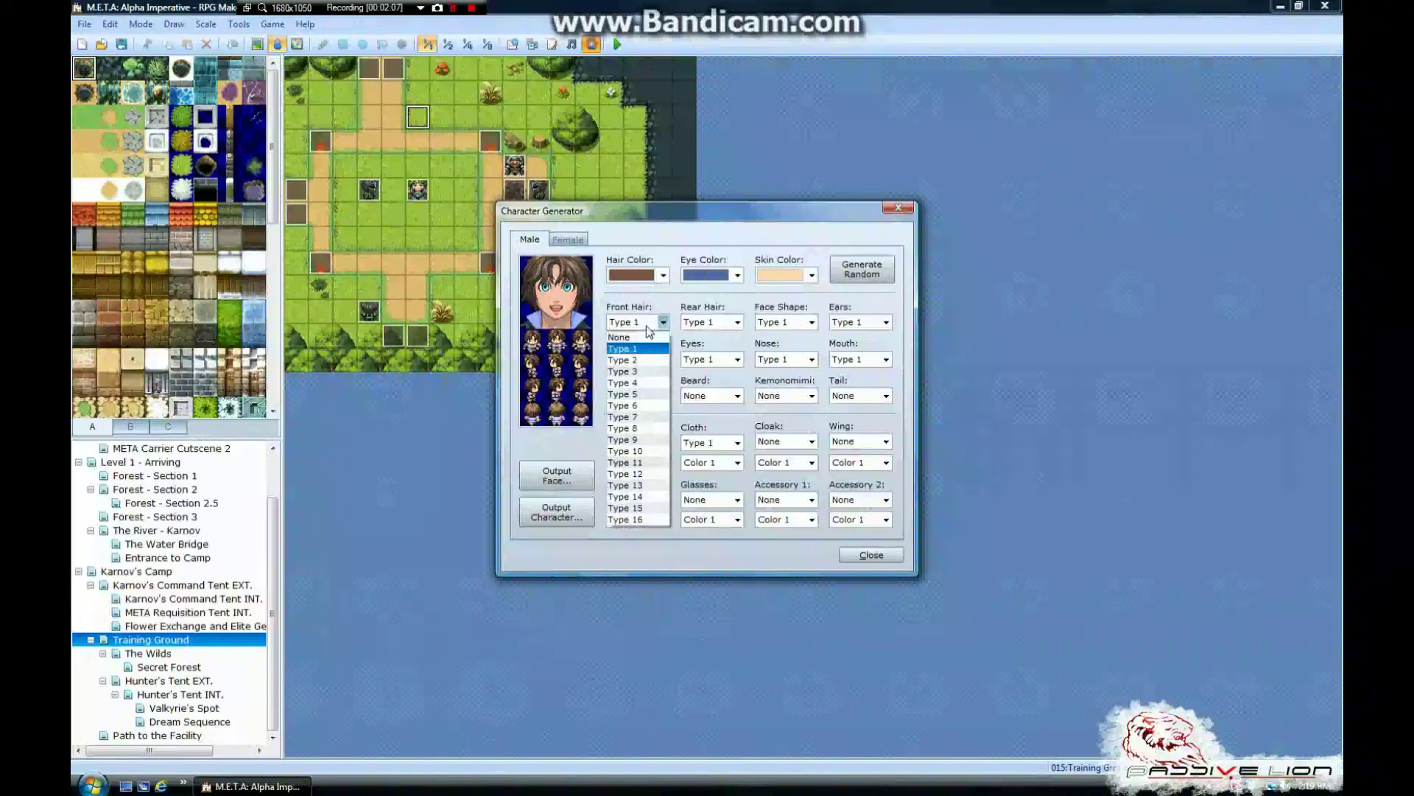
pyautogui.click(635, 408)
pyautogui.click(702, 324)
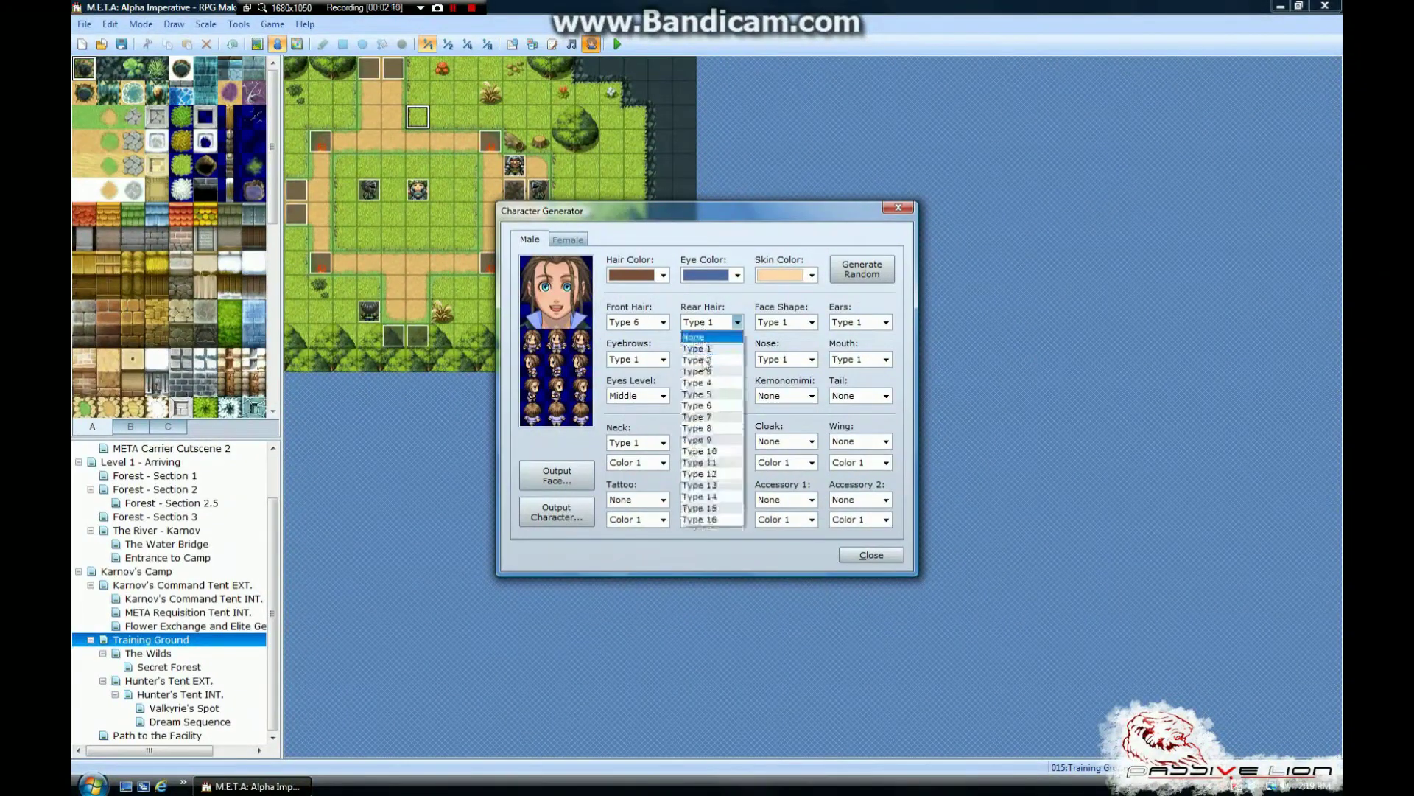
pyautogui.click(725, 398)
pyautogui.click(800, 325)
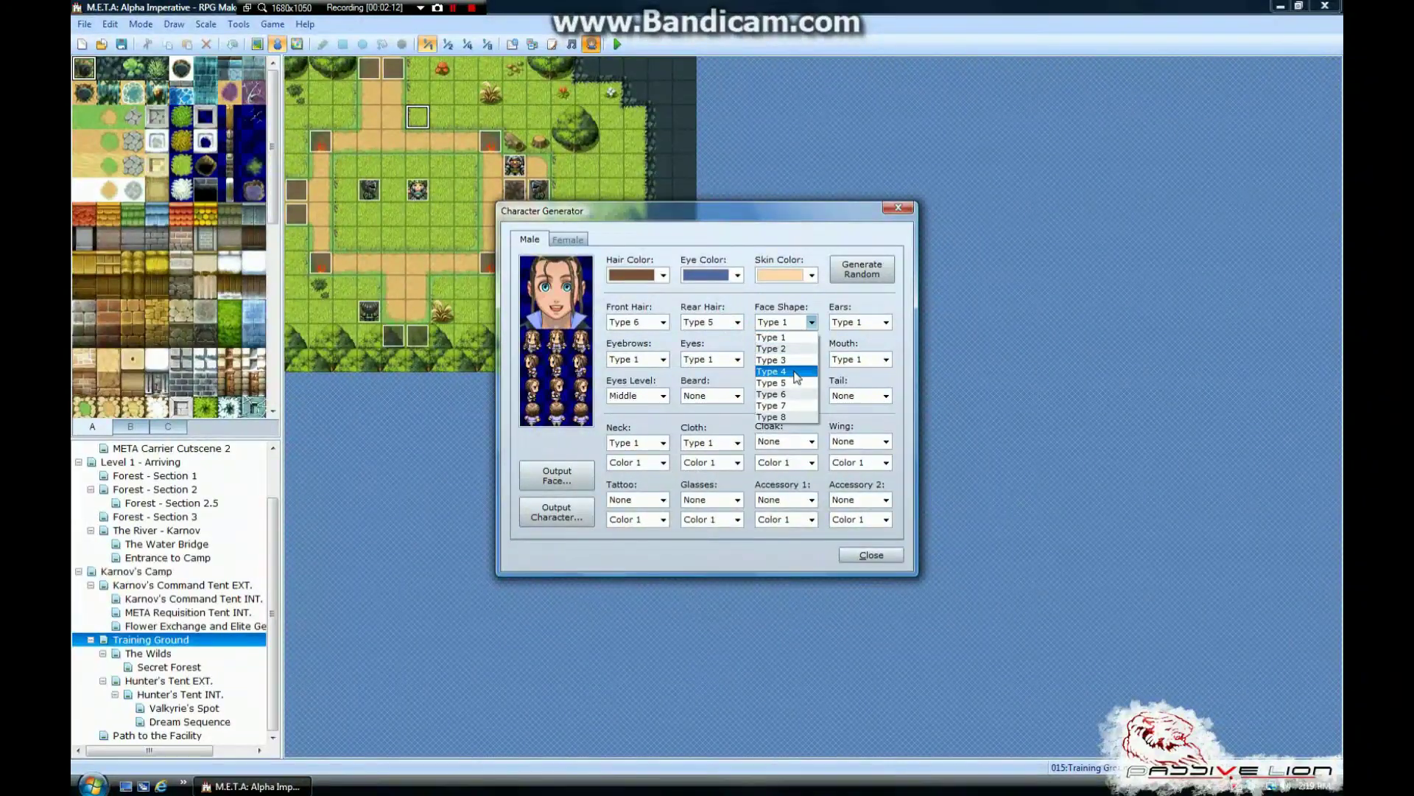
pyautogui.click(806, 366)
pyautogui.click(884, 323)
pyautogui.click(858, 348)
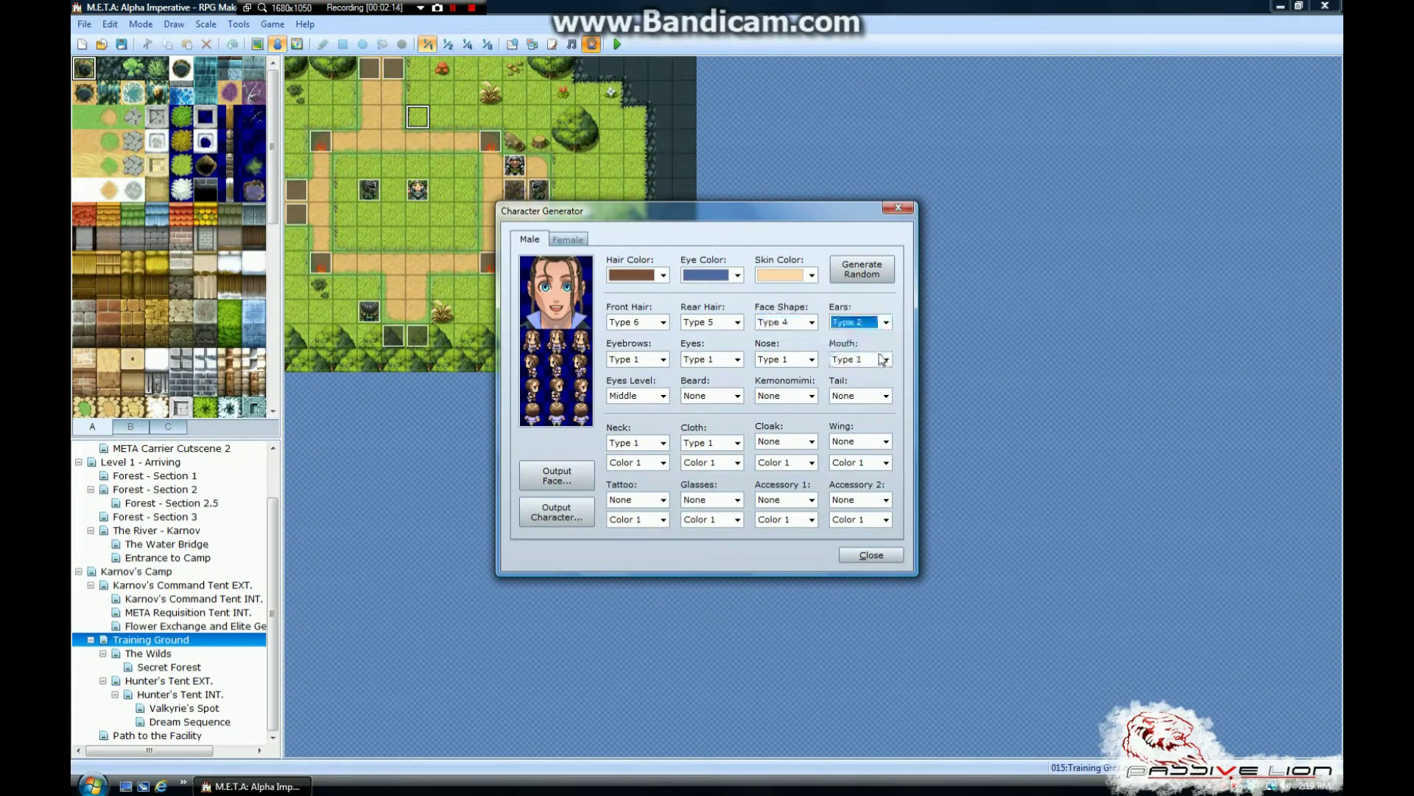
# Set eyebrows, eyes and nose to Type 3 and the mouth to Type 4.
pyautogui.click(662, 360)
pyautogui.click(622, 372)
pyautogui.click(736, 360)
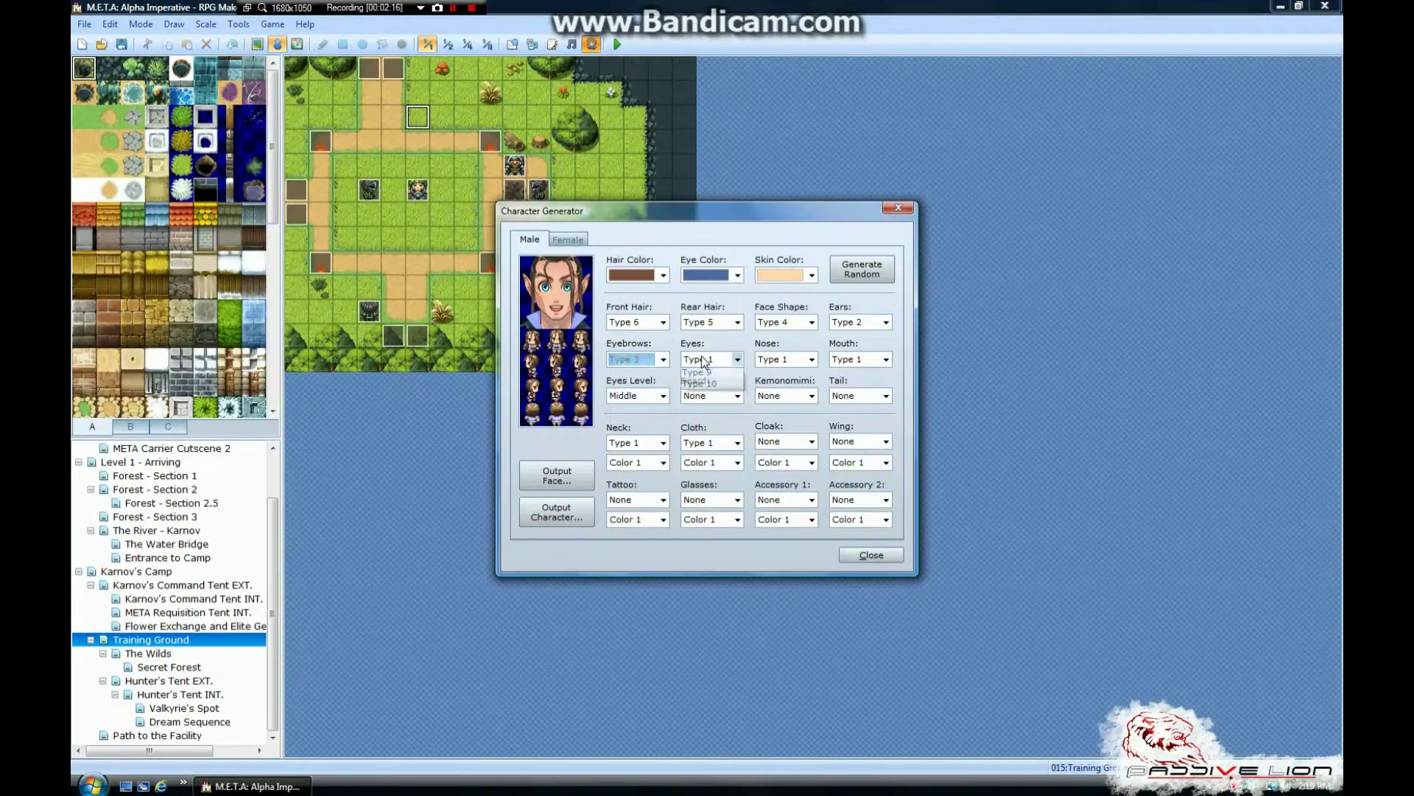
pyautogui.click(696, 397)
pyautogui.click(811, 359)
pyautogui.click(781, 397)
pyautogui.click(885, 360)
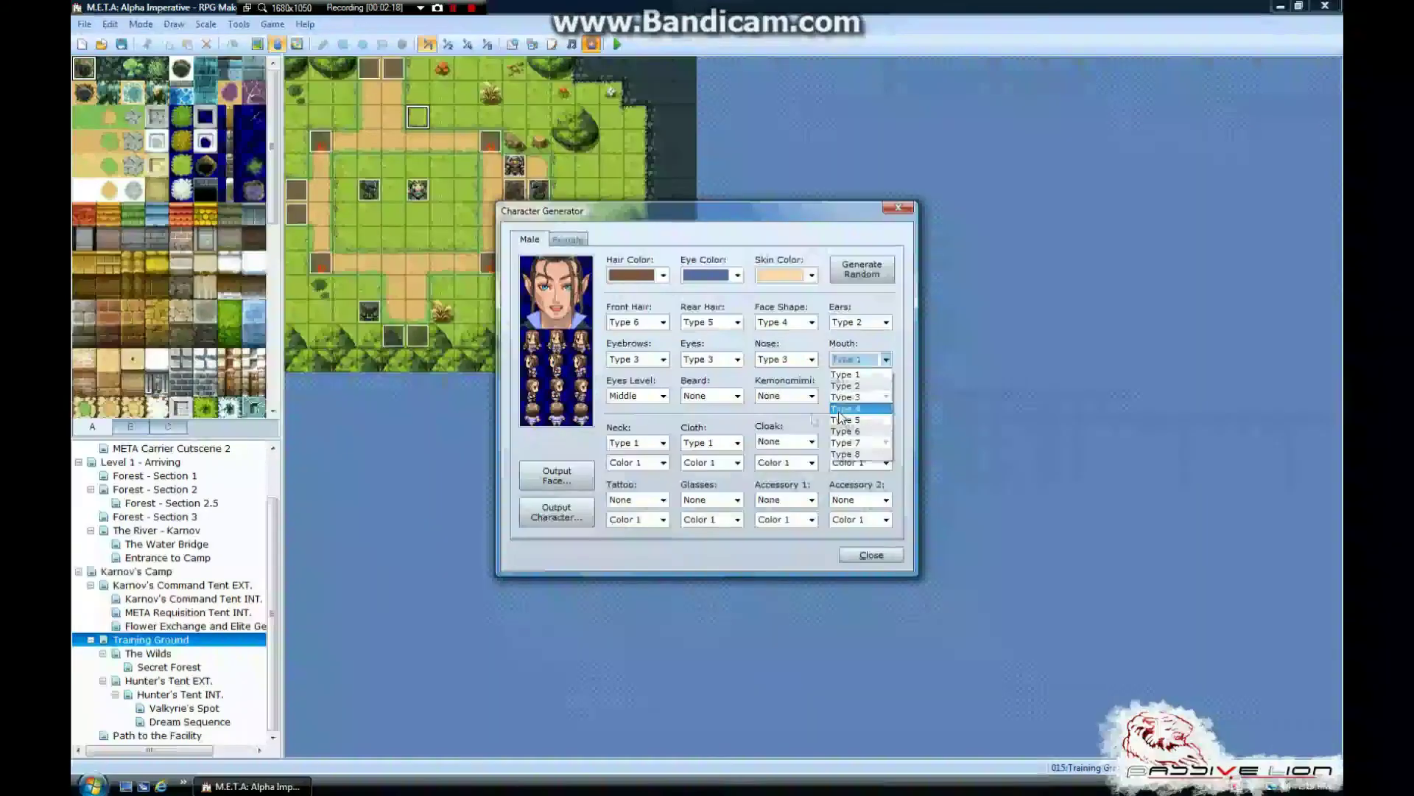
pyautogui.click(854, 408)
# Set the neck to Type 9 with Color 5.
pyautogui.click(640, 445)
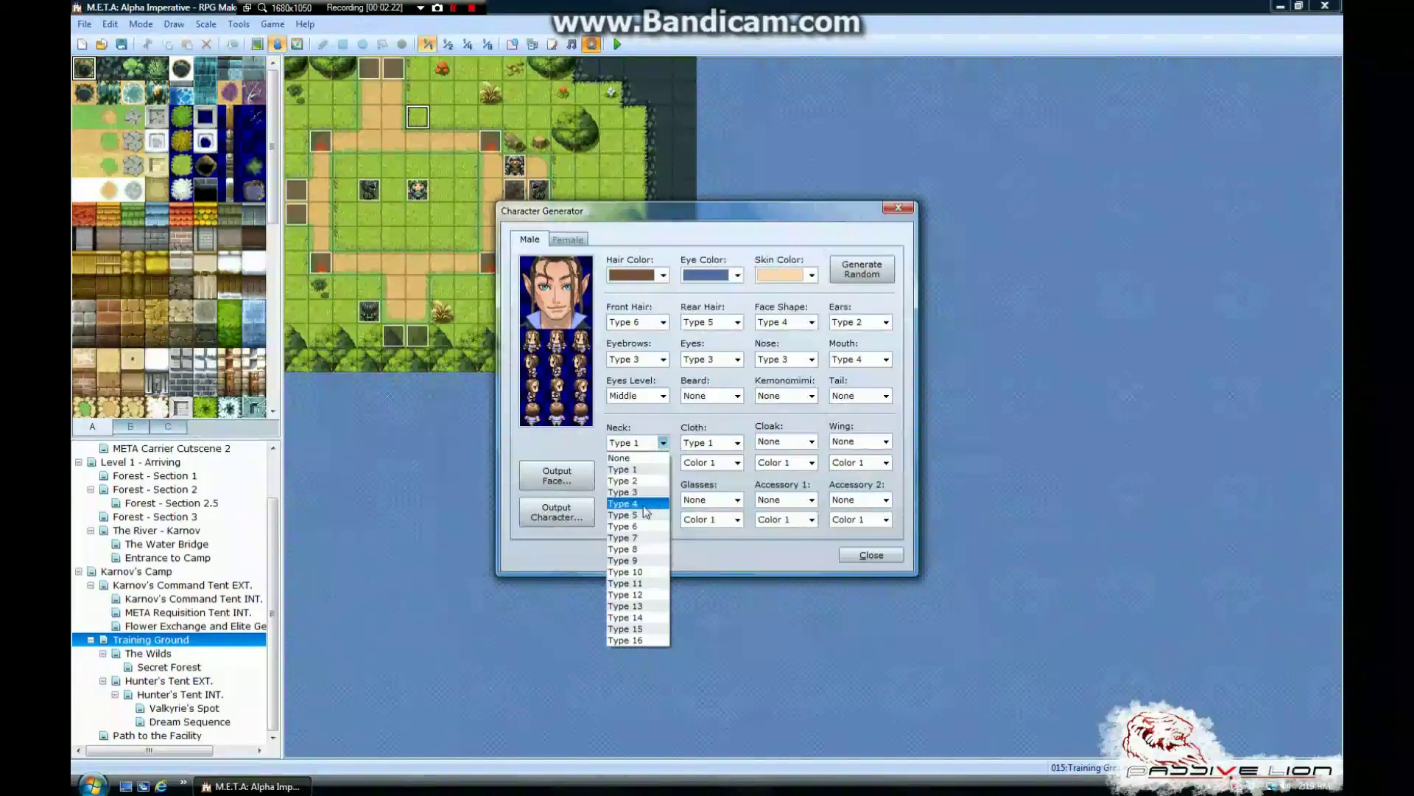
pyautogui.click(644, 504)
pyautogui.click(664, 442)
pyautogui.click(639, 563)
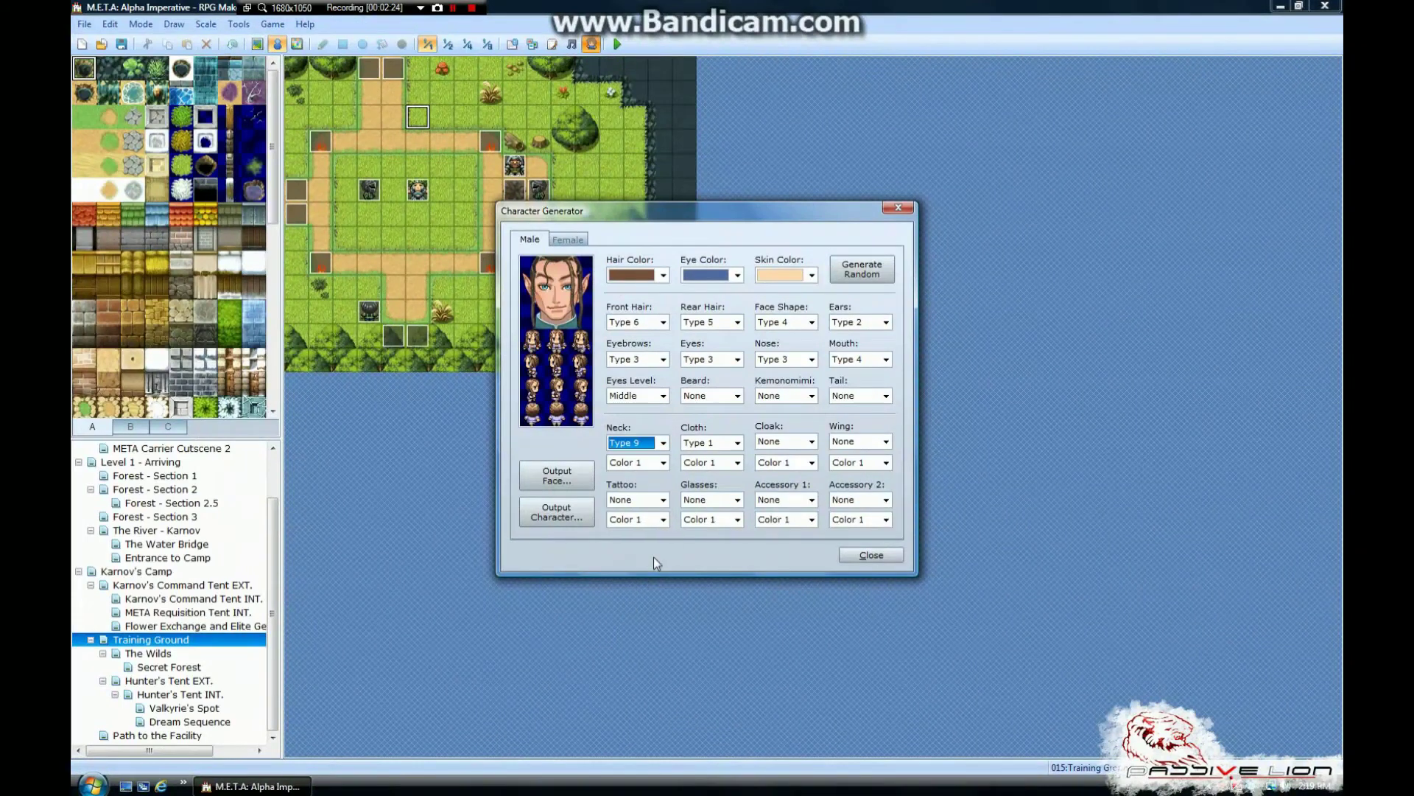
pyautogui.click(663, 462)
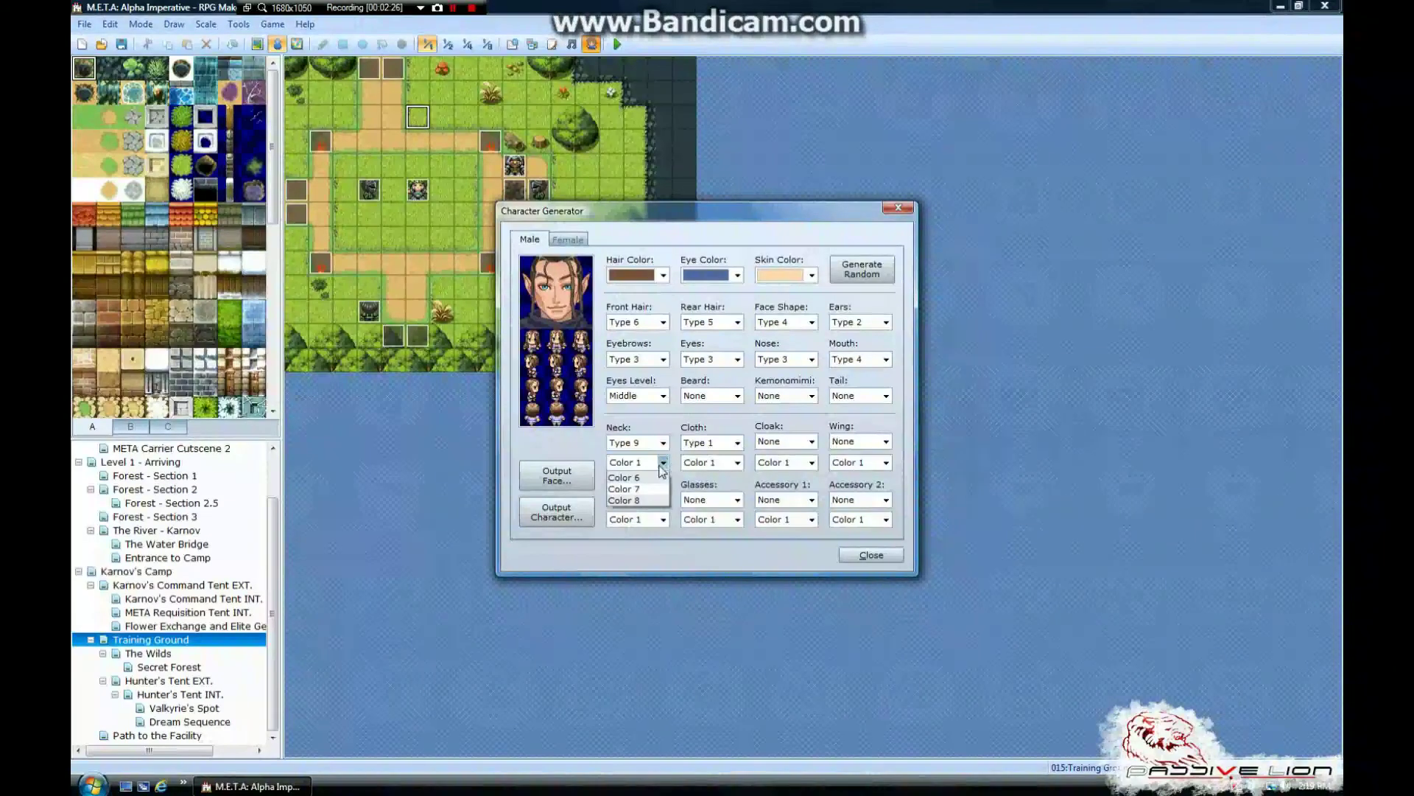
pyautogui.click(644, 523)
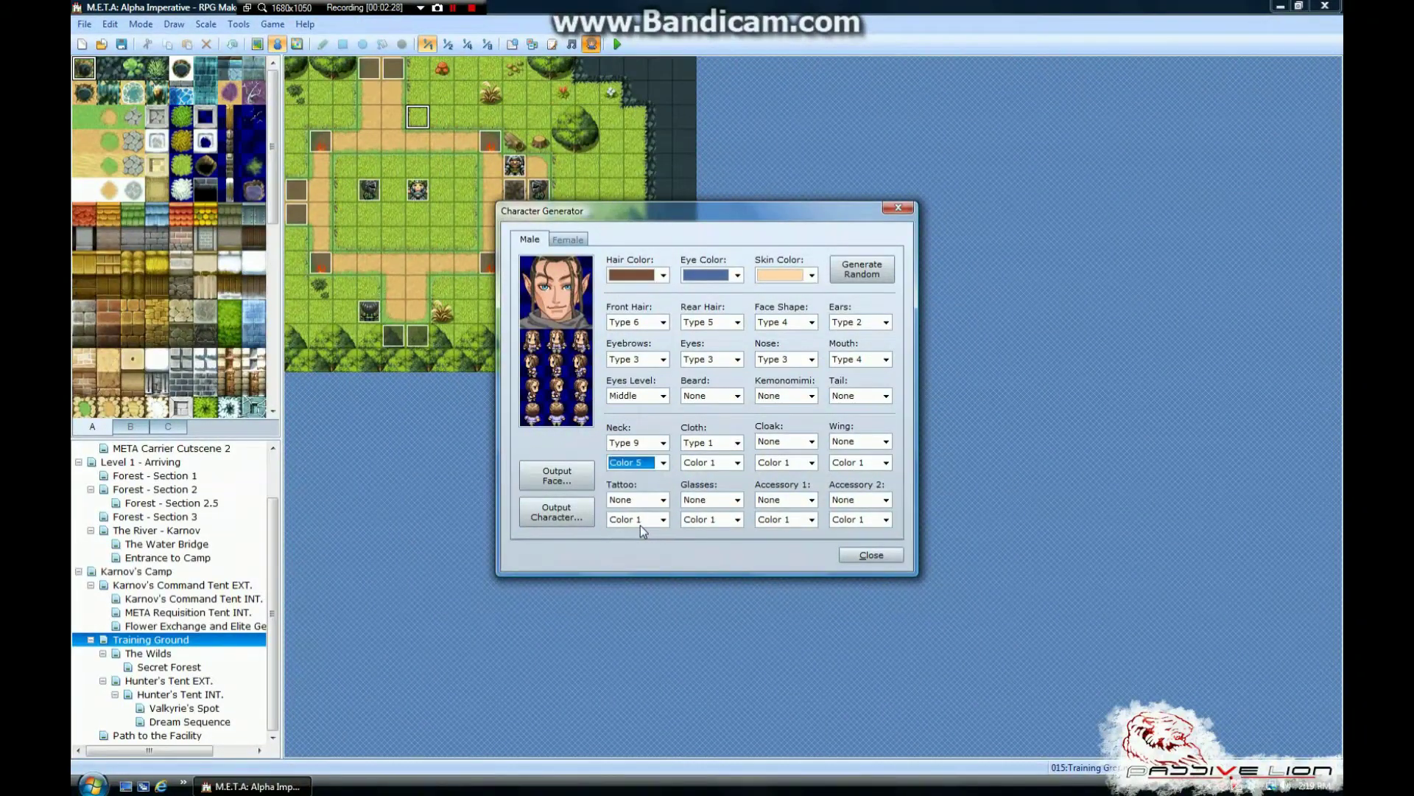
# Set the clothing to Type 10 with Color 5.
pyautogui.click(703, 443)
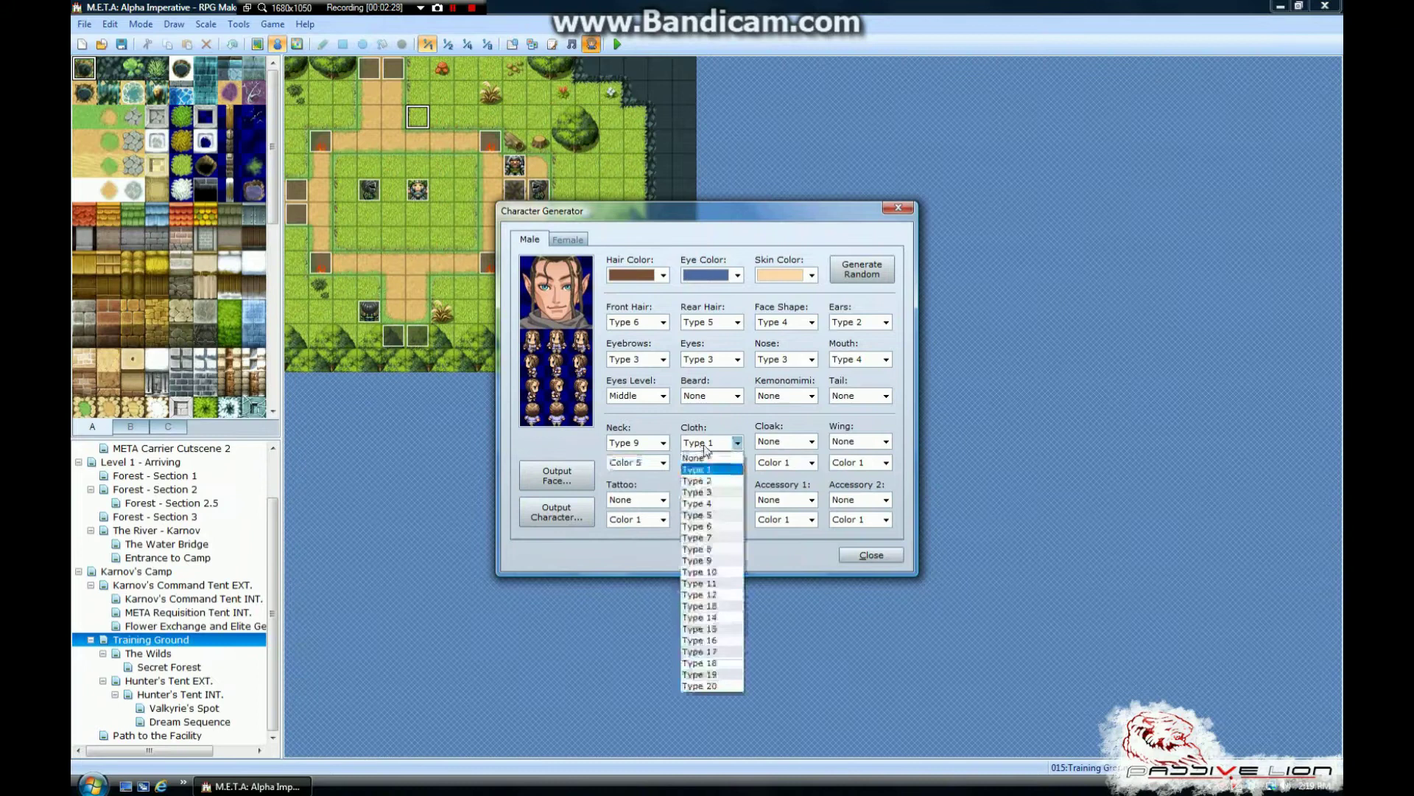
pyautogui.click(708, 561)
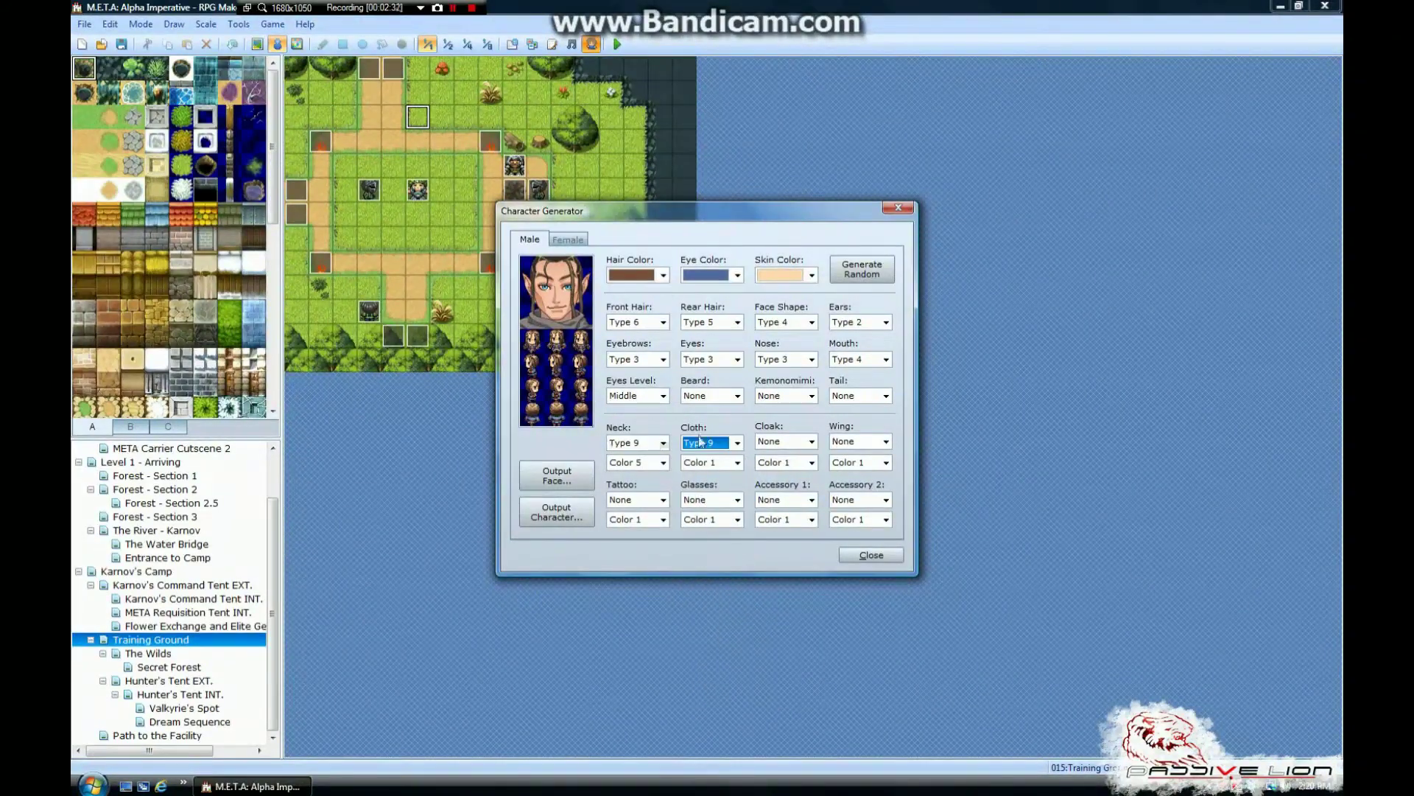
pyautogui.click(701, 442)
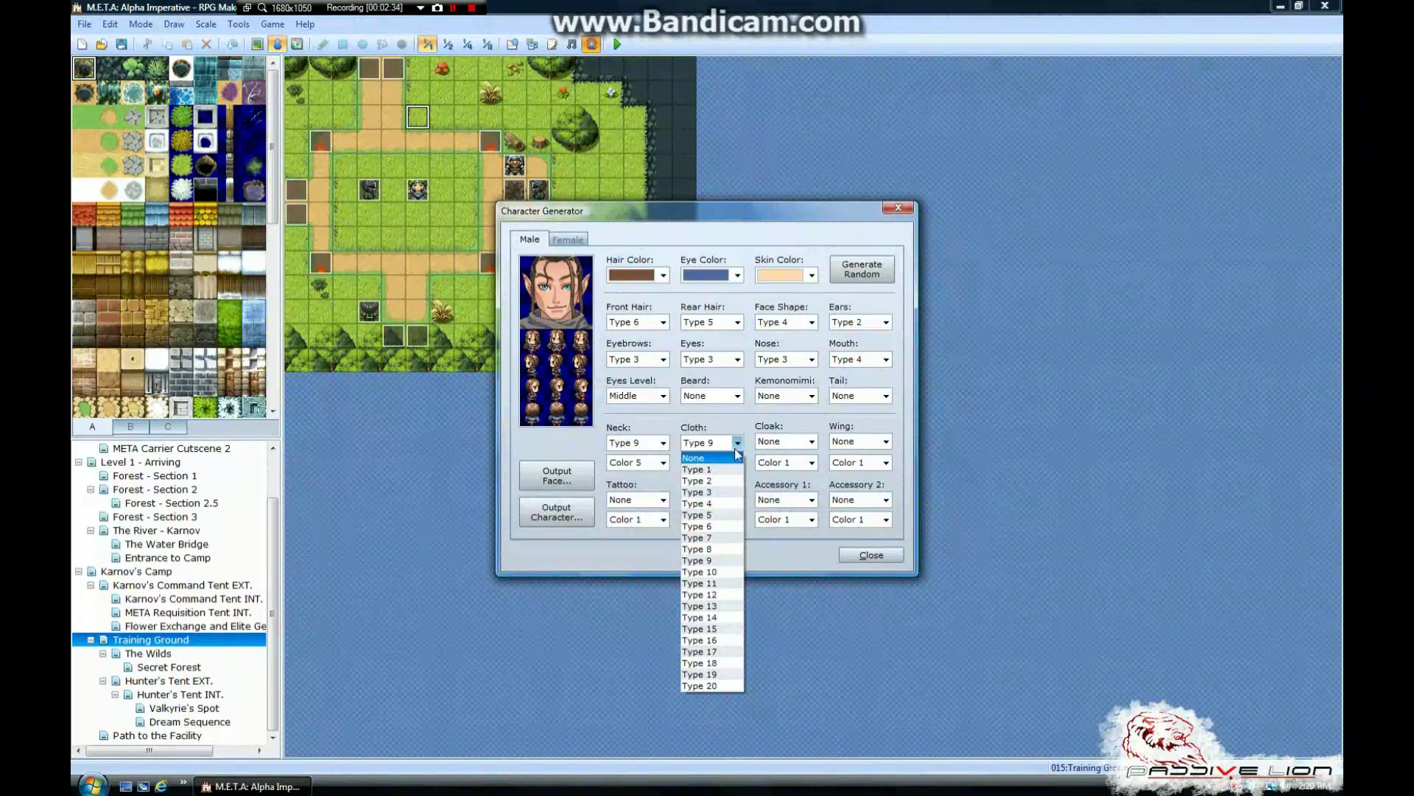
pyautogui.click(718, 515)
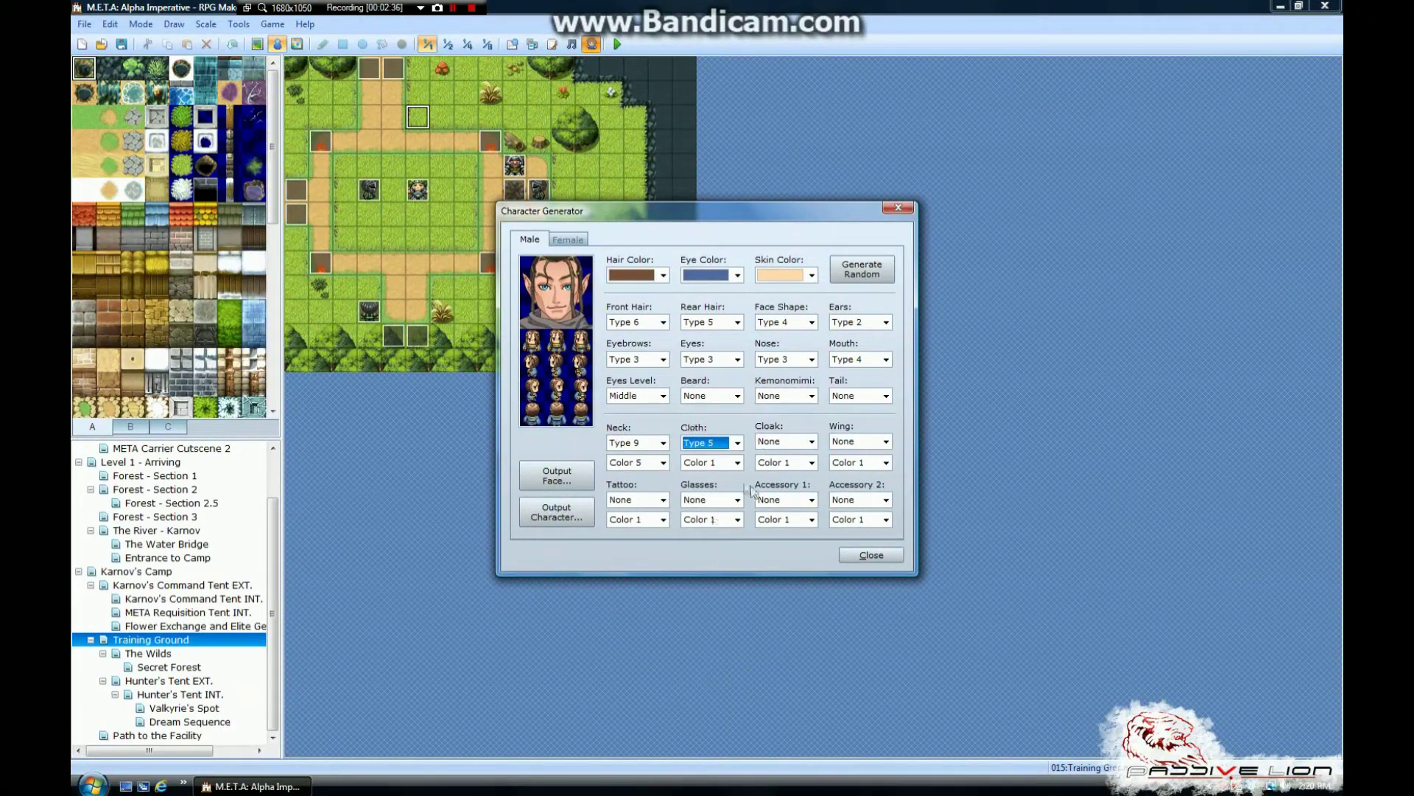
pyautogui.click(718, 445)
pyautogui.click(708, 572)
pyautogui.click(718, 462)
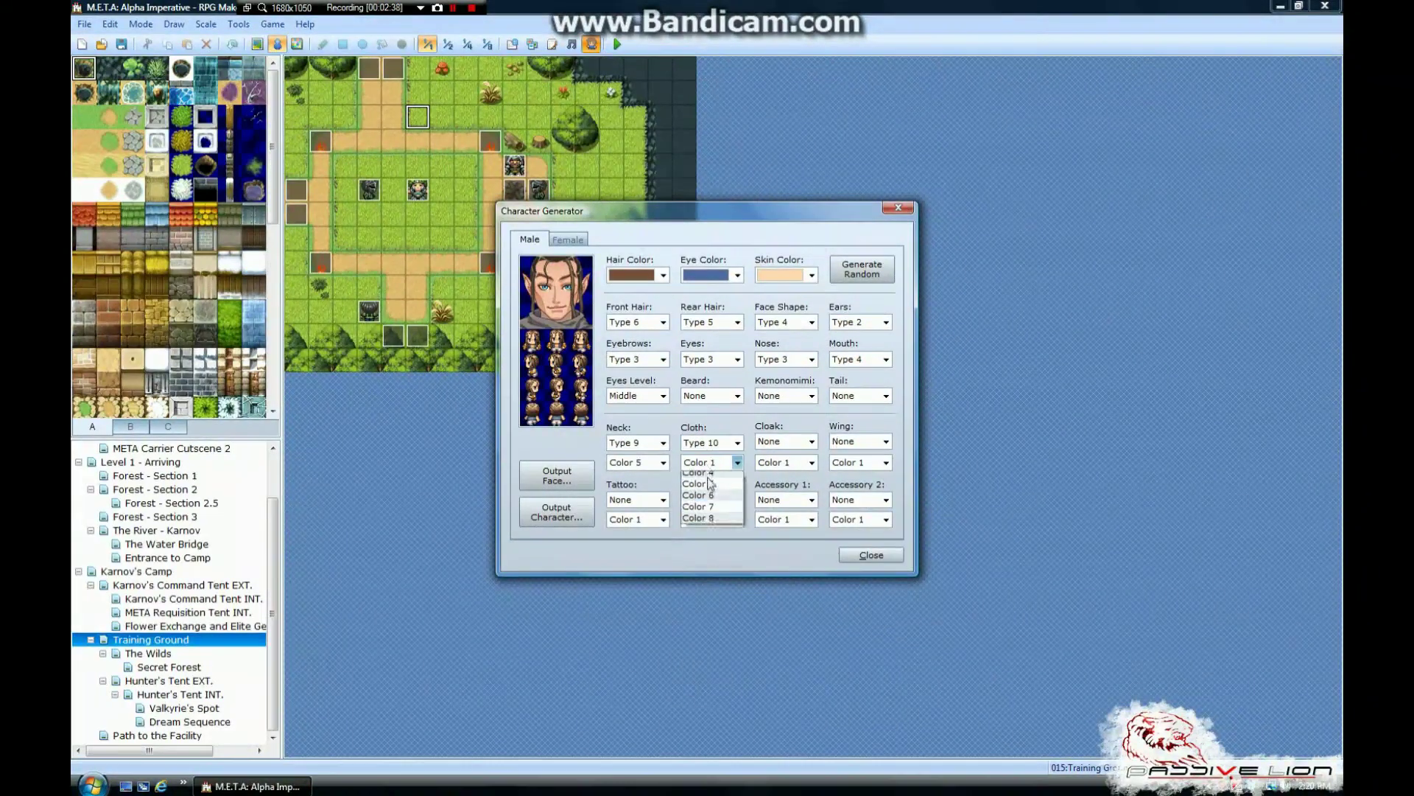
pyautogui.click(723, 522)
# Add cloak Type 5, wings Type 3 and face tattoo Type 1.
pyautogui.click(785, 441)
pyautogui.click(781, 503)
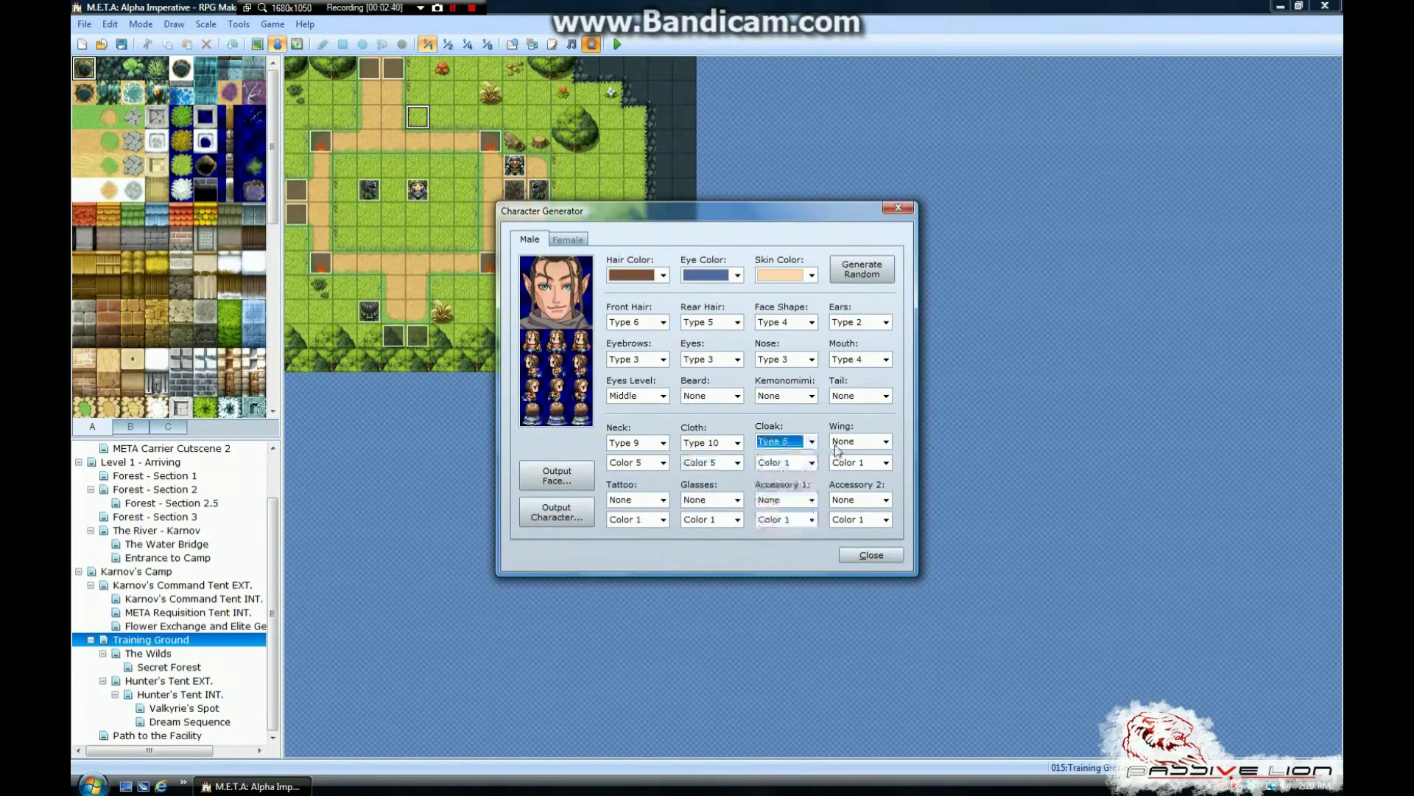
pyautogui.click(858, 441)
pyautogui.click(855, 484)
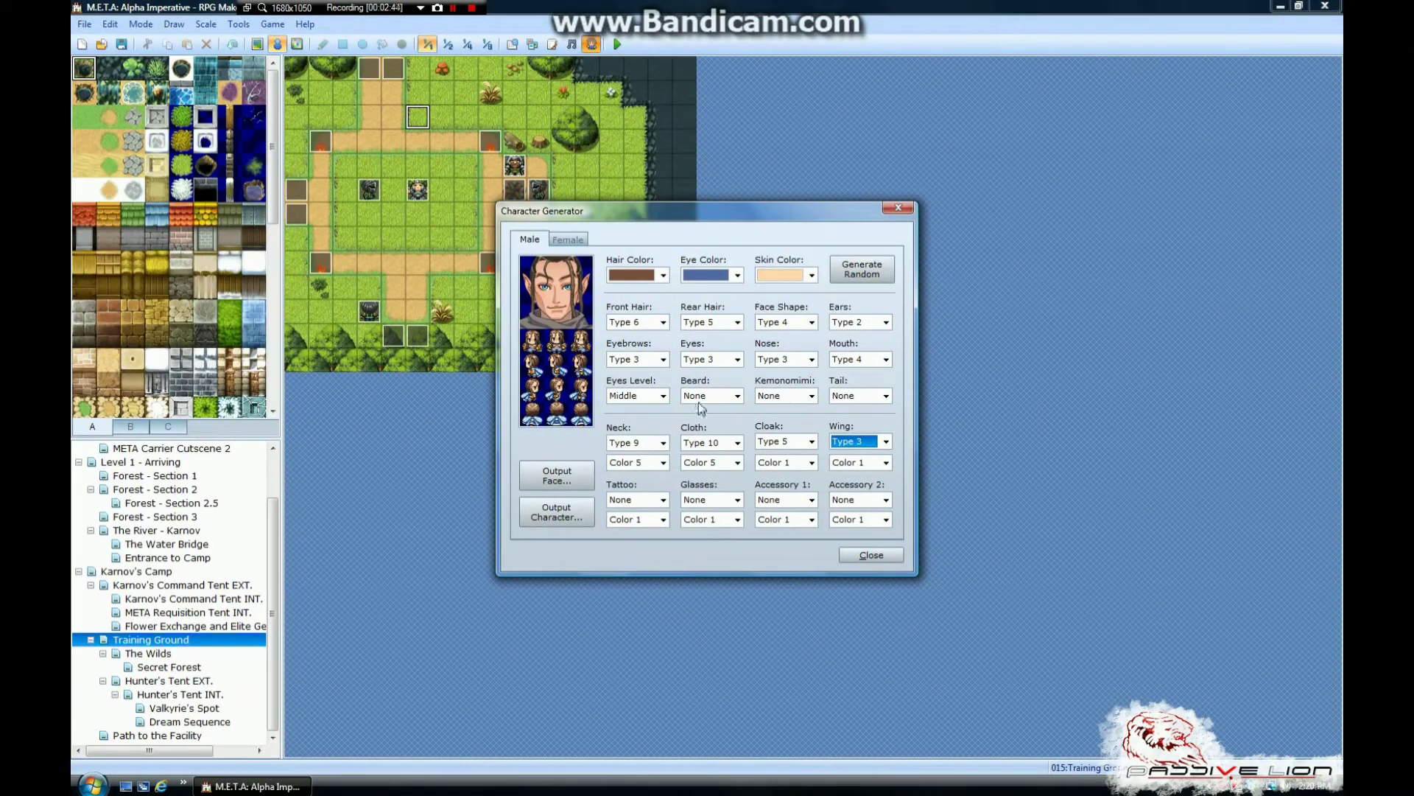
pyautogui.click(650, 498)
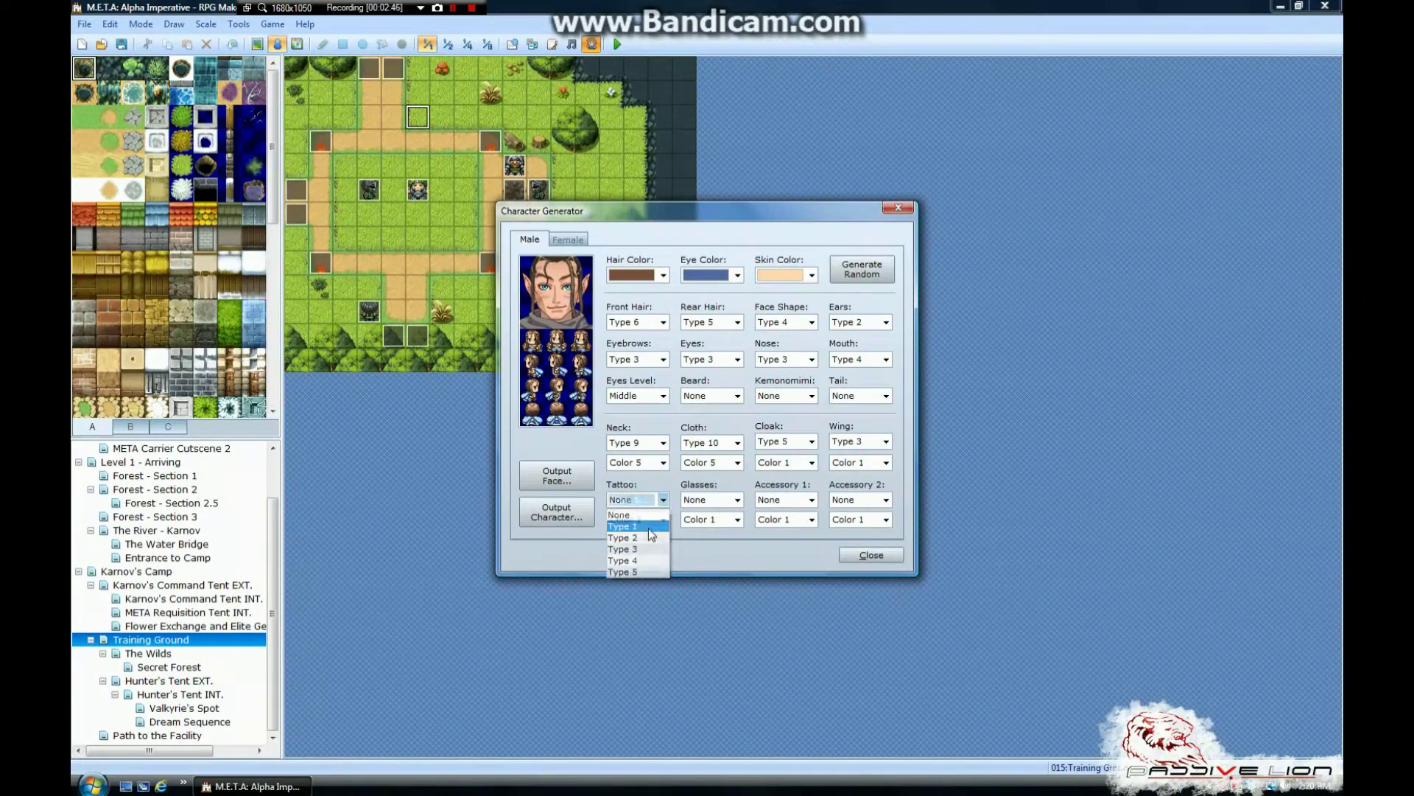
pyautogui.click(655, 520)
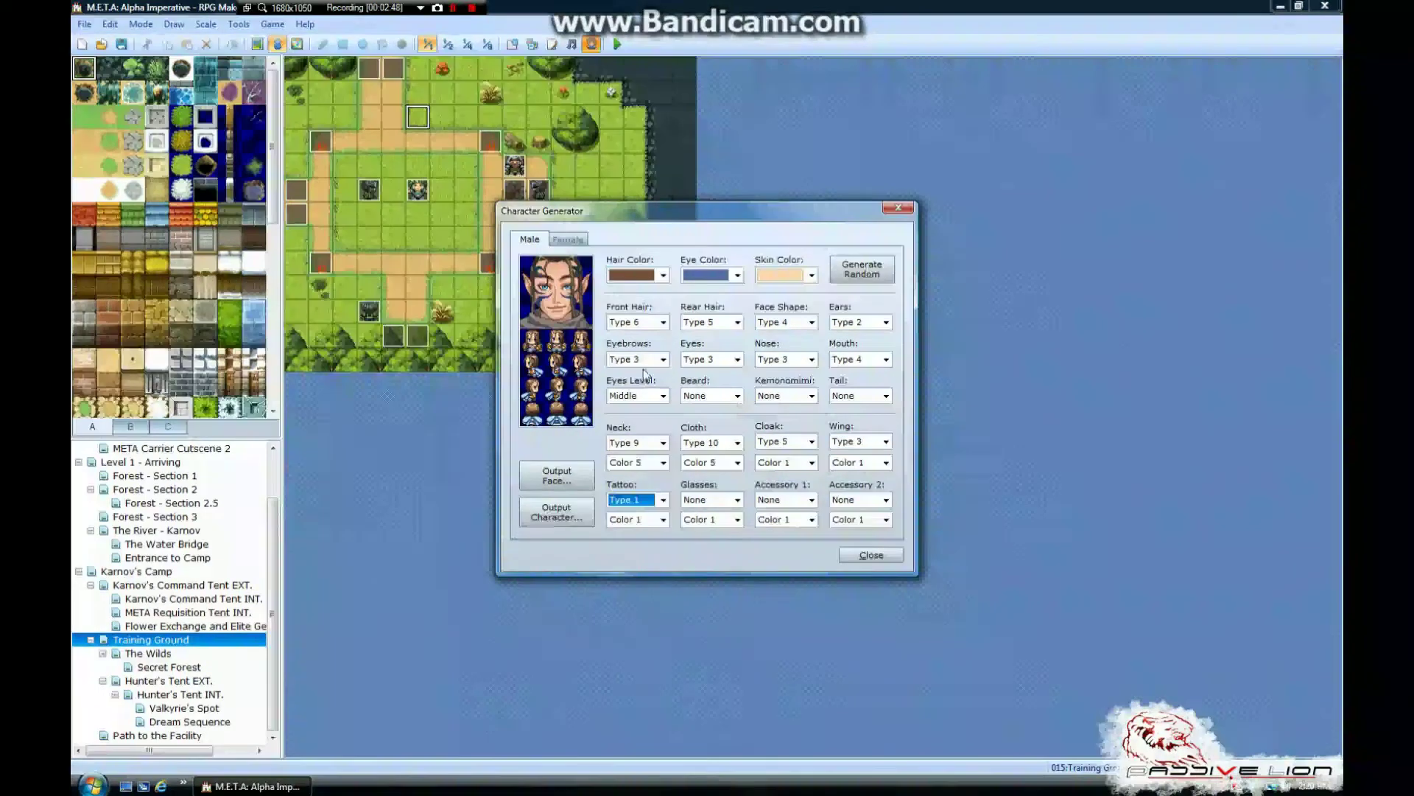
# Reroll the random appearance repeatedly until a red-haired man appears.
pyautogui.click(866, 277)
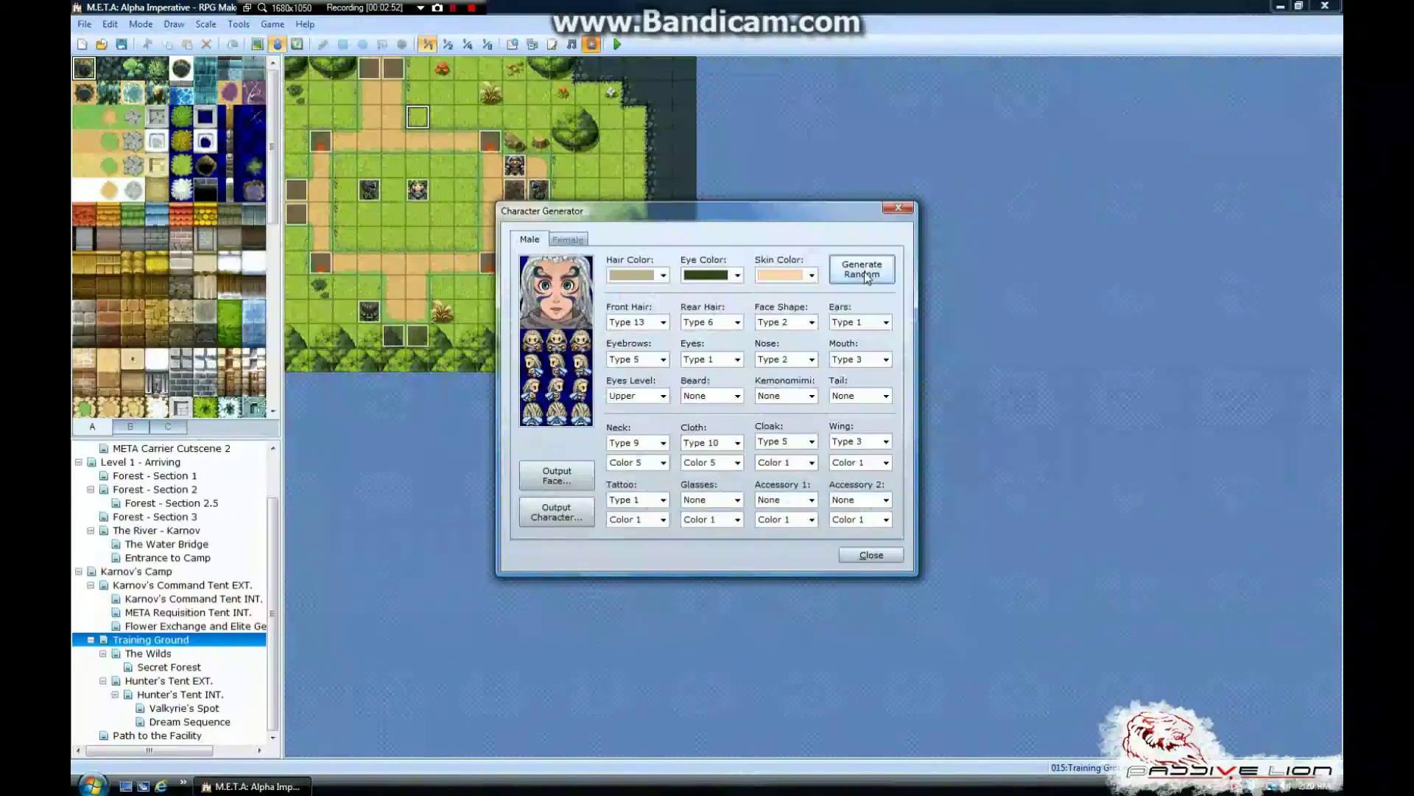
pyautogui.click(866, 276)
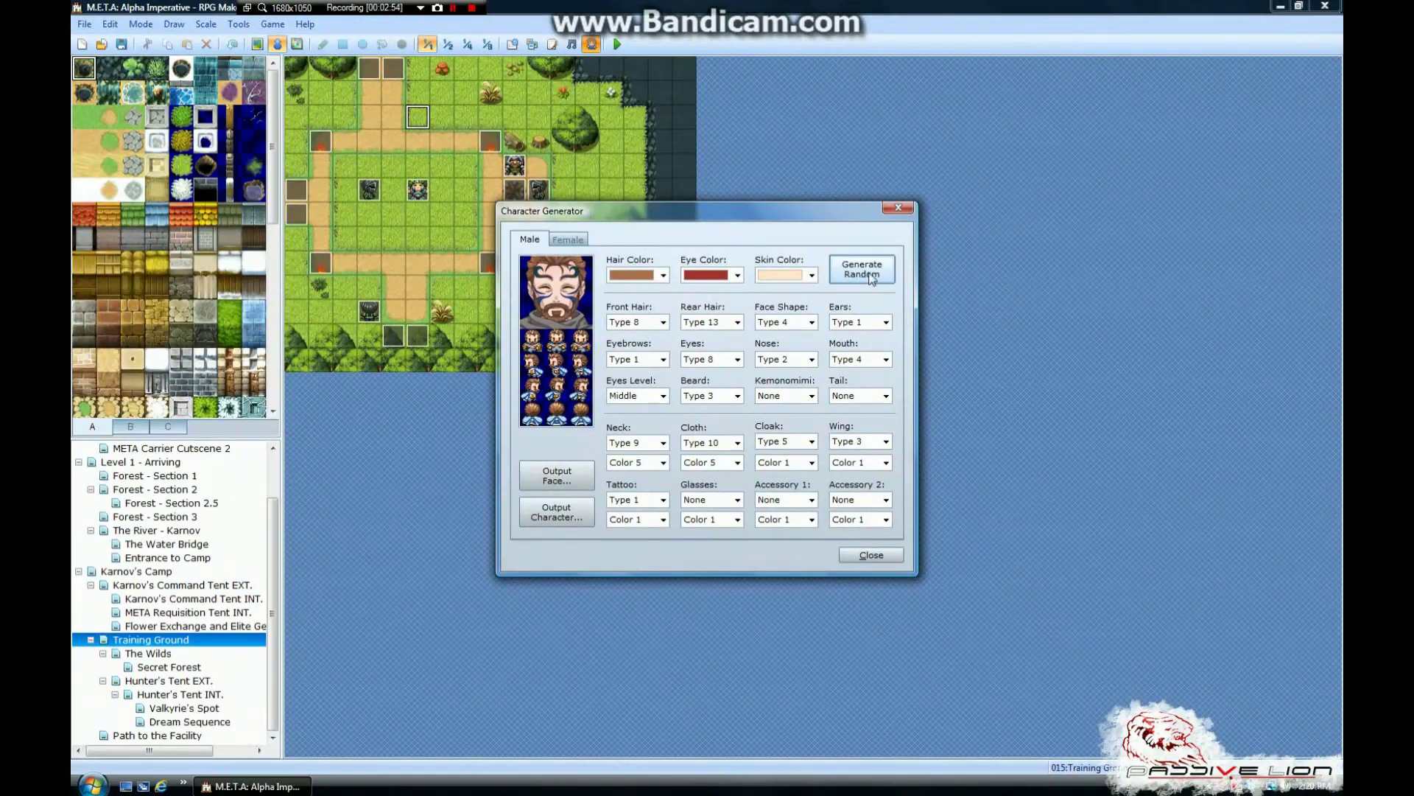
pyautogui.click(865, 275)
pyautogui.click(872, 276)
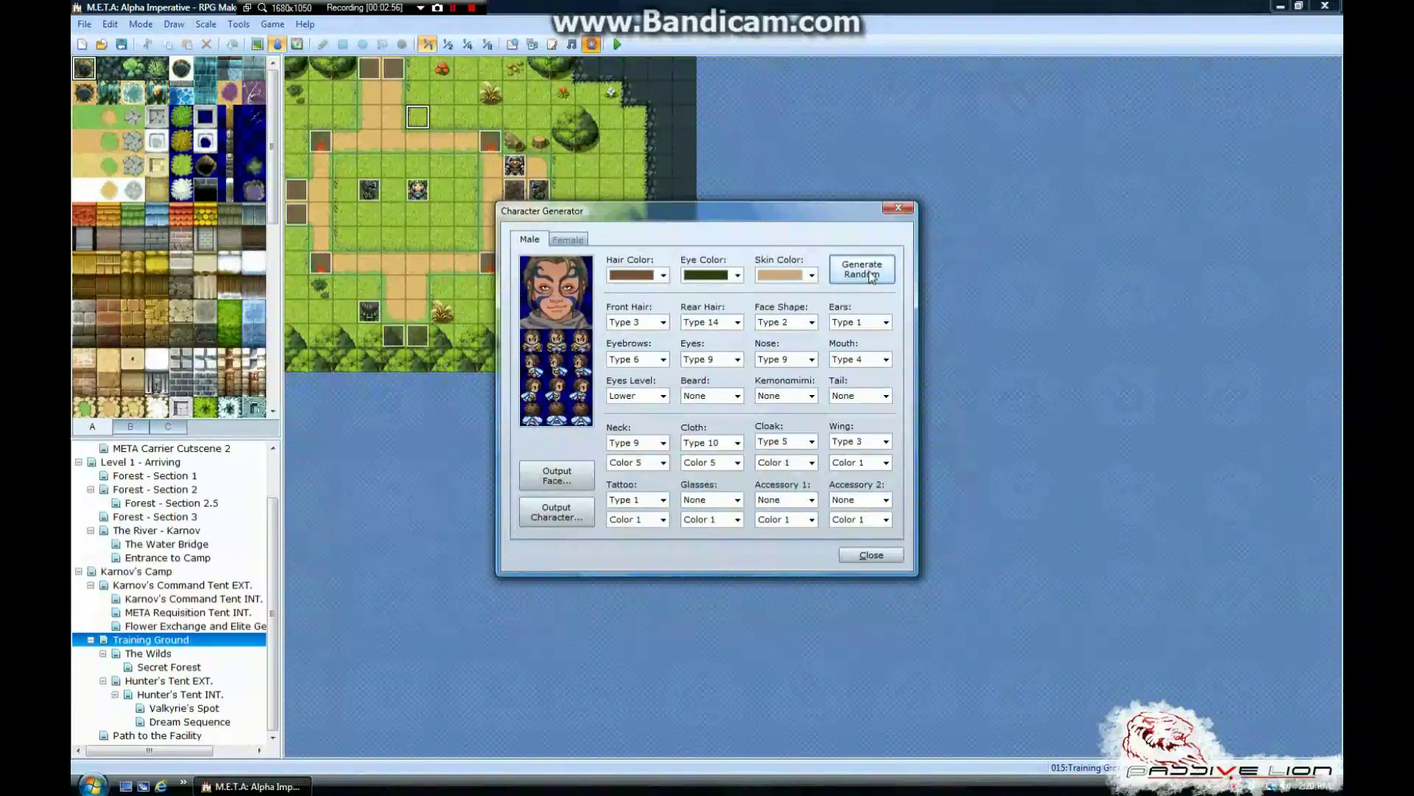
pyautogui.click(874, 271)
pyautogui.click(867, 273)
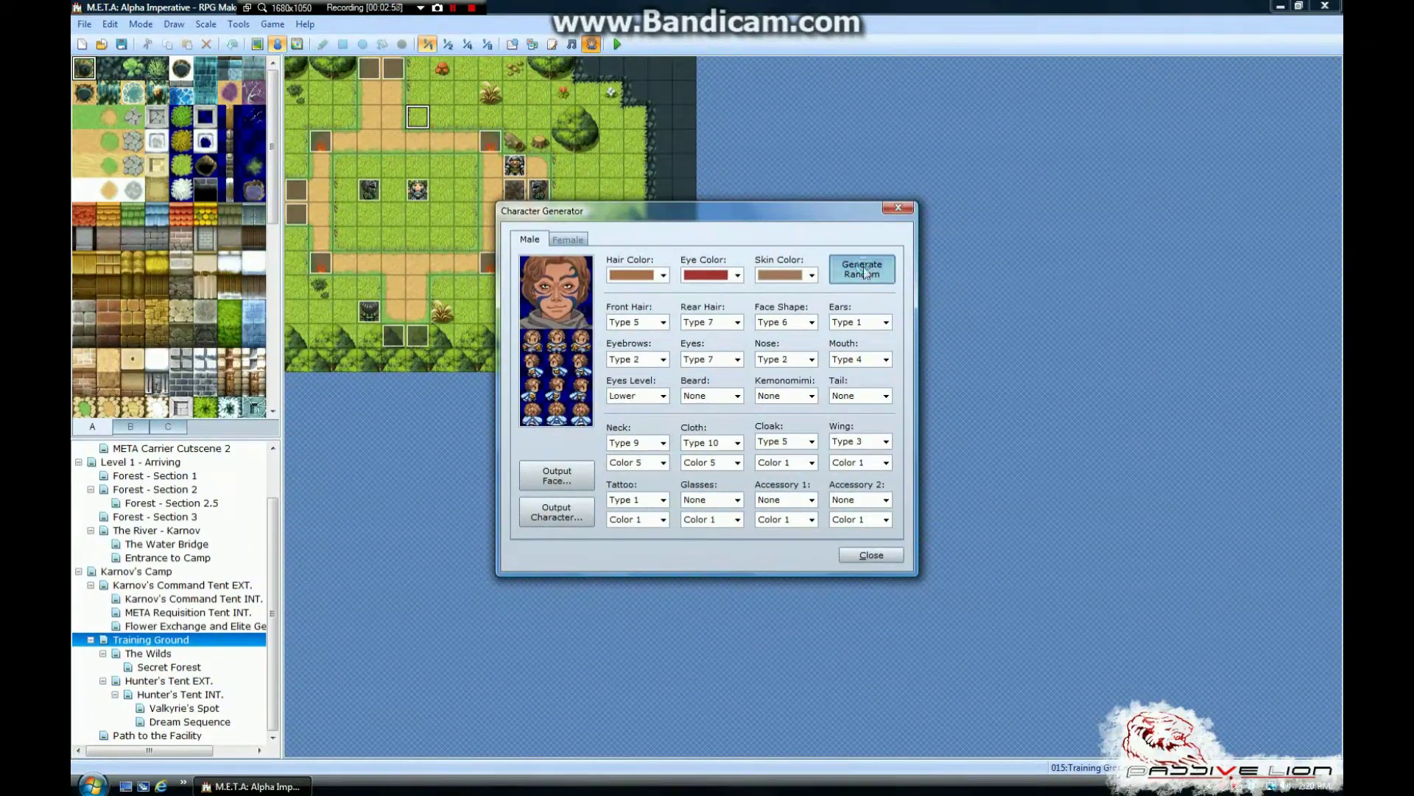
pyautogui.click(867, 275)
pyautogui.click(865, 277)
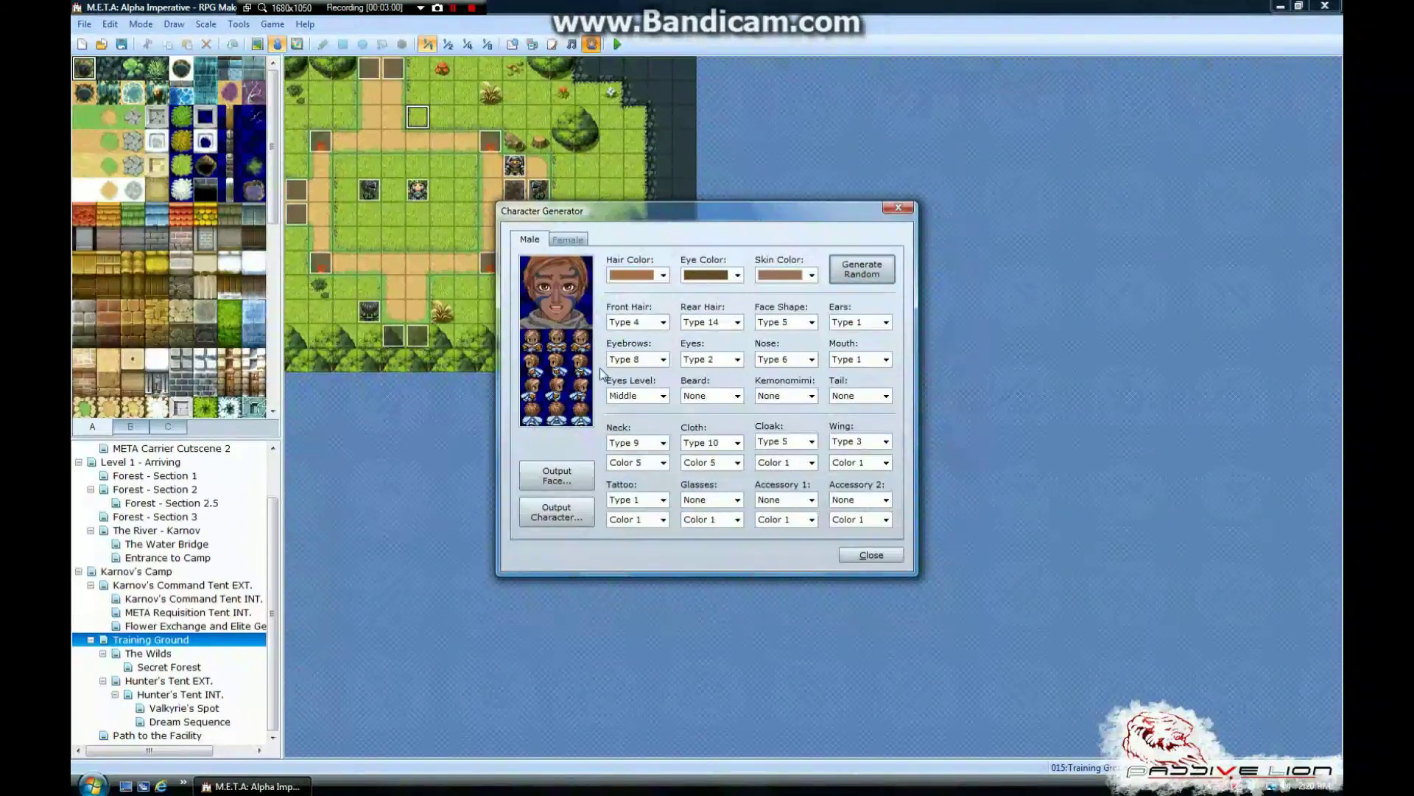
pyautogui.click(863, 274)
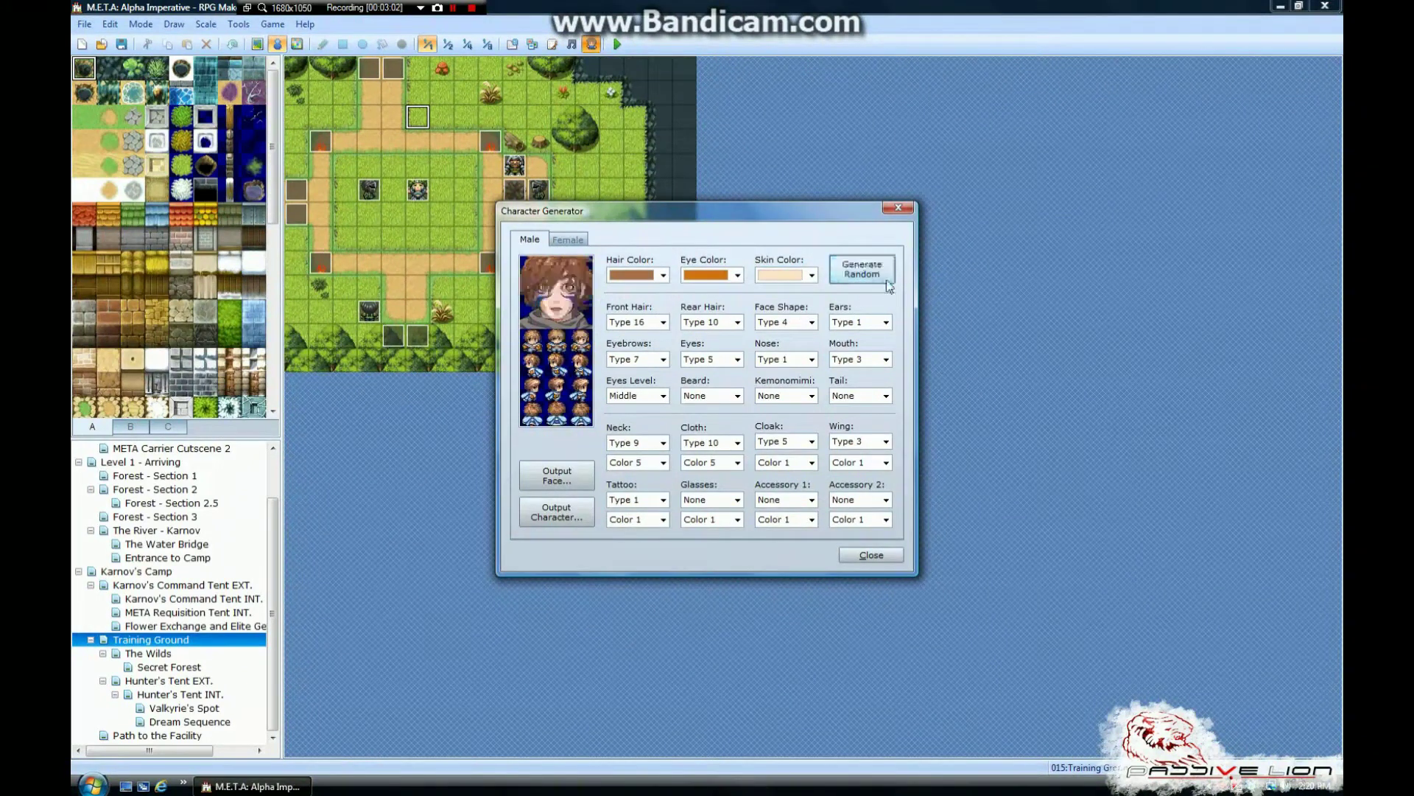
pyautogui.click(865, 277)
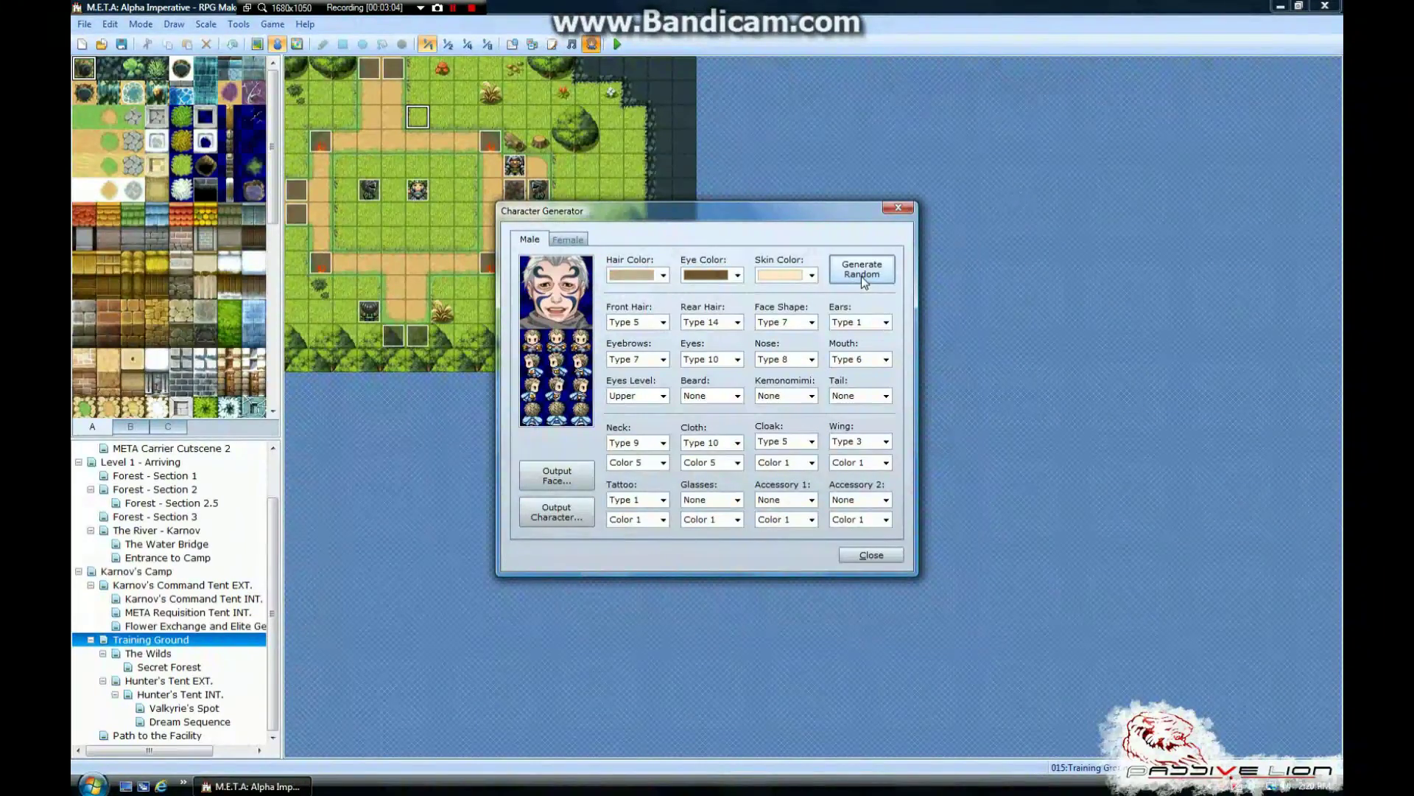
pyautogui.click(864, 277)
pyautogui.click(863, 277)
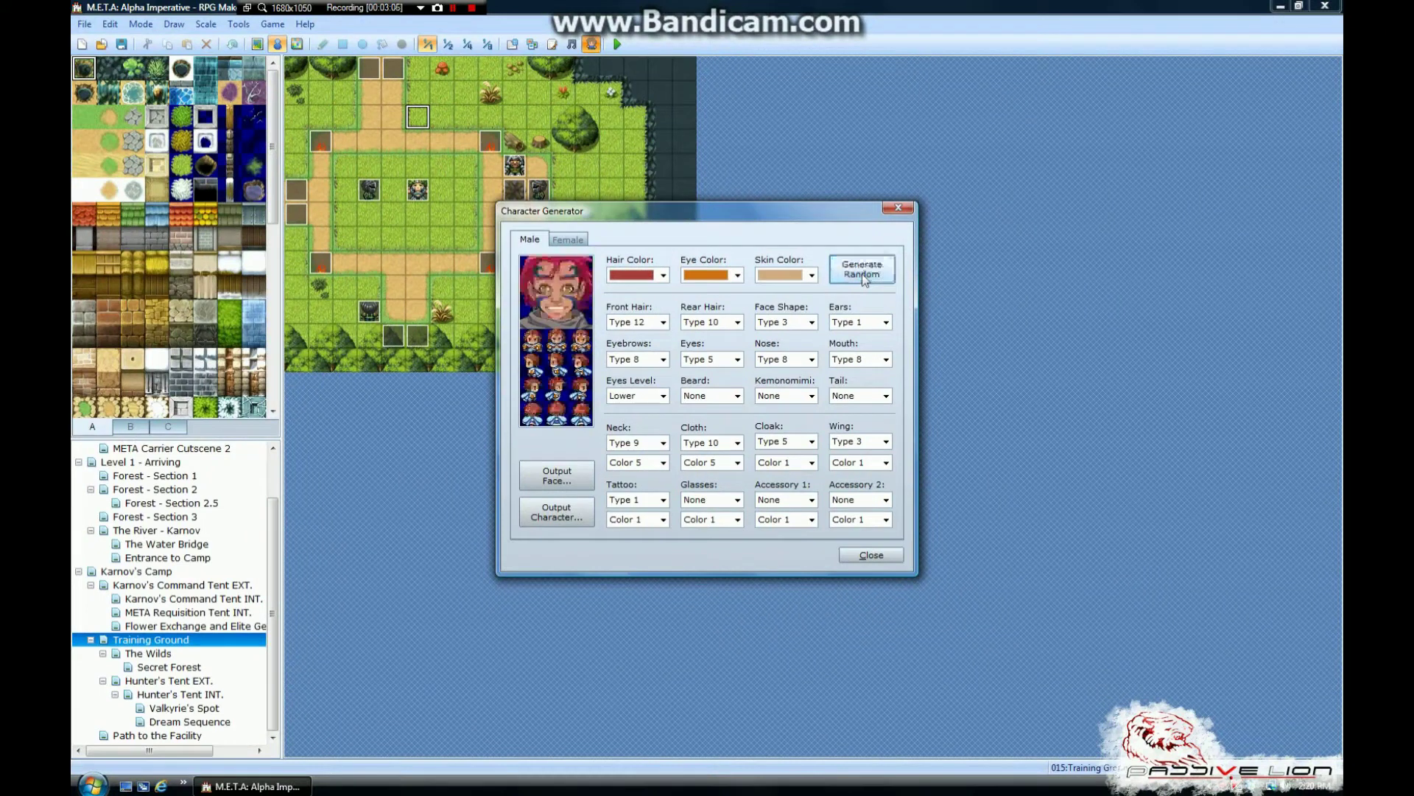
# Give him tattoo Type 3, glasses Type 3 goggles, and accessories Type 3 and Type 7.
pyautogui.click(663, 499)
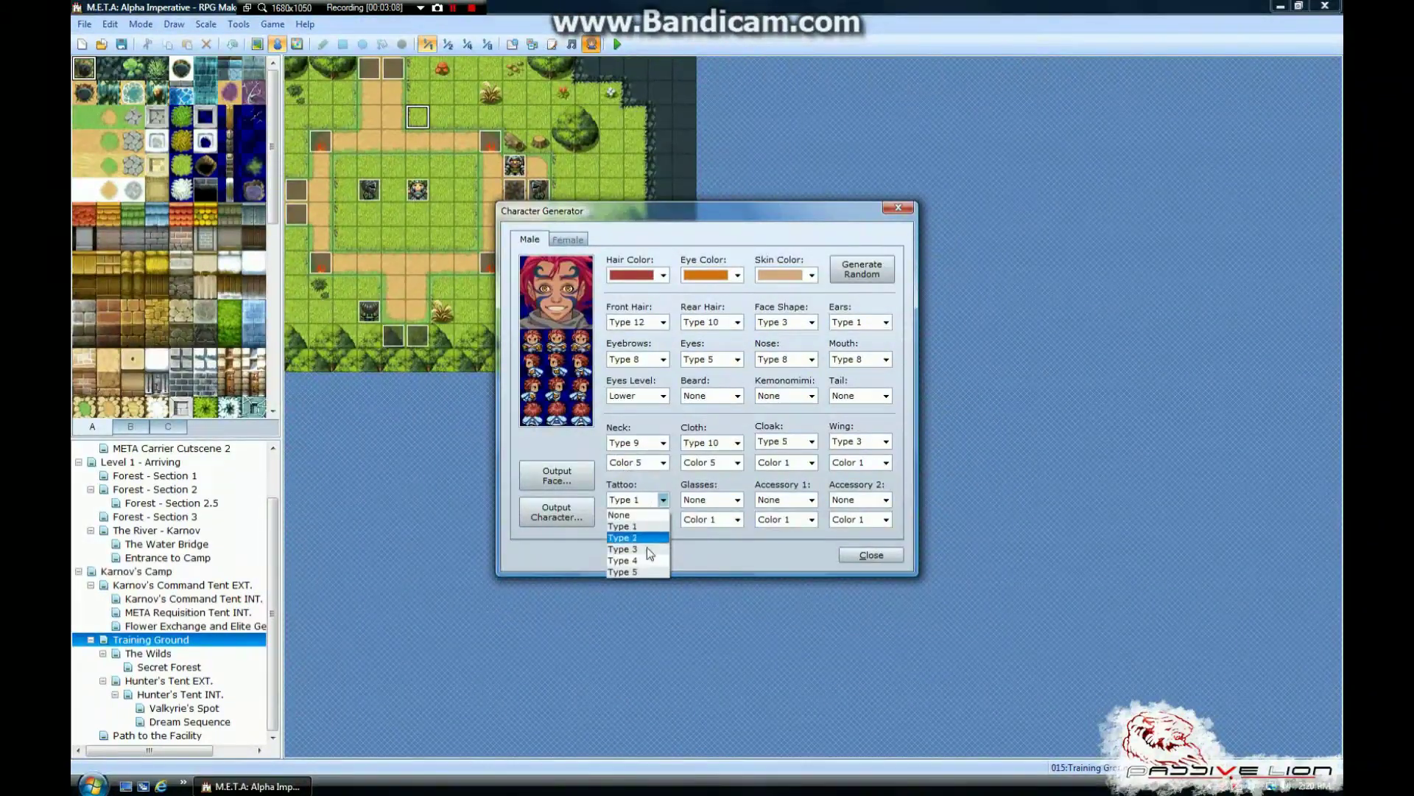
pyautogui.click(648, 548)
pyautogui.click(737, 500)
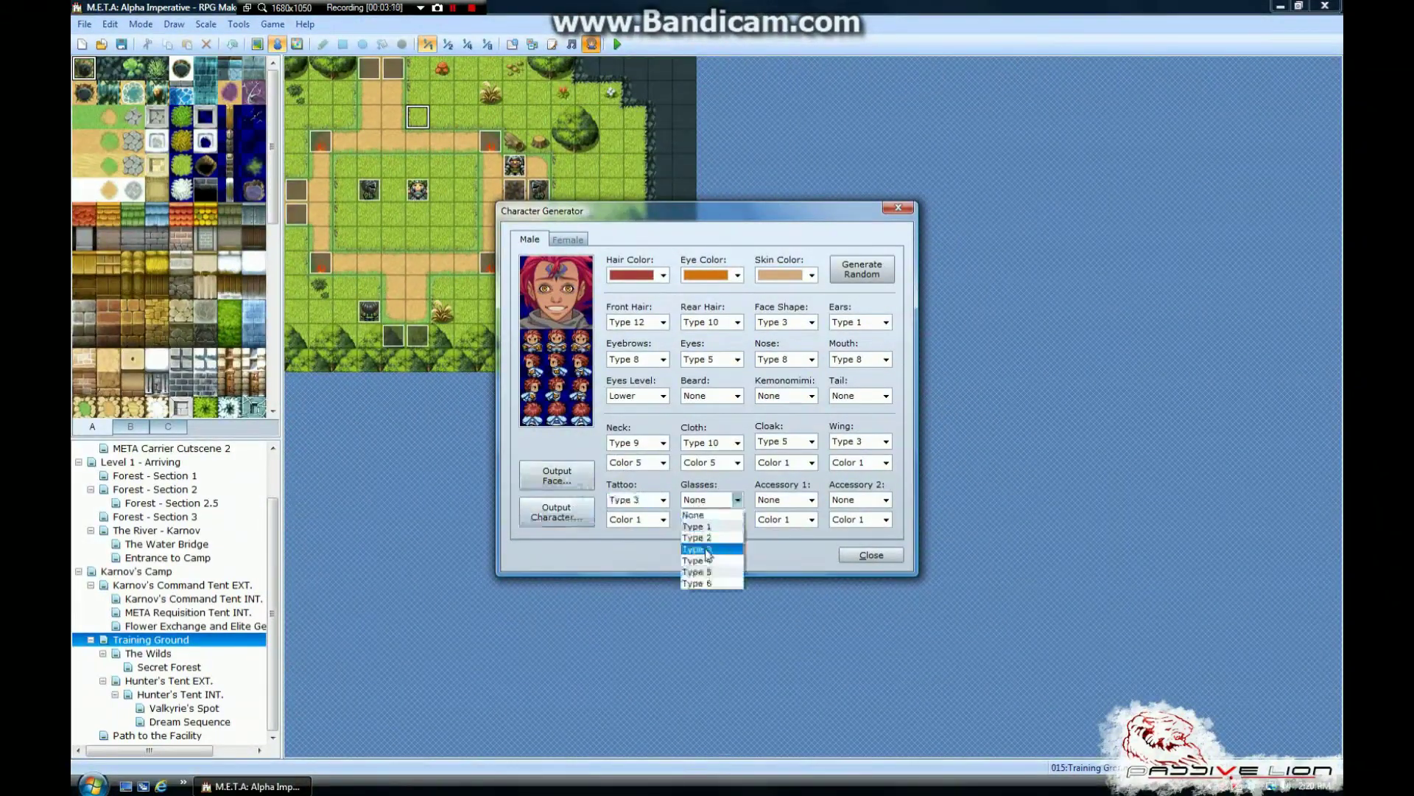
pyautogui.click(707, 549)
pyautogui.click(792, 500)
pyautogui.click(781, 549)
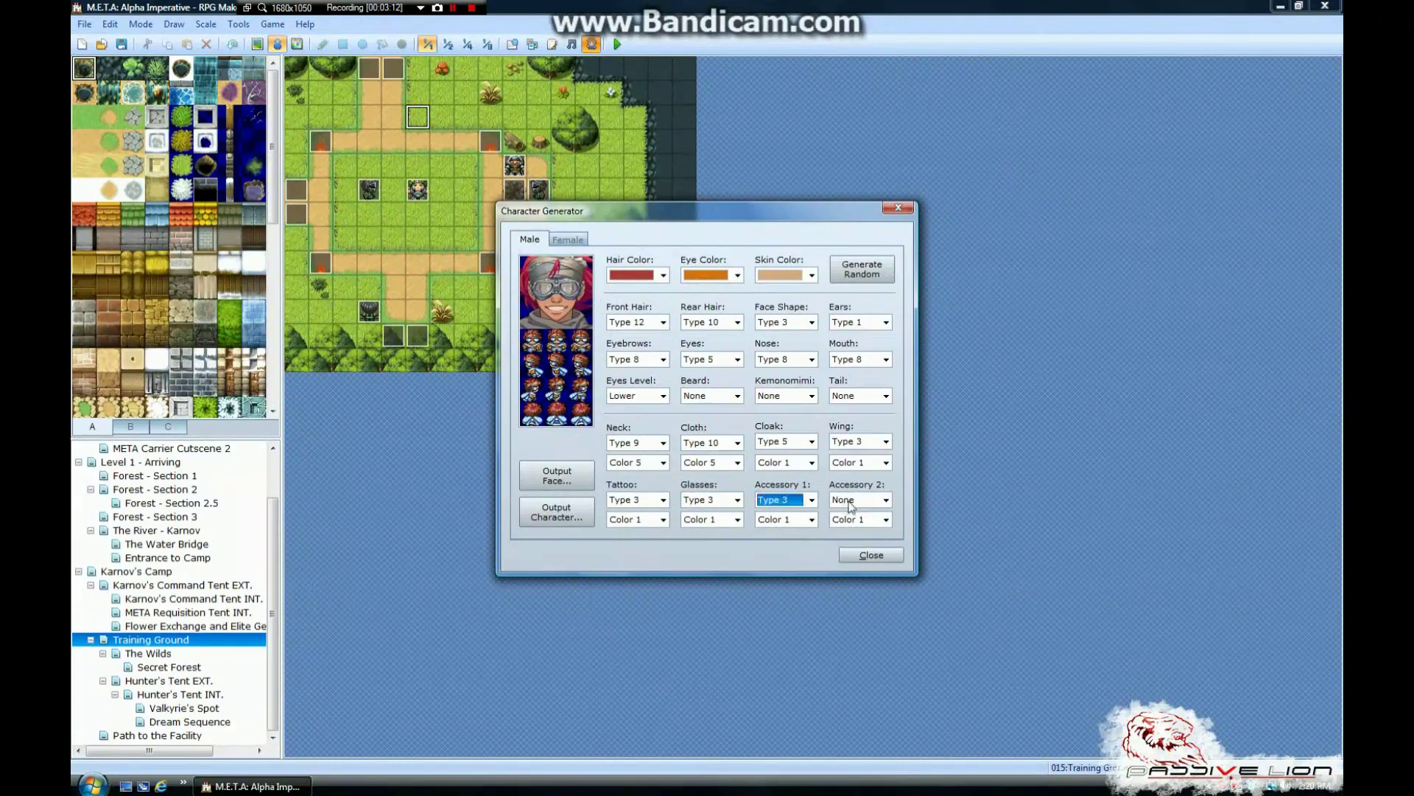
pyautogui.click(885, 500)
pyautogui.click(854, 590)
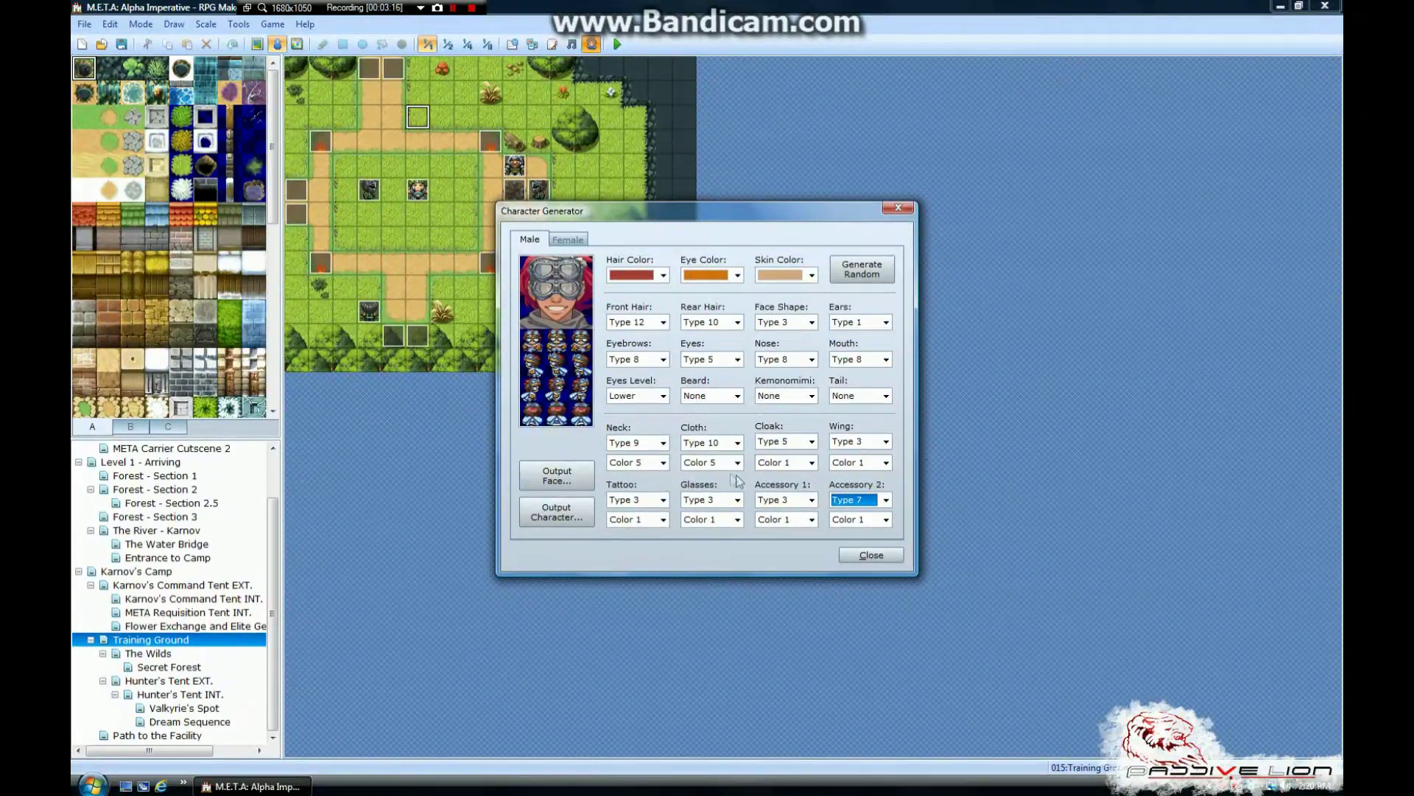
pyautogui.click(549, 472)
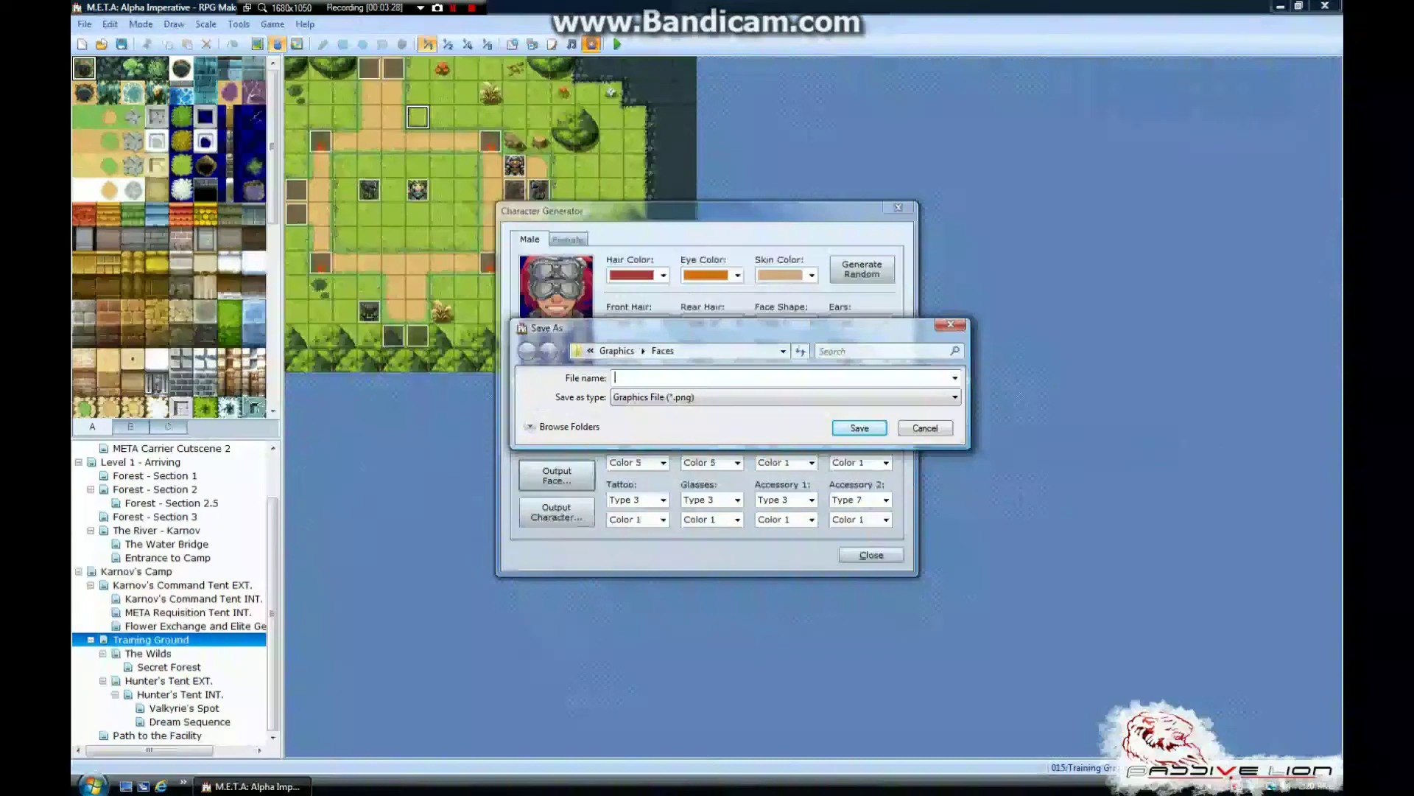
# Save the face set as Double Goggles Man and the walking sprite as Double Goggles Man (Small).
pyautogui.write('Double')
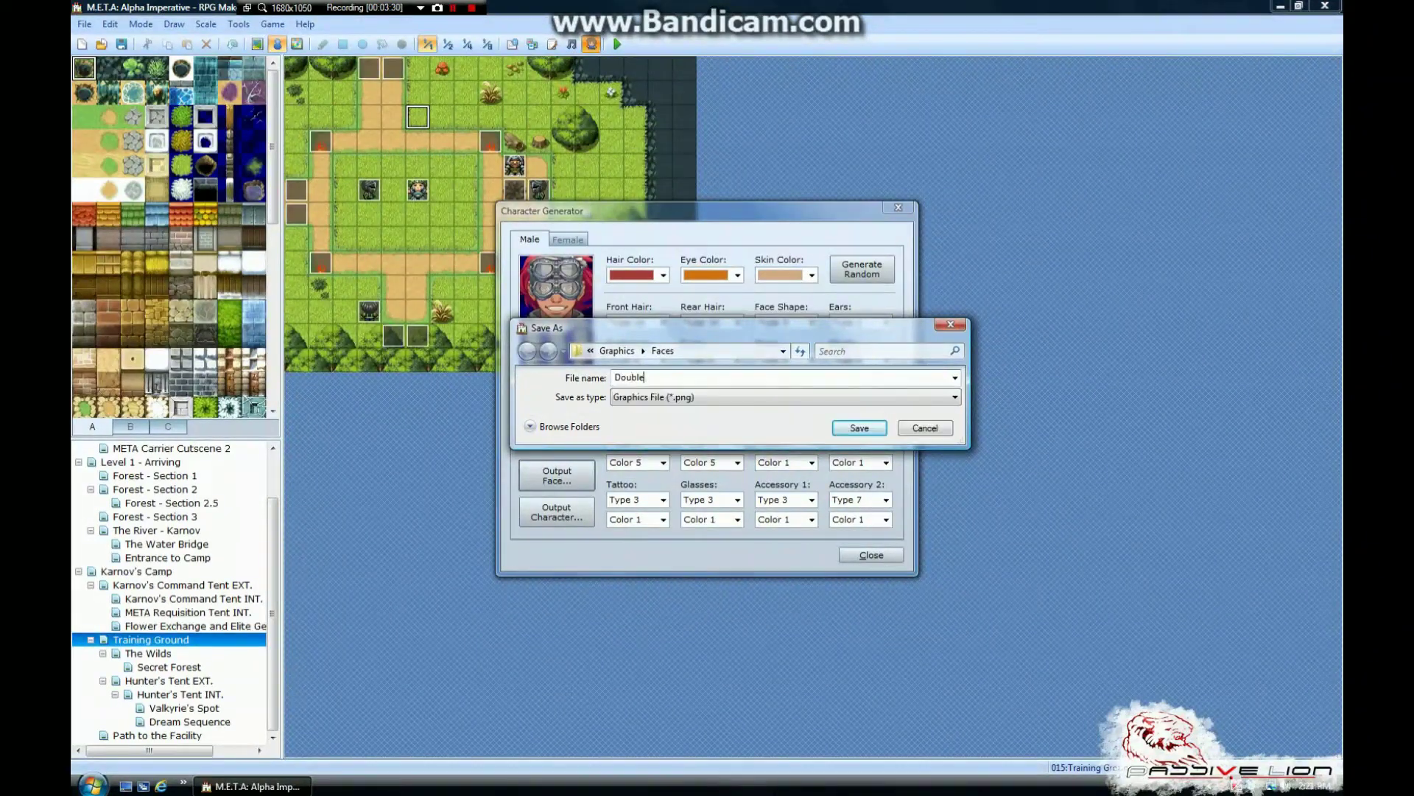
pyautogui.write(' Goggles Man')
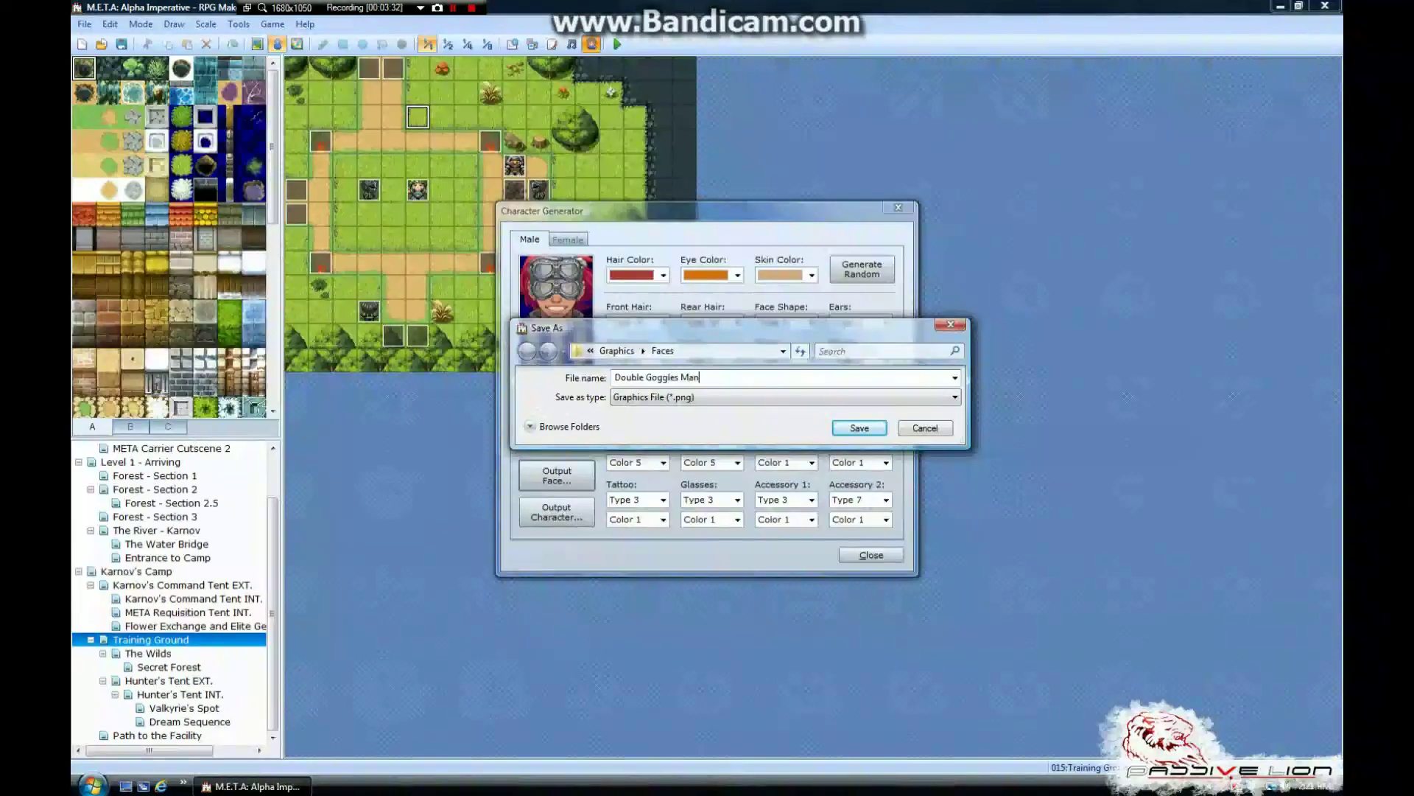
pyautogui.click(859, 429)
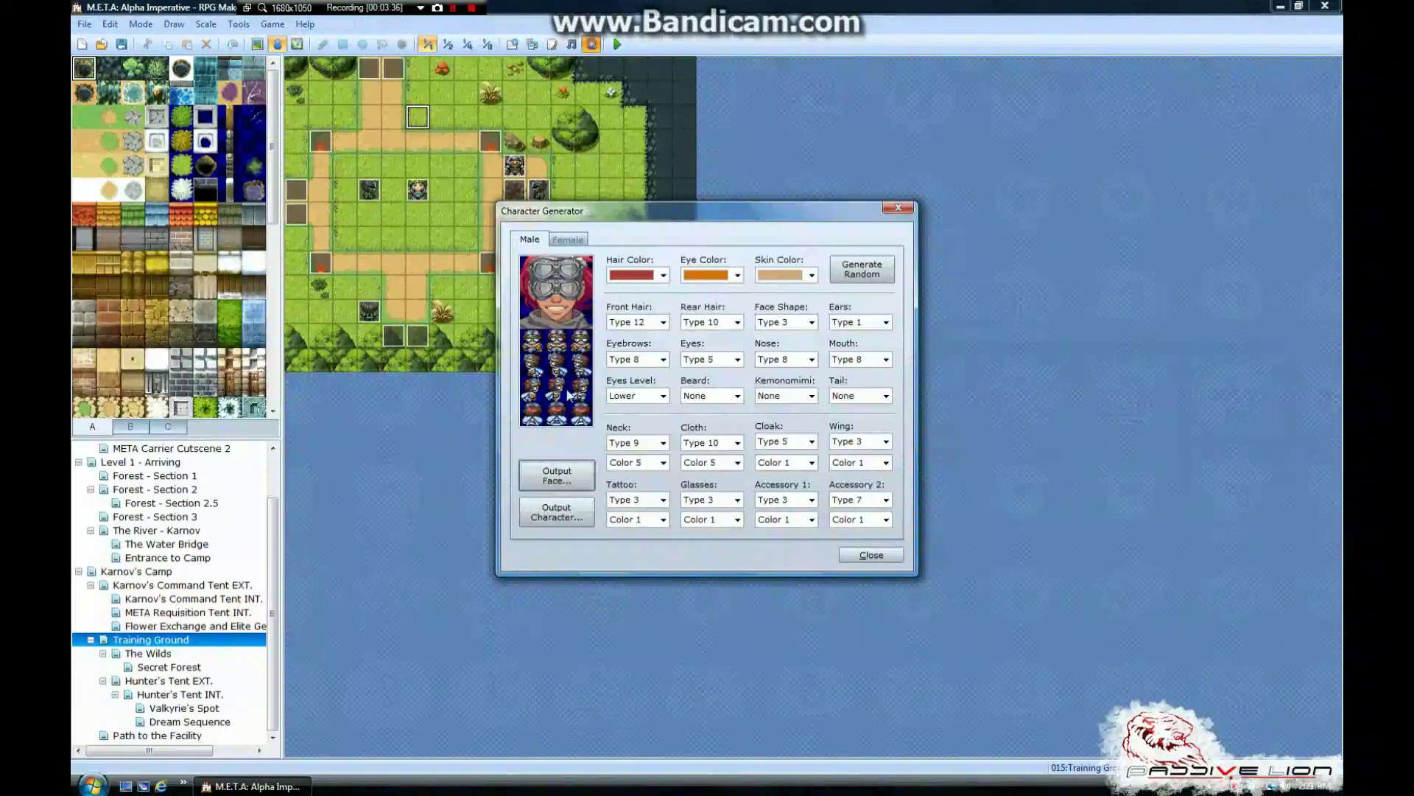
pyautogui.click(557, 515)
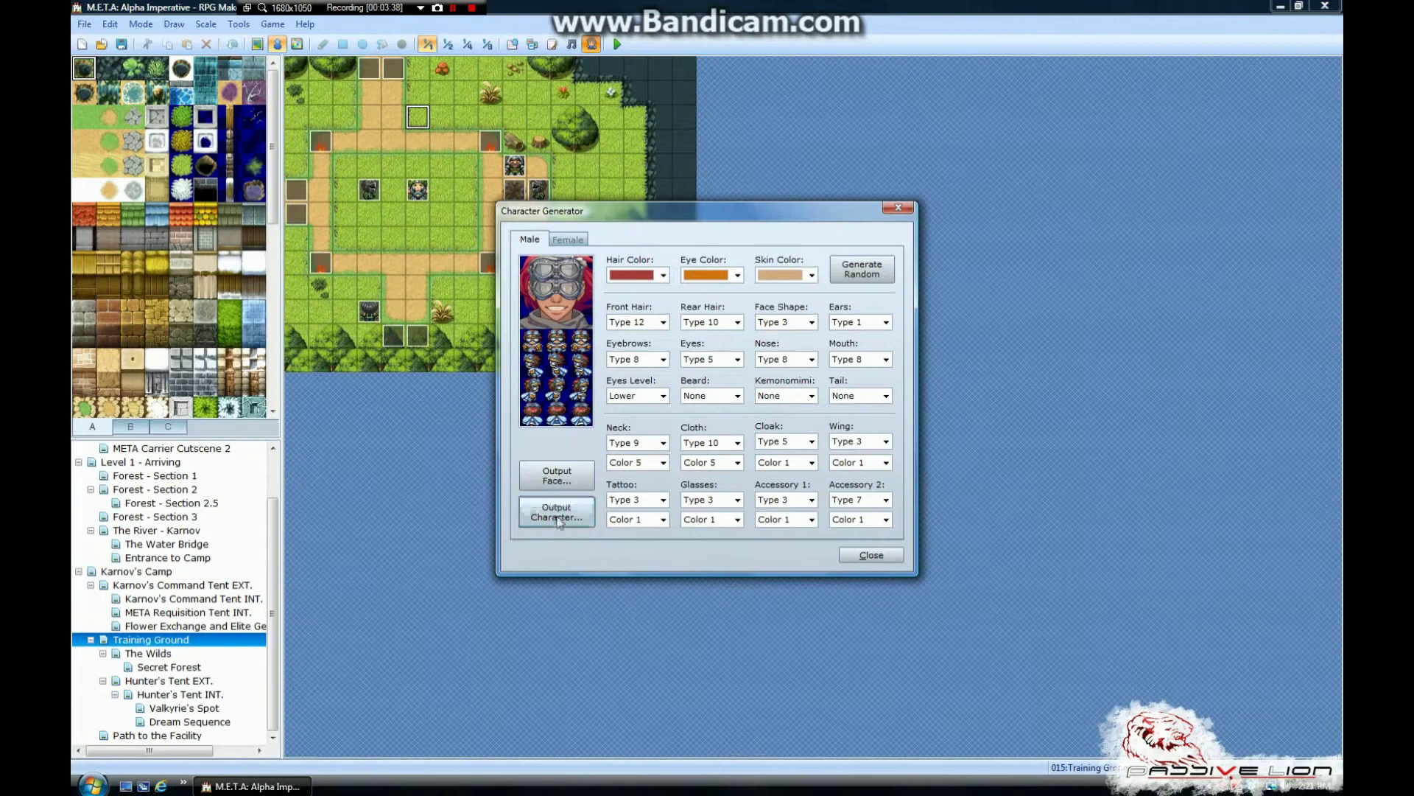
pyautogui.write('Double Goggles Man')
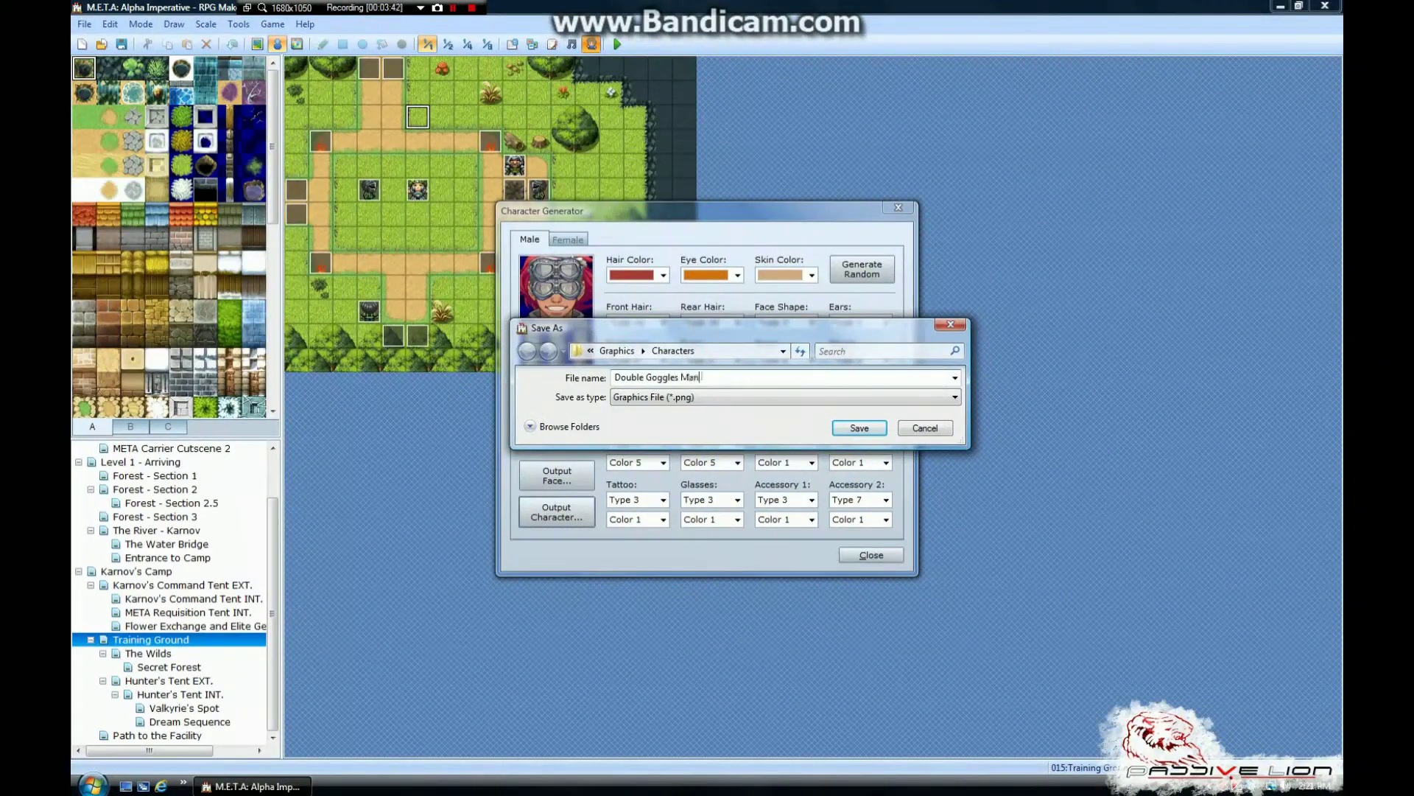
pyautogui.write(' (Small')
pyautogui.click(854, 432)
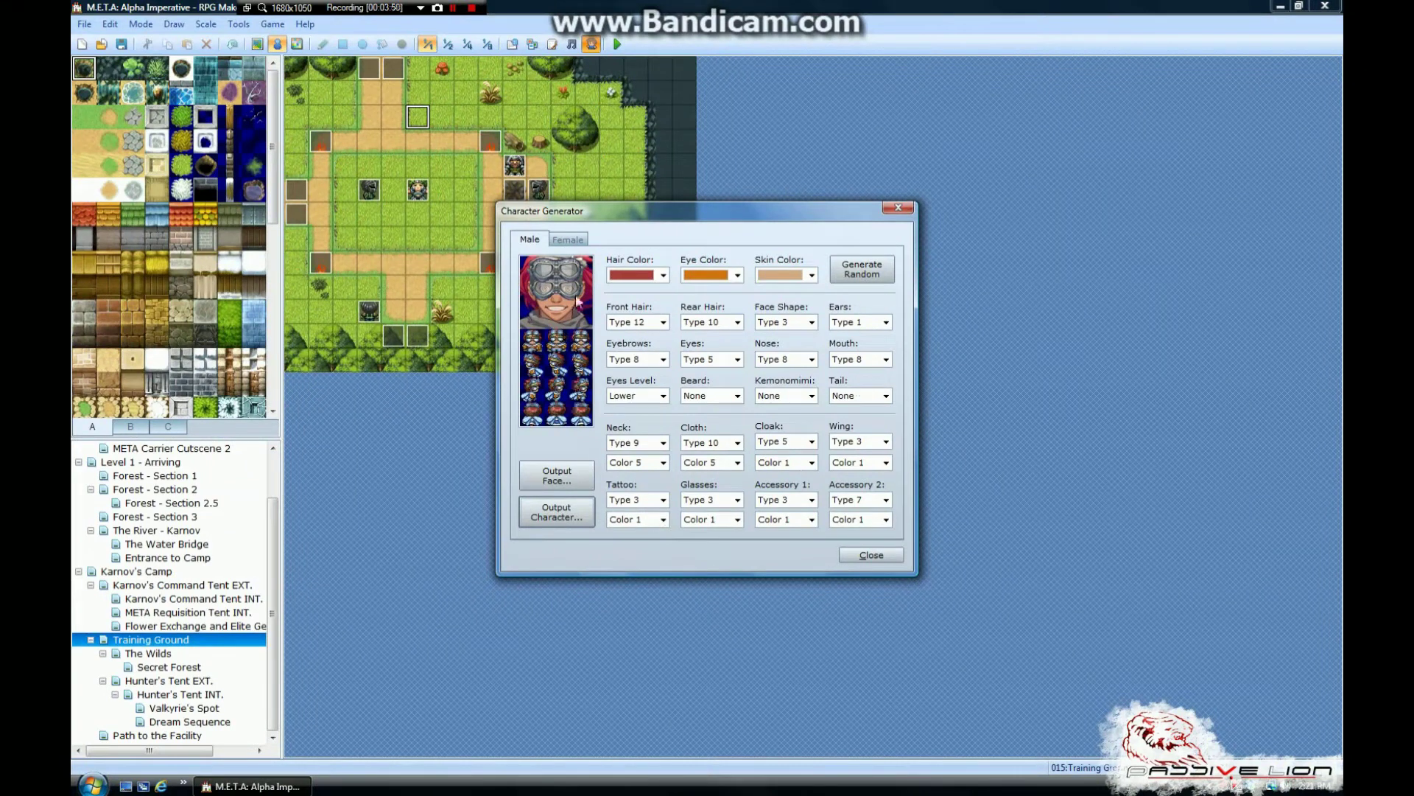
# Close the generator and name a new map event 'Double Goggles Man speaks!'.
pyautogui.click(872, 555)
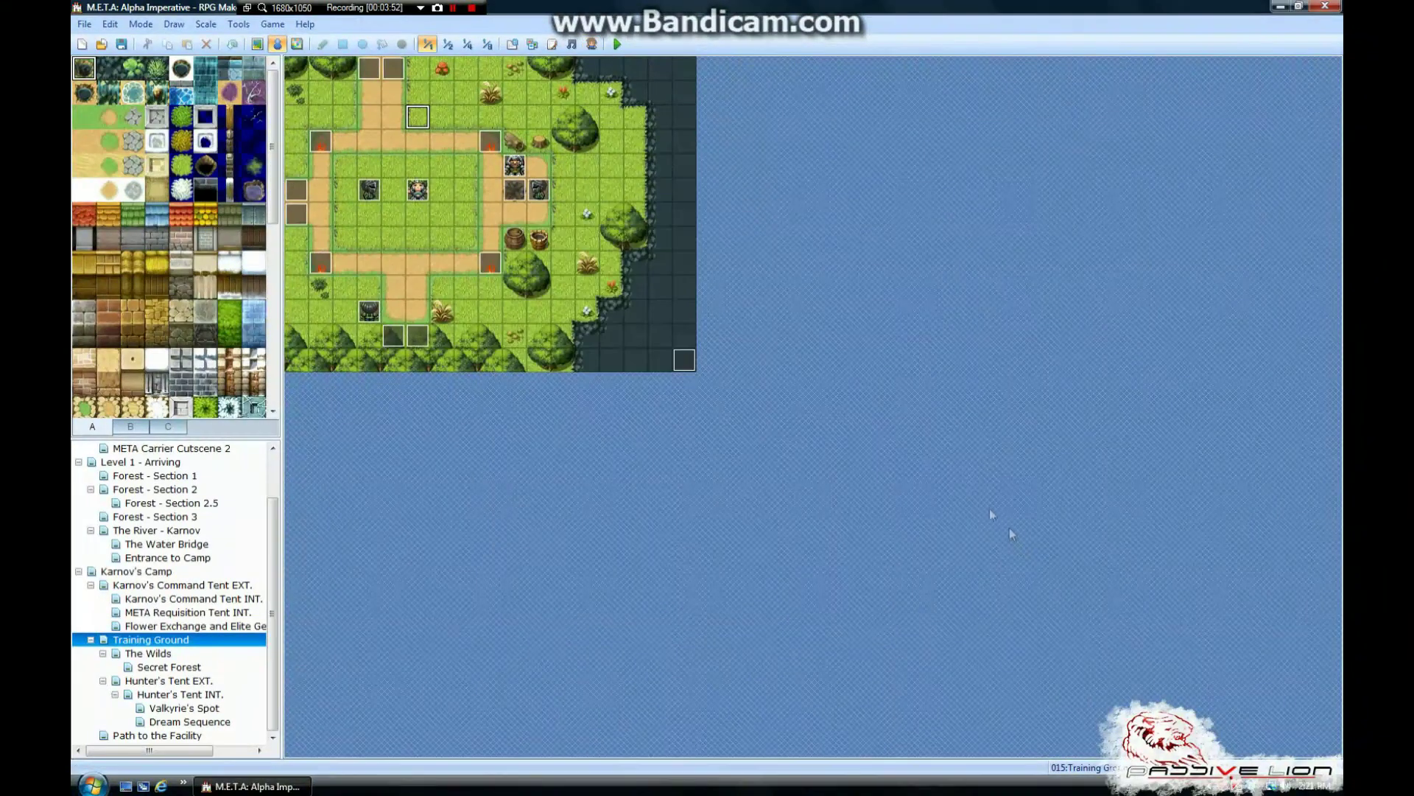
pyautogui.doubleClick(418, 118)
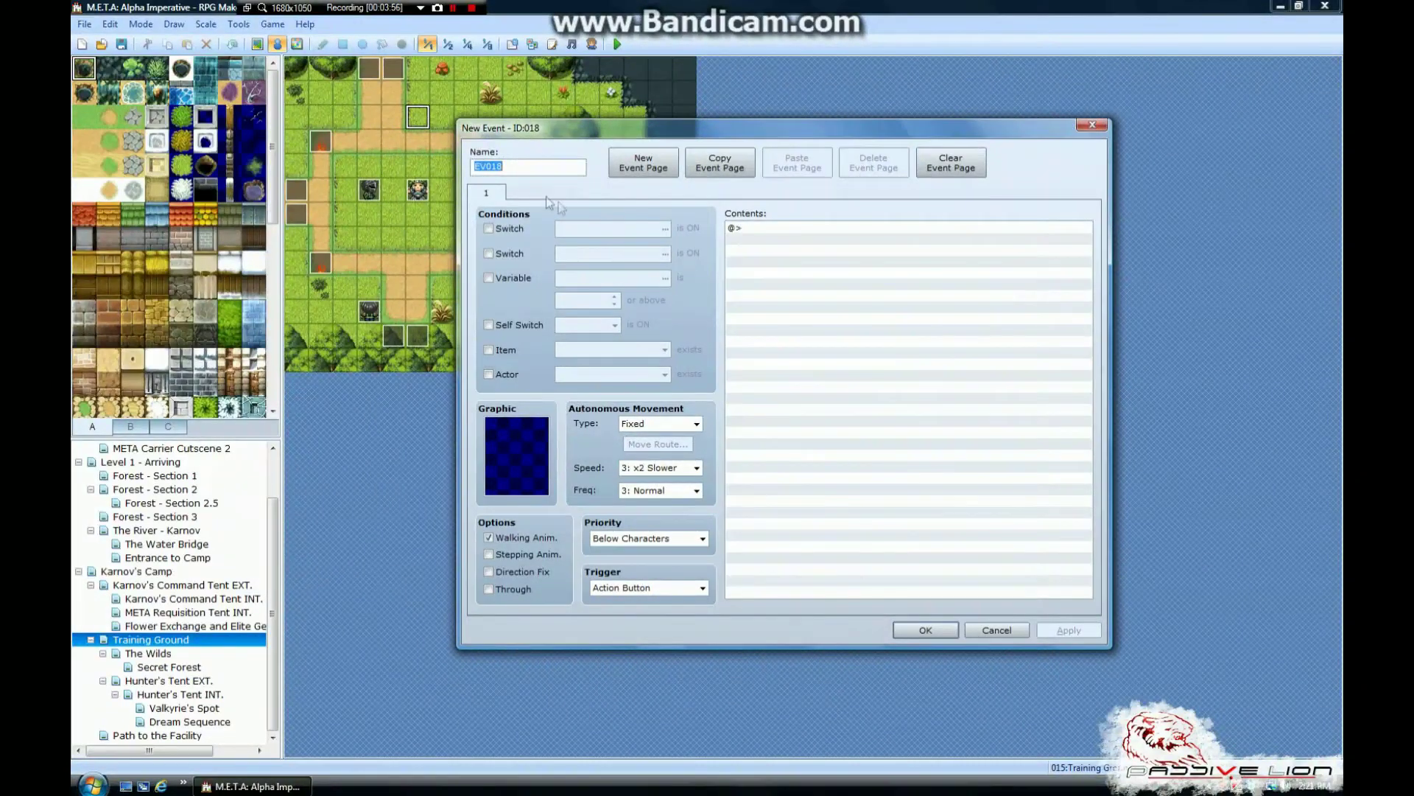
pyautogui.write('Dou')
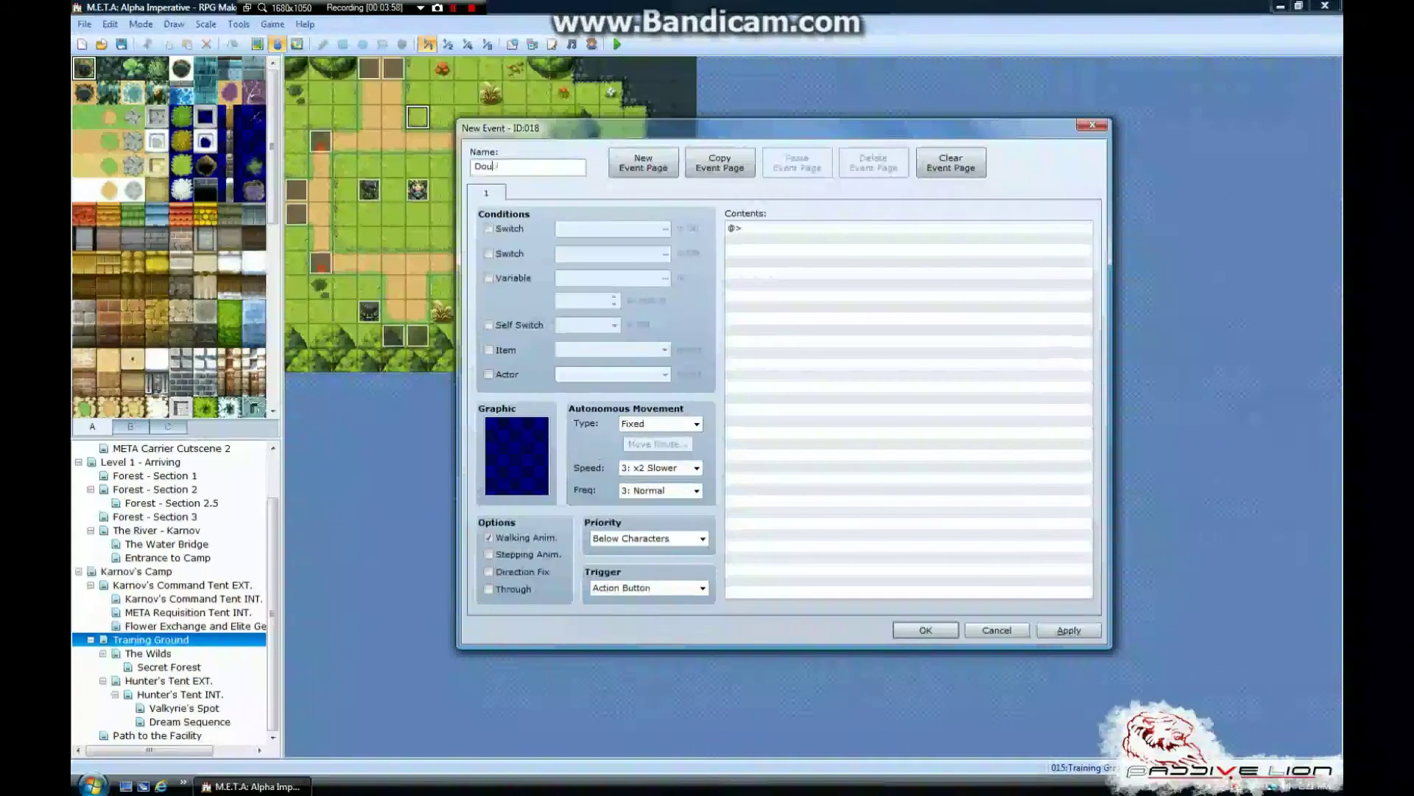
pyautogui.write('ble Goggles Man ')
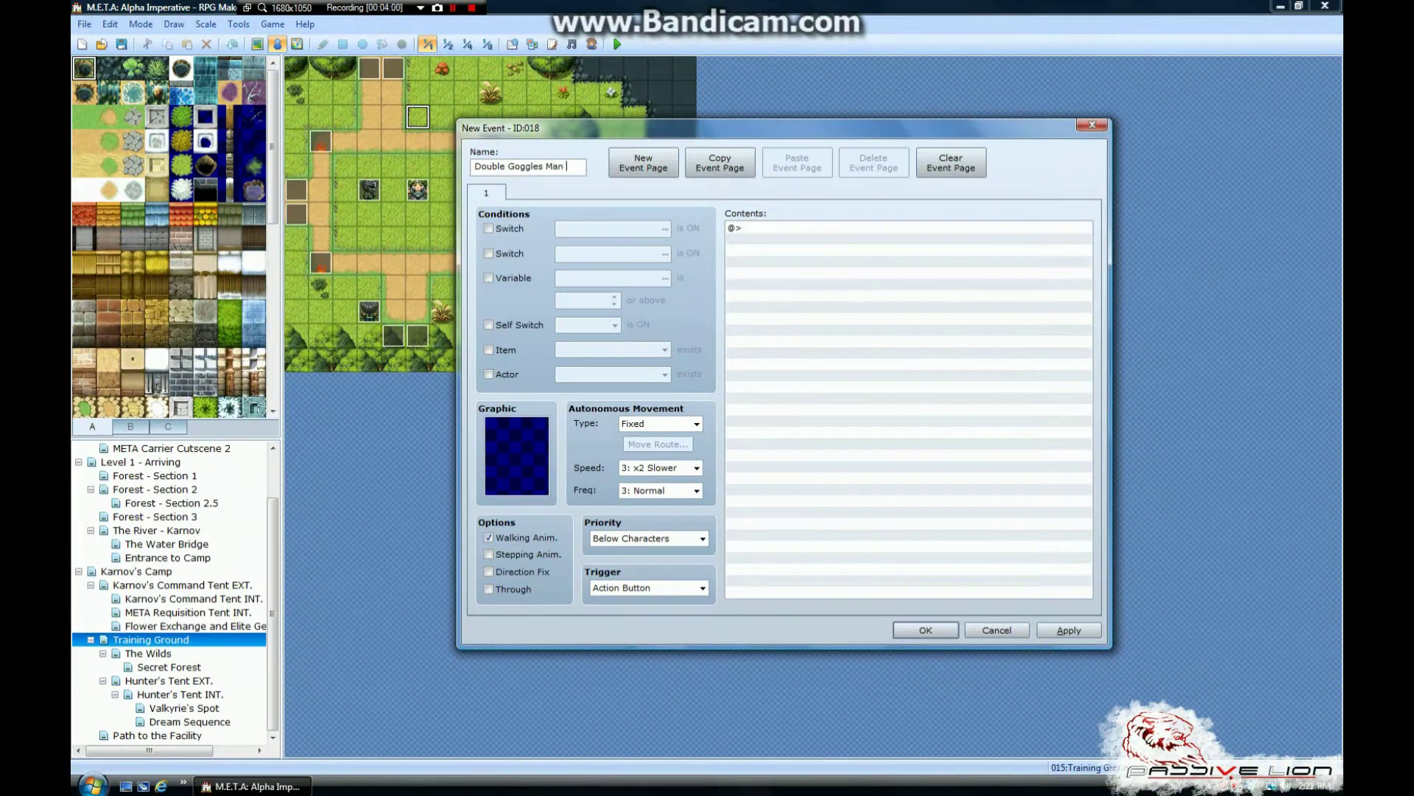
pyautogui.write('speaks!')
# Set the event graphic to the middle front-facing frame of Double Goggles Man (Small).
pyautogui.doubleClick(519, 452)
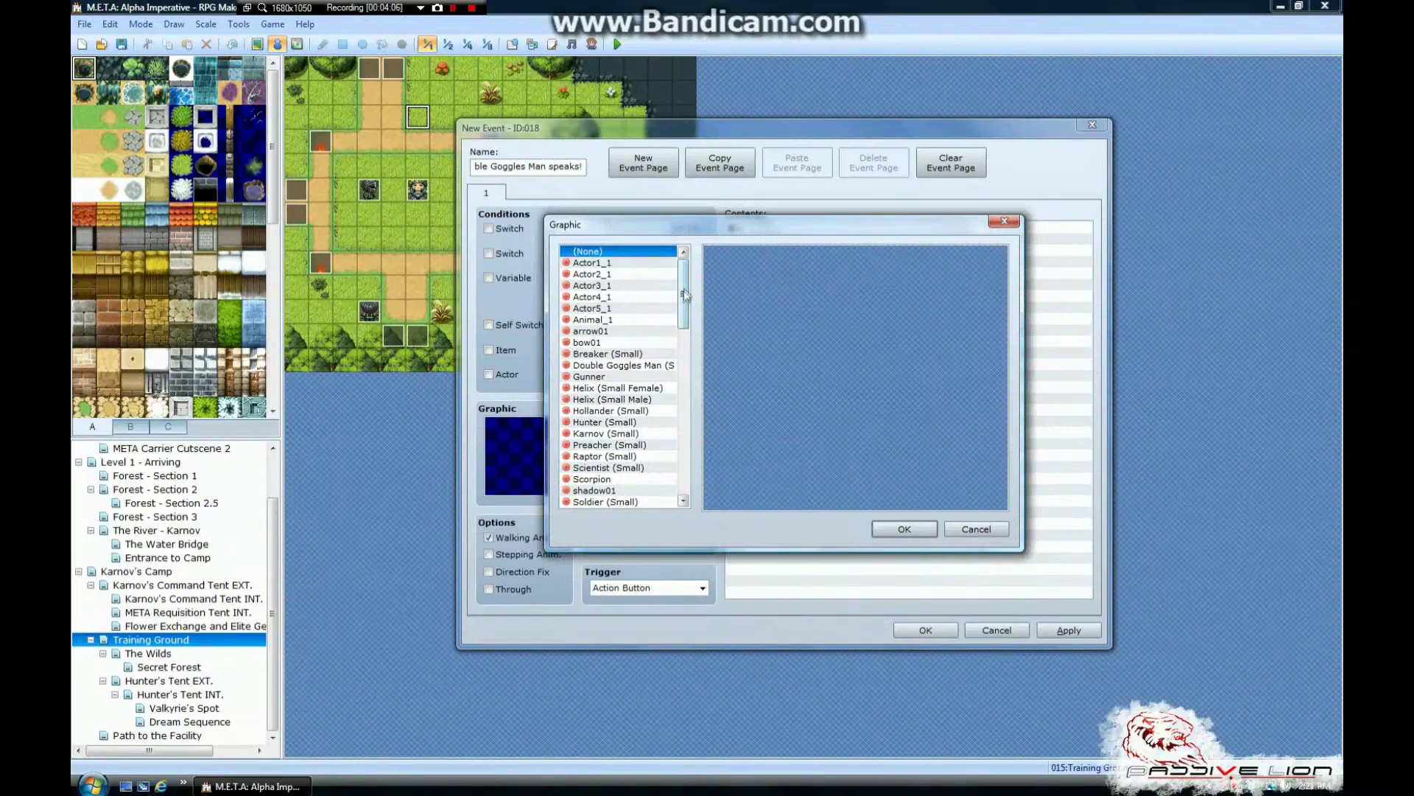
pyautogui.moveTo(685, 295)
pyautogui.mouseDown()
pyautogui.moveTo(692, 355)
pyautogui.moveTo(696, 314)
pyautogui.mouseUp()
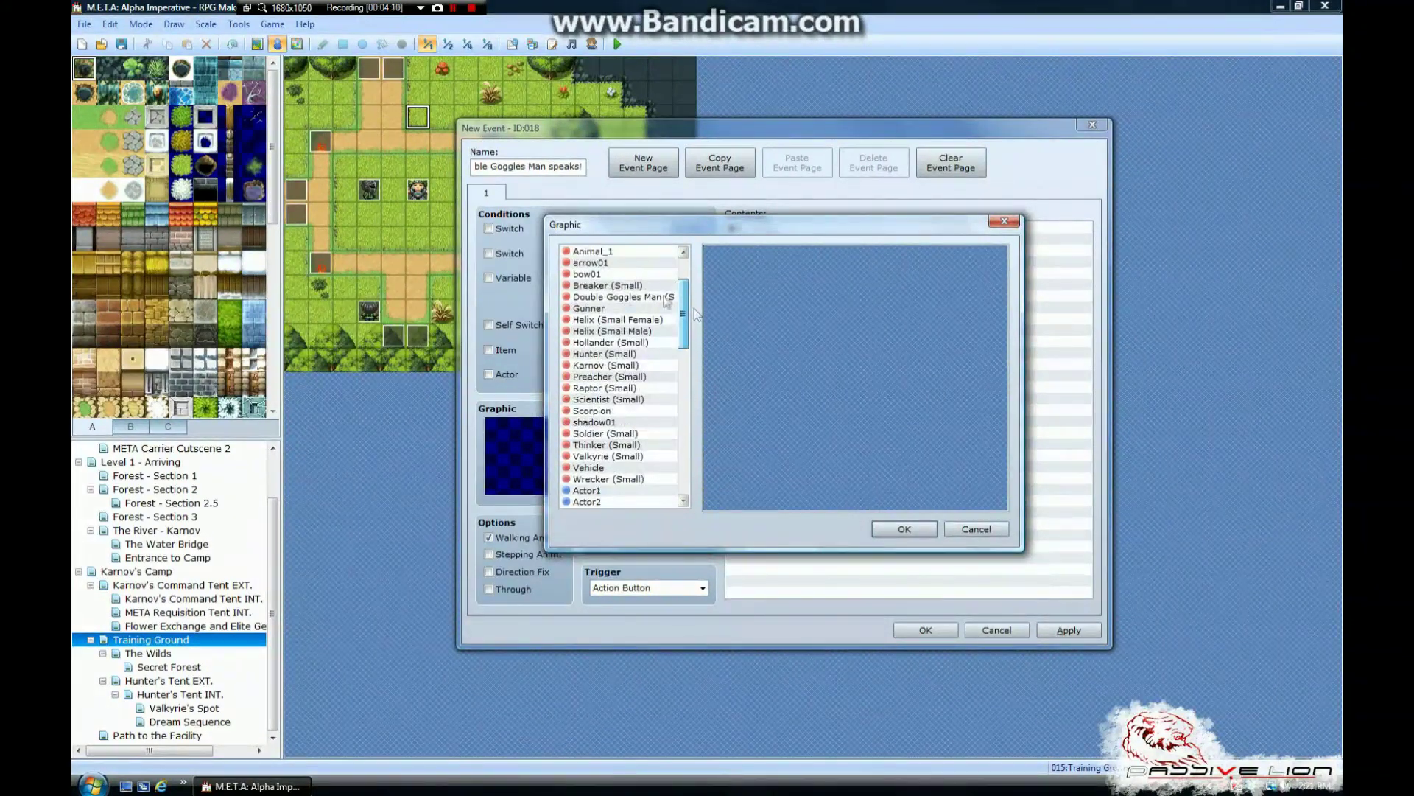
pyautogui.click(650, 298)
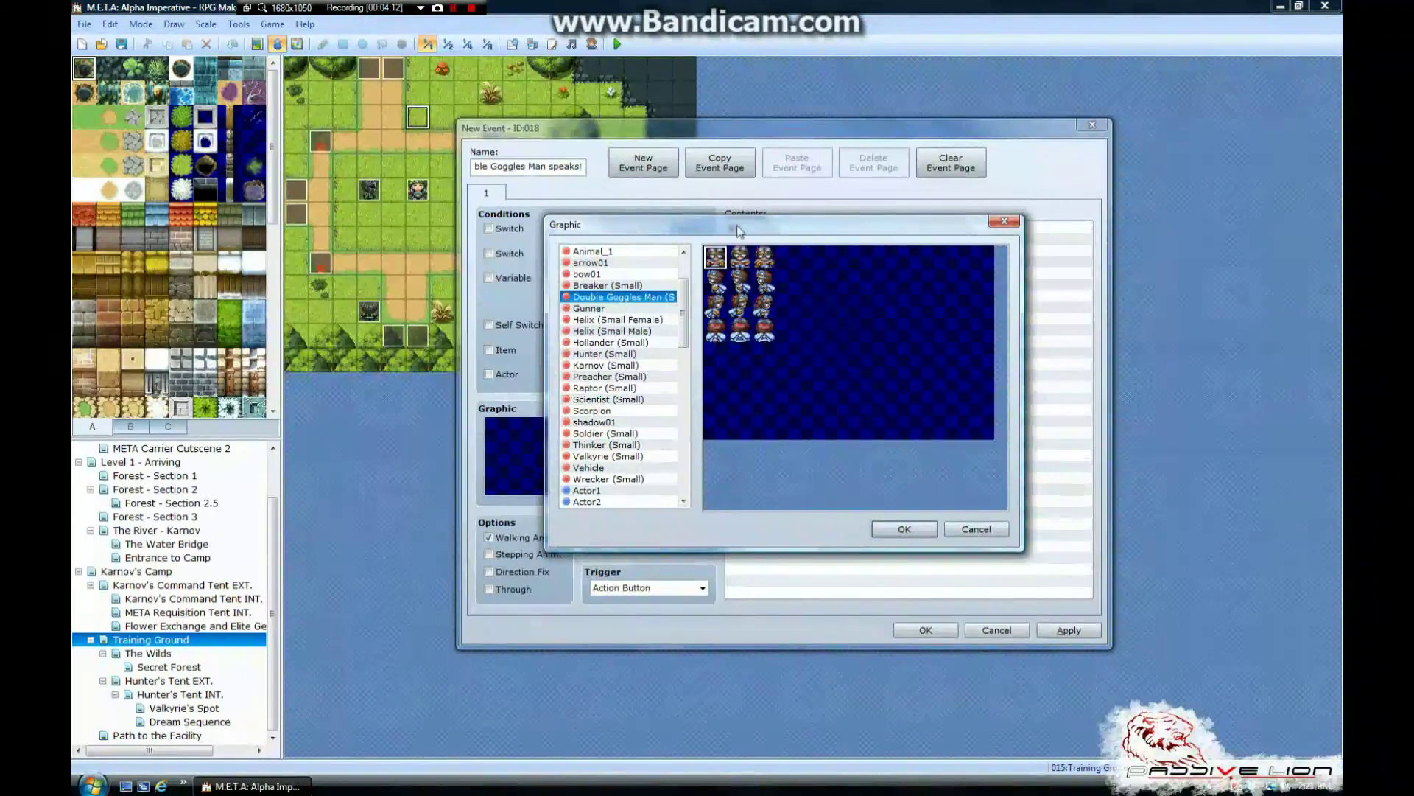
pyautogui.click(746, 265)
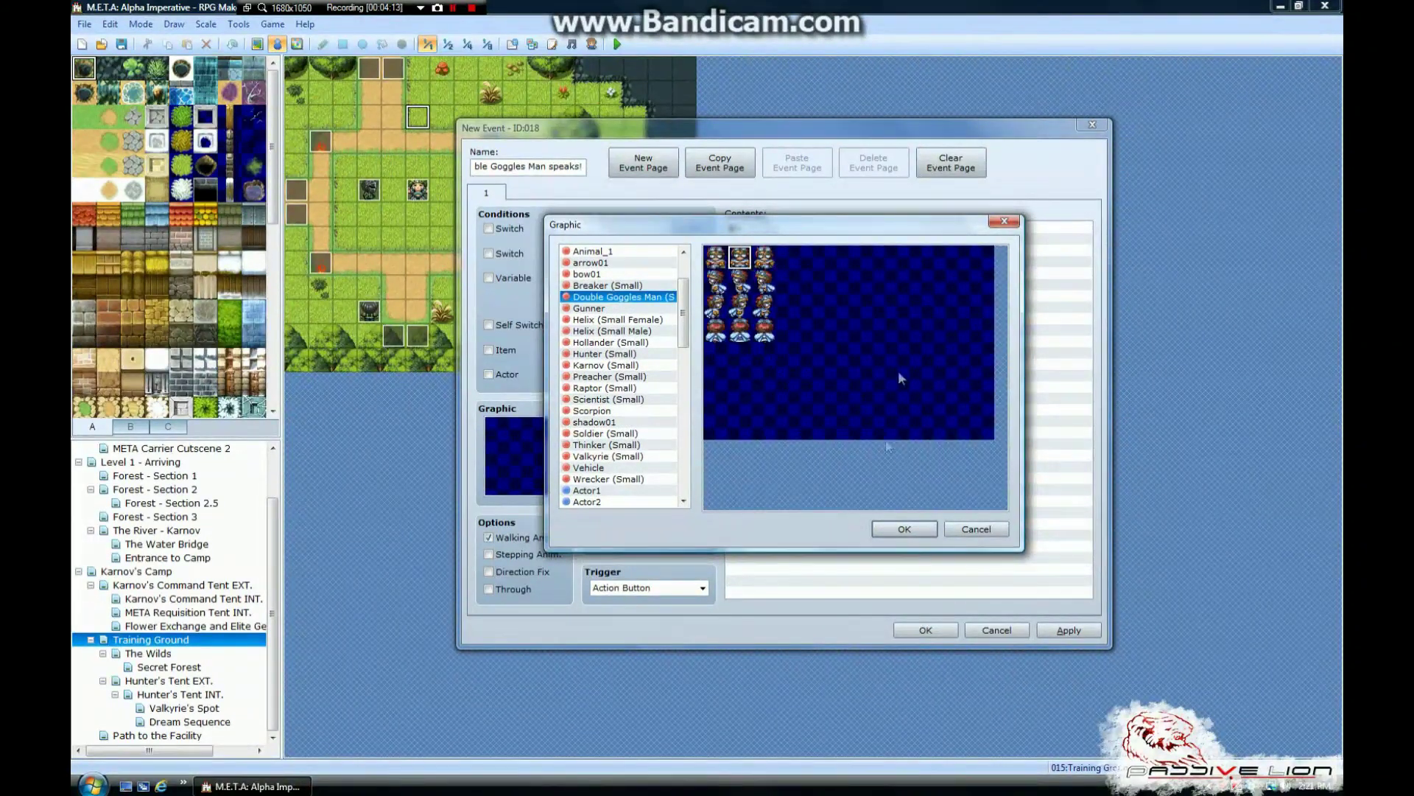
pyautogui.click(900, 528)
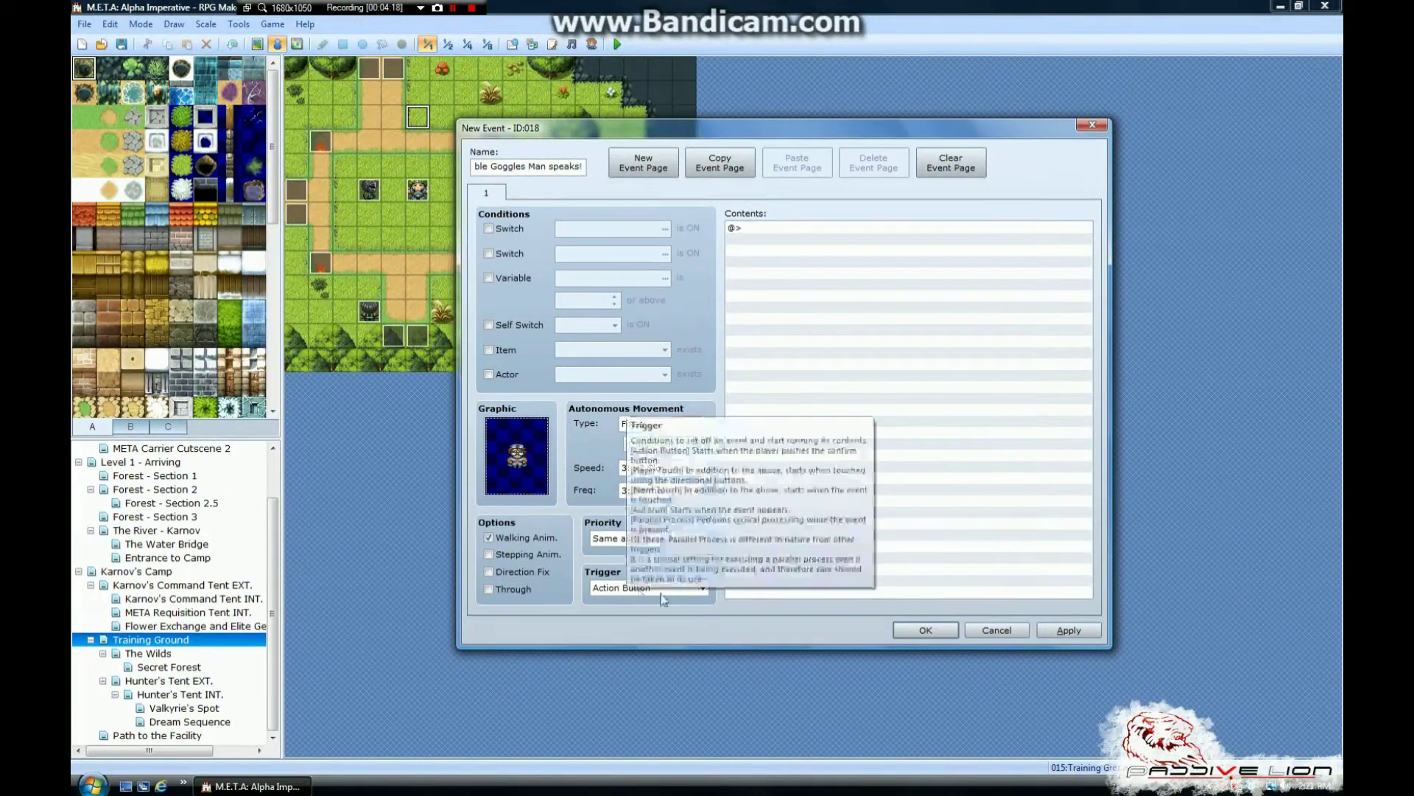
pyautogui.doubleClick(761, 228)
# Add a Show Text command using the Double Goggles Man face graphic.
pyautogui.click(803, 246)
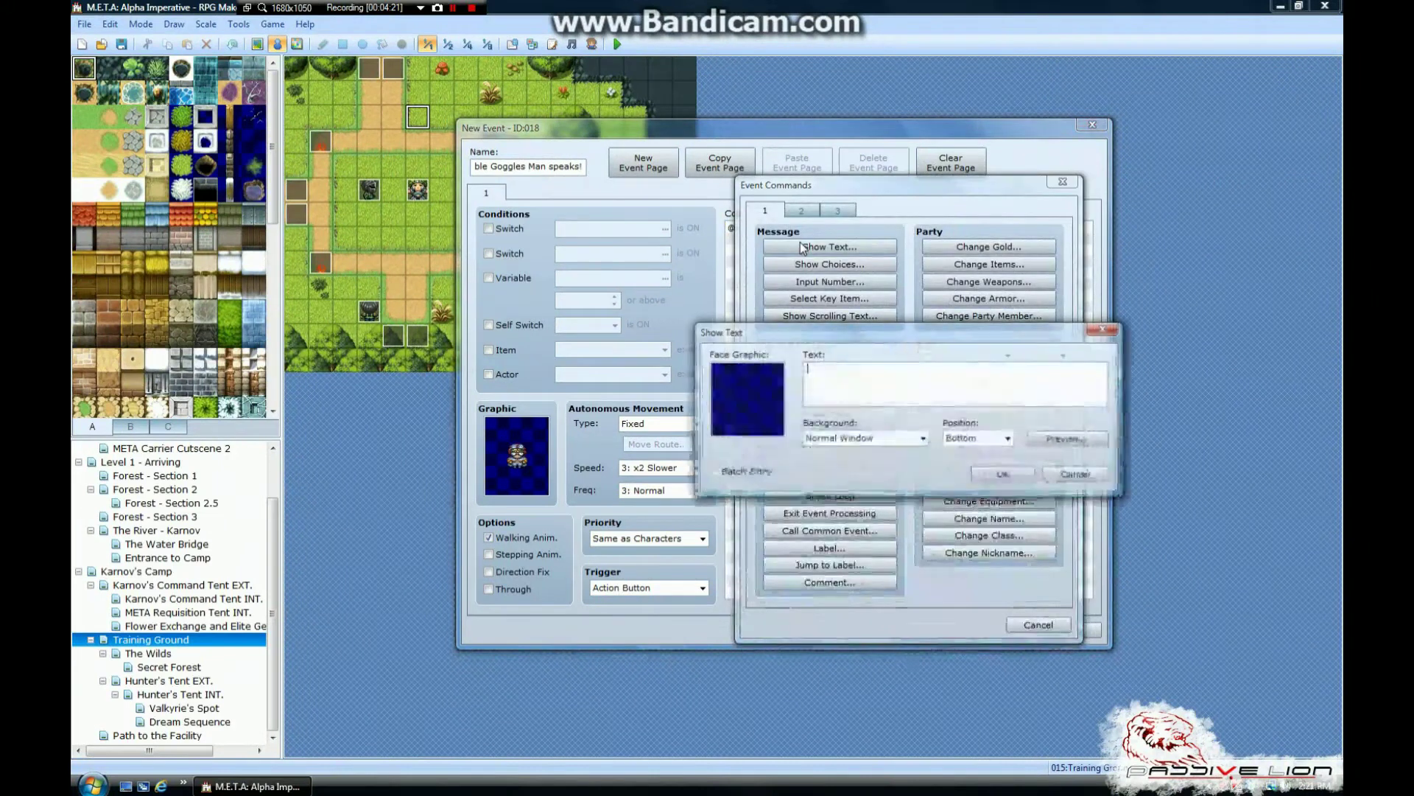
pyautogui.doubleClick(747, 398)
pyautogui.moveTo(808, 287)
pyautogui.mouseDown()
pyautogui.moveTo(813, 422)
pyautogui.moveTo(808, 304)
pyautogui.mouseUp()
pyautogui.click(774, 358)
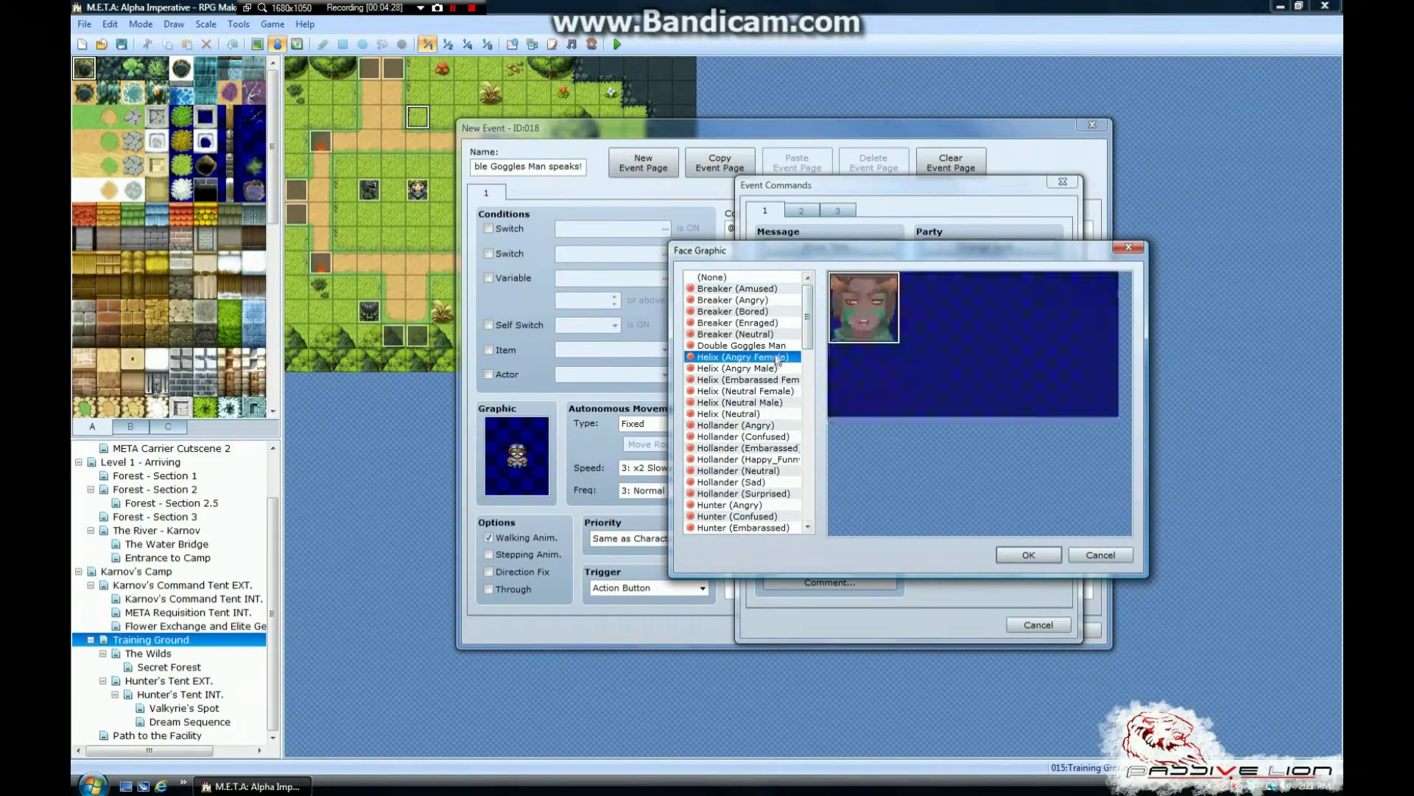
pyautogui.click(781, 346)
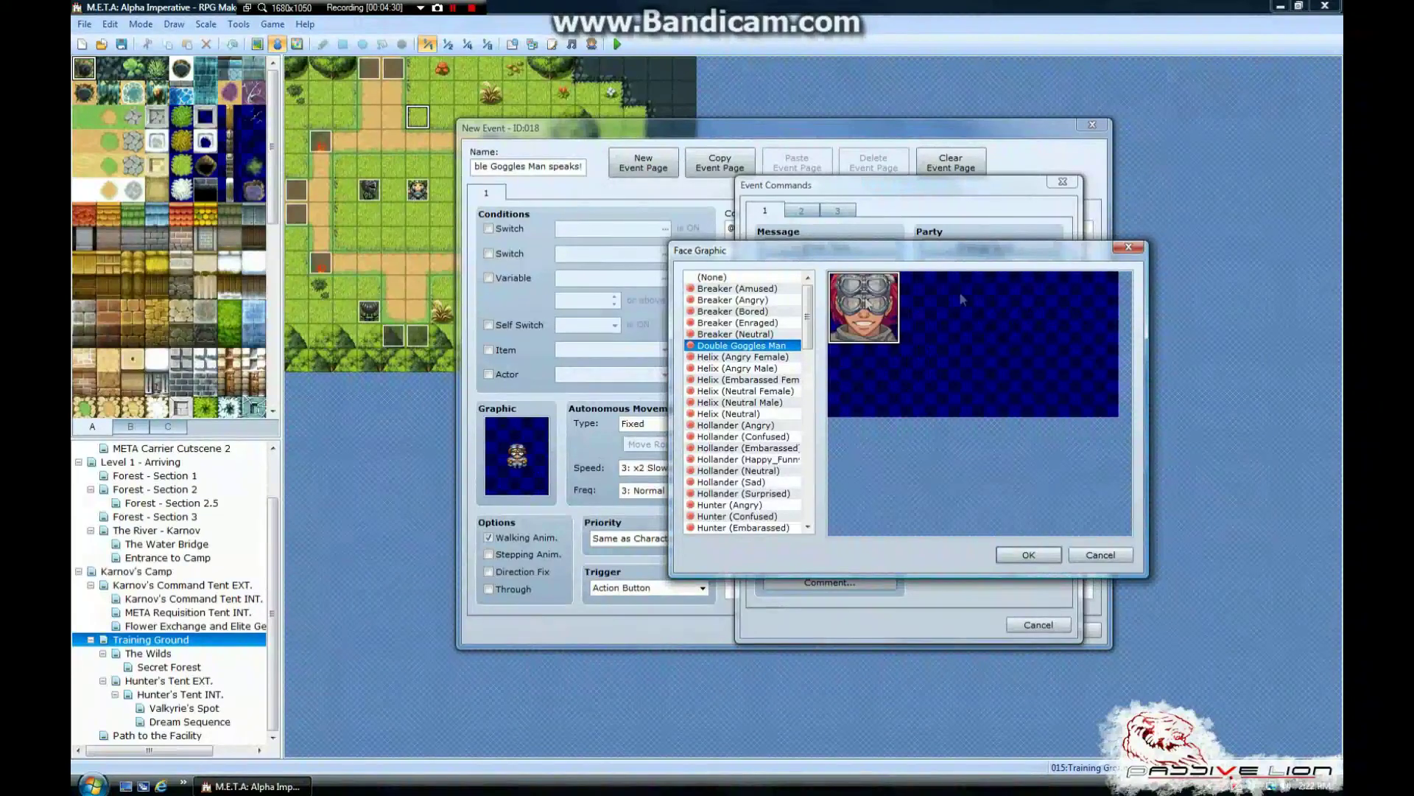
pyautogui.click(1026, 557)
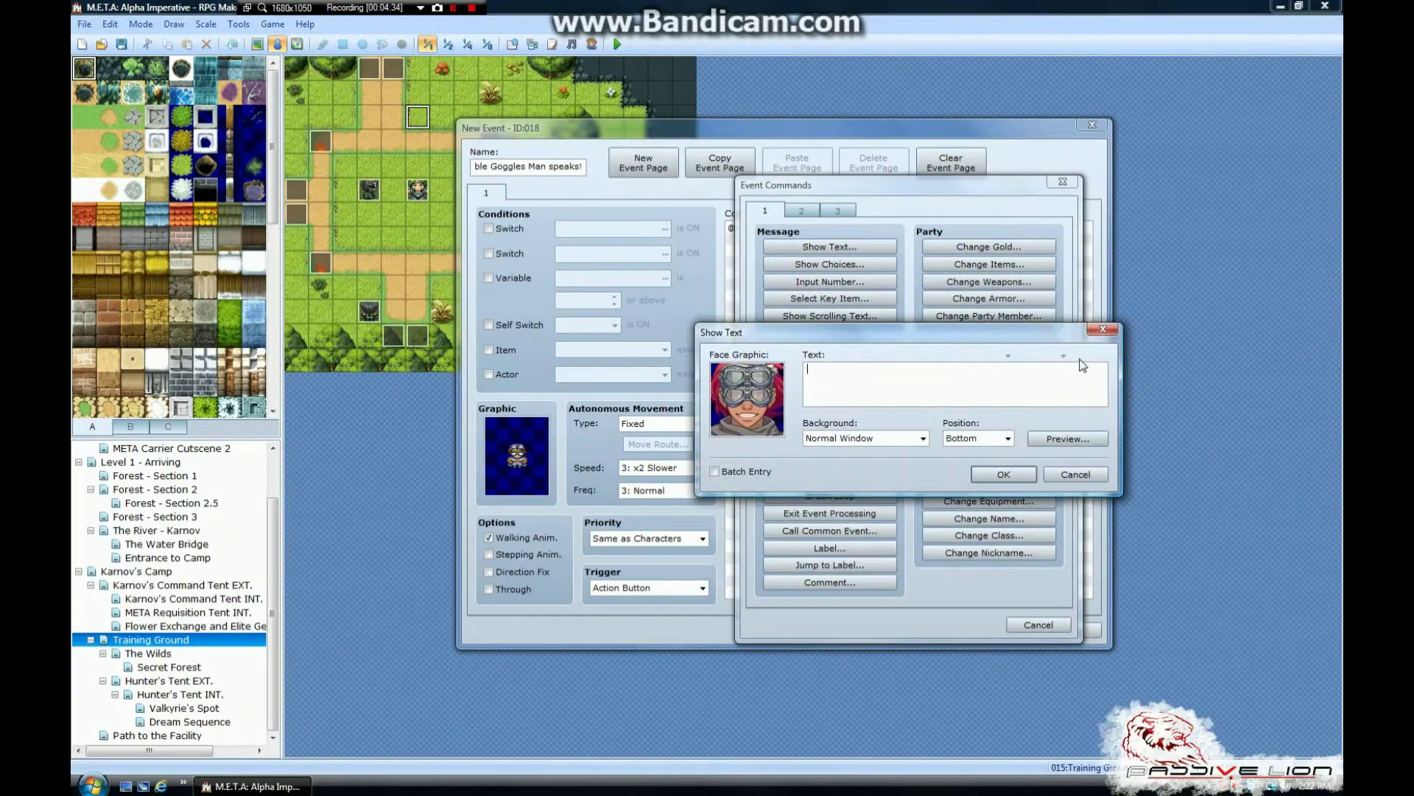
# Enter 'Hey! I have two goggles on! Goggles are cool!', preview it, and apply the event.
pyautogui.write('Hey! I have two goggle')
pyautogui.write('s on')
pyautogui.write('cool!')
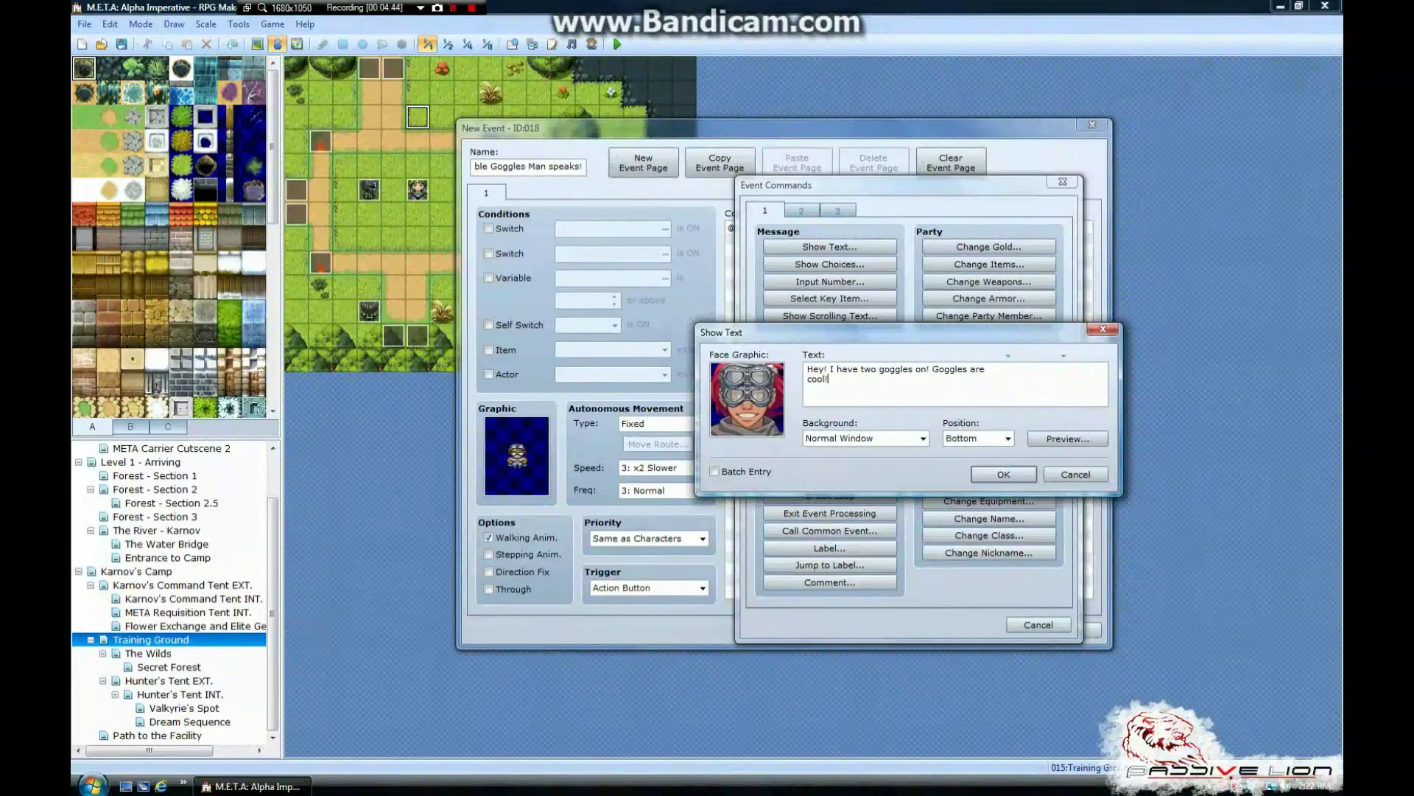
pyautogui.click(1070, 439)
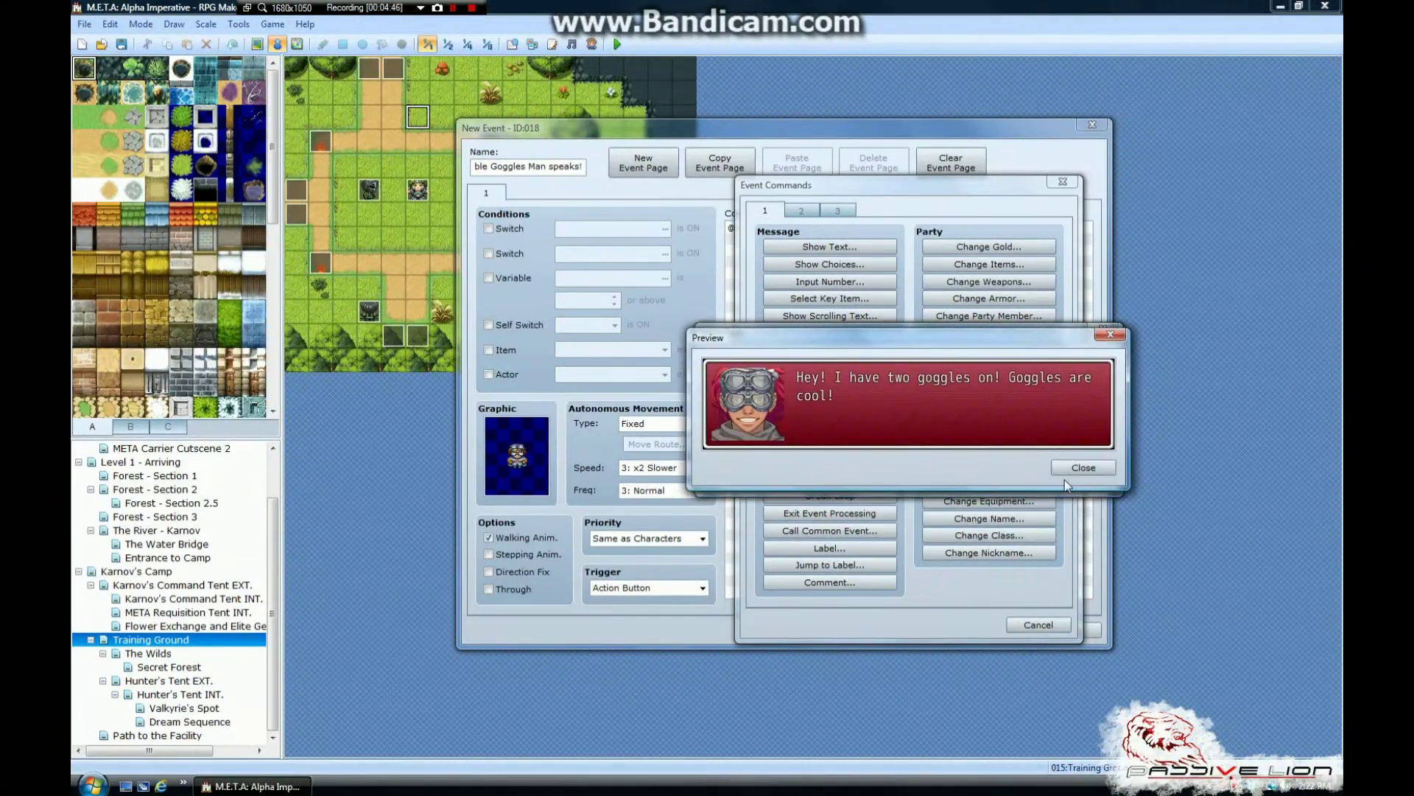
pyautogui.click(1079, 468)
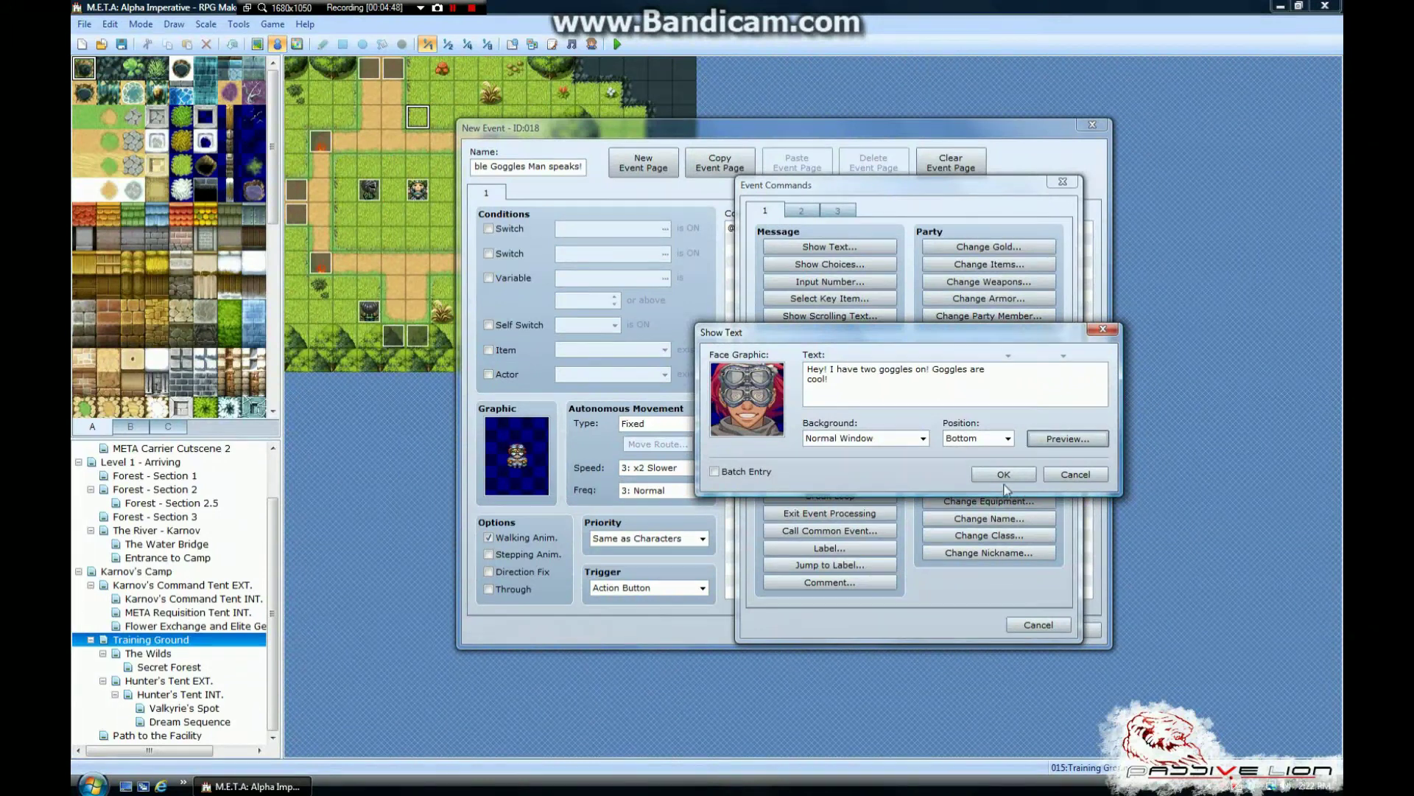
pyautogui.click(1011, 475)
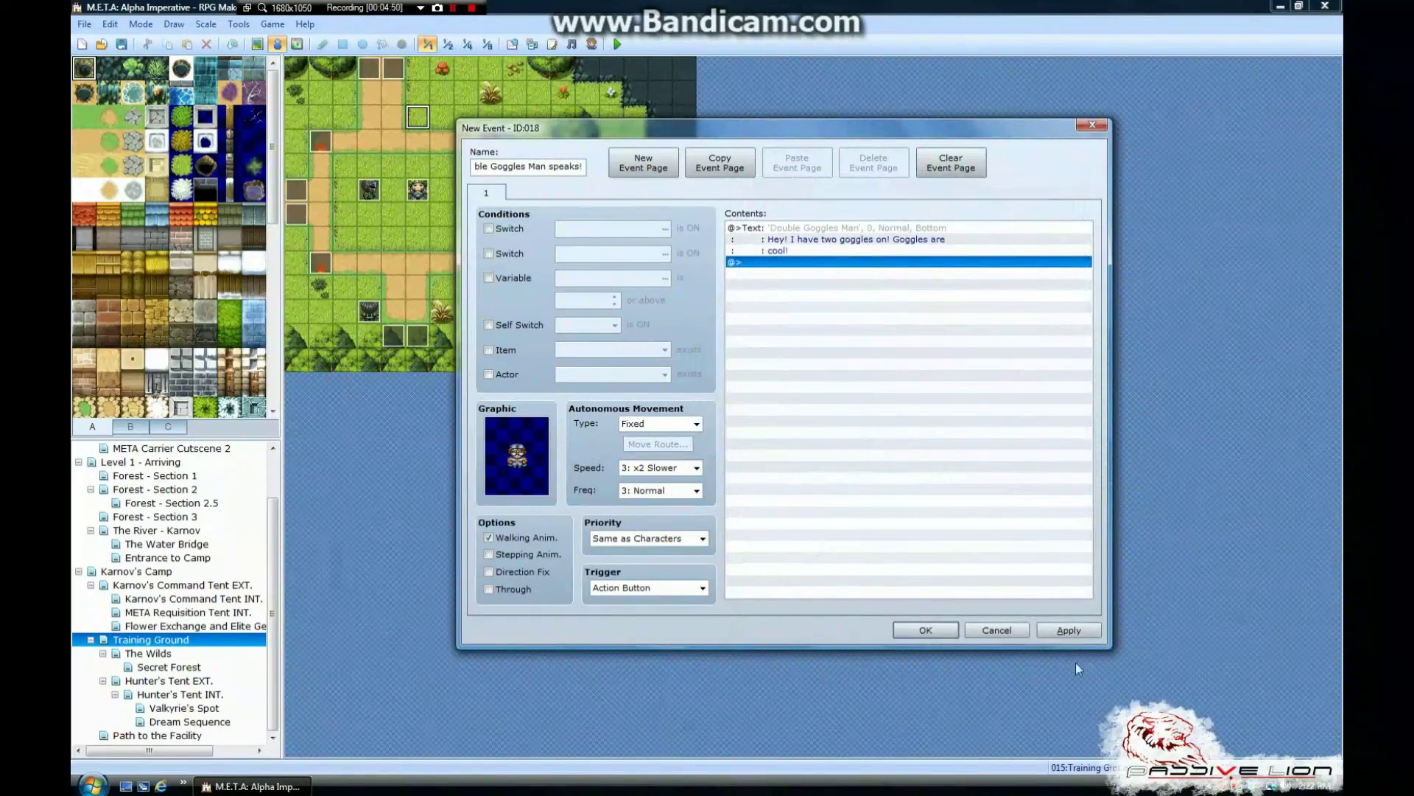
pyautogui.click(1066, 631)
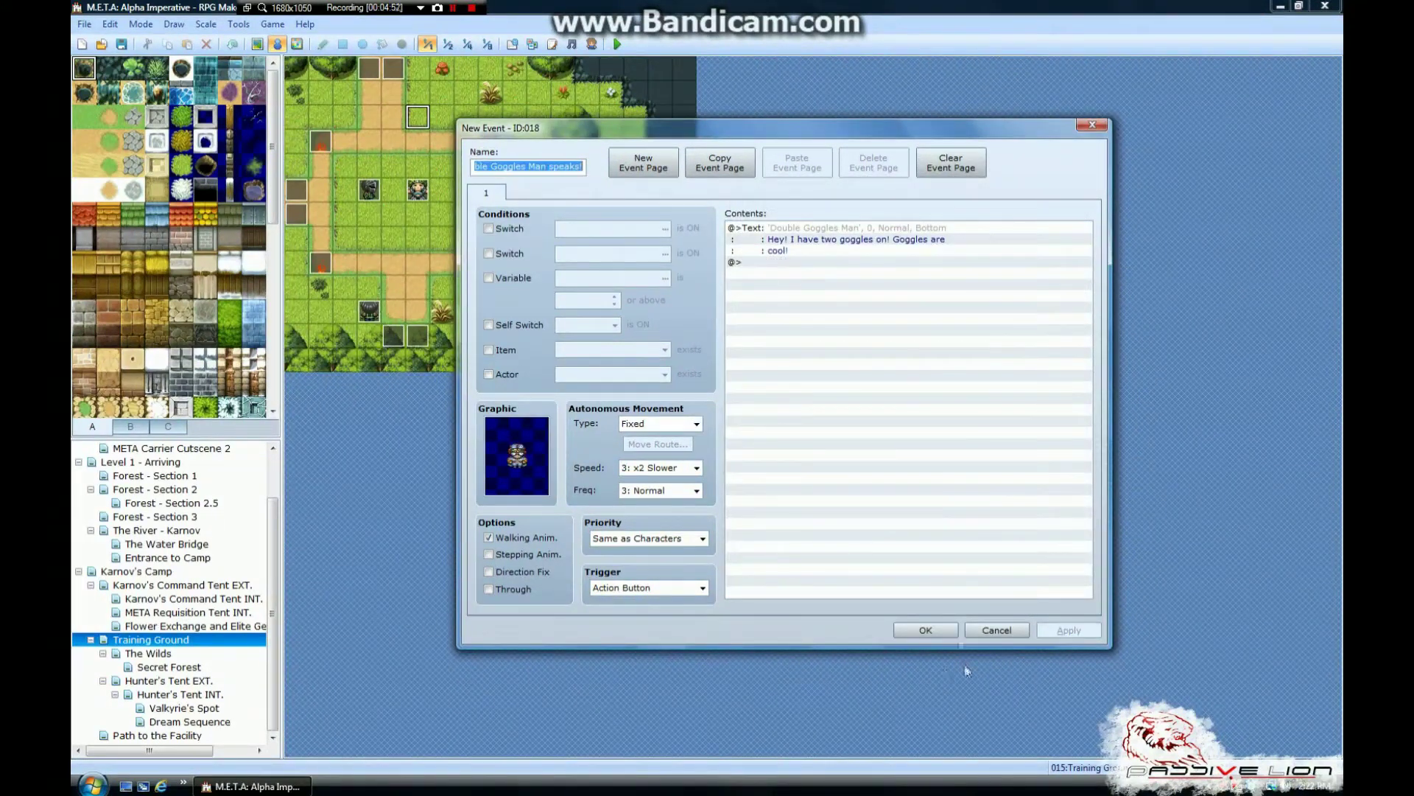
pyautogui.click(930, 631)
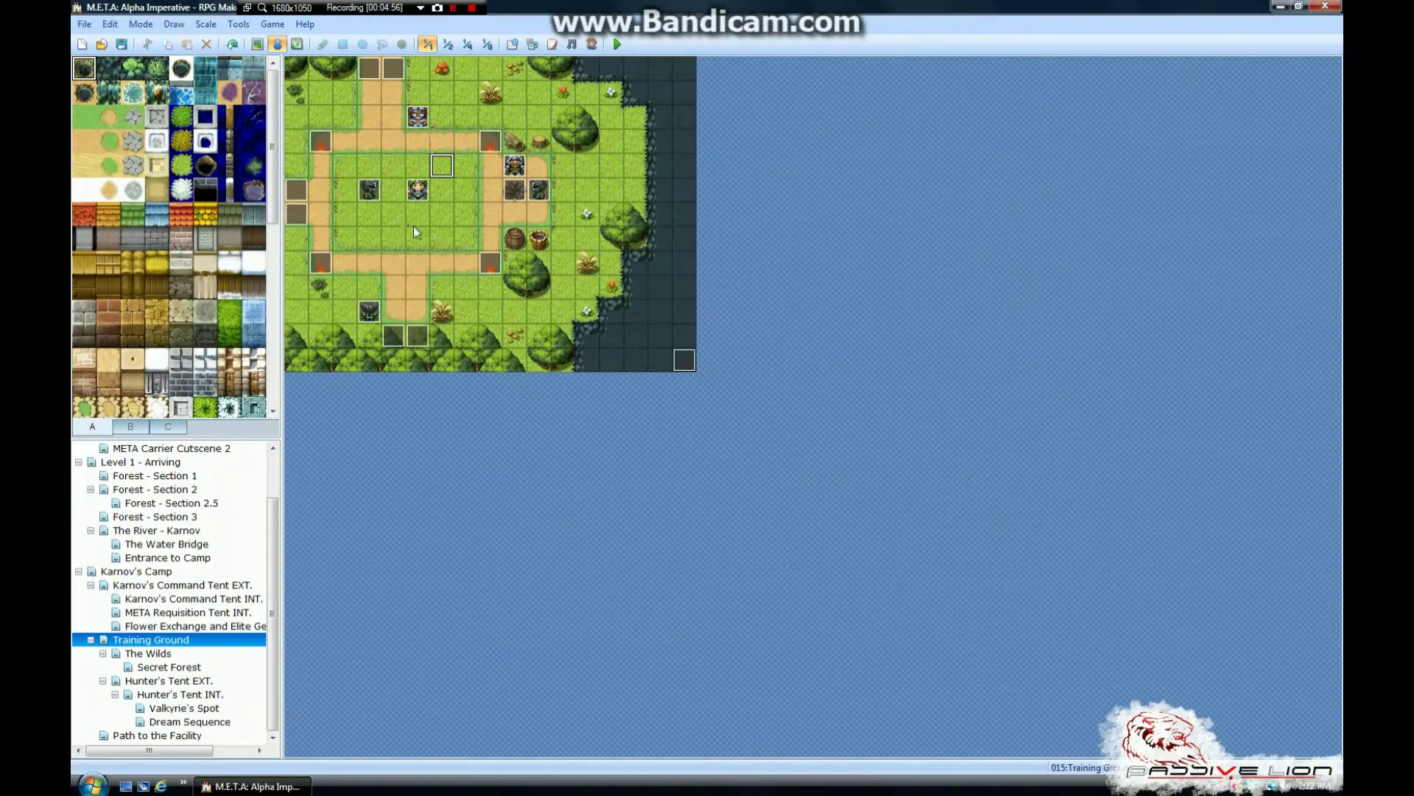
# Set the player start on the upper-left path cell, save the project, and playtest.
pyautogui.rightClick(367, 141)
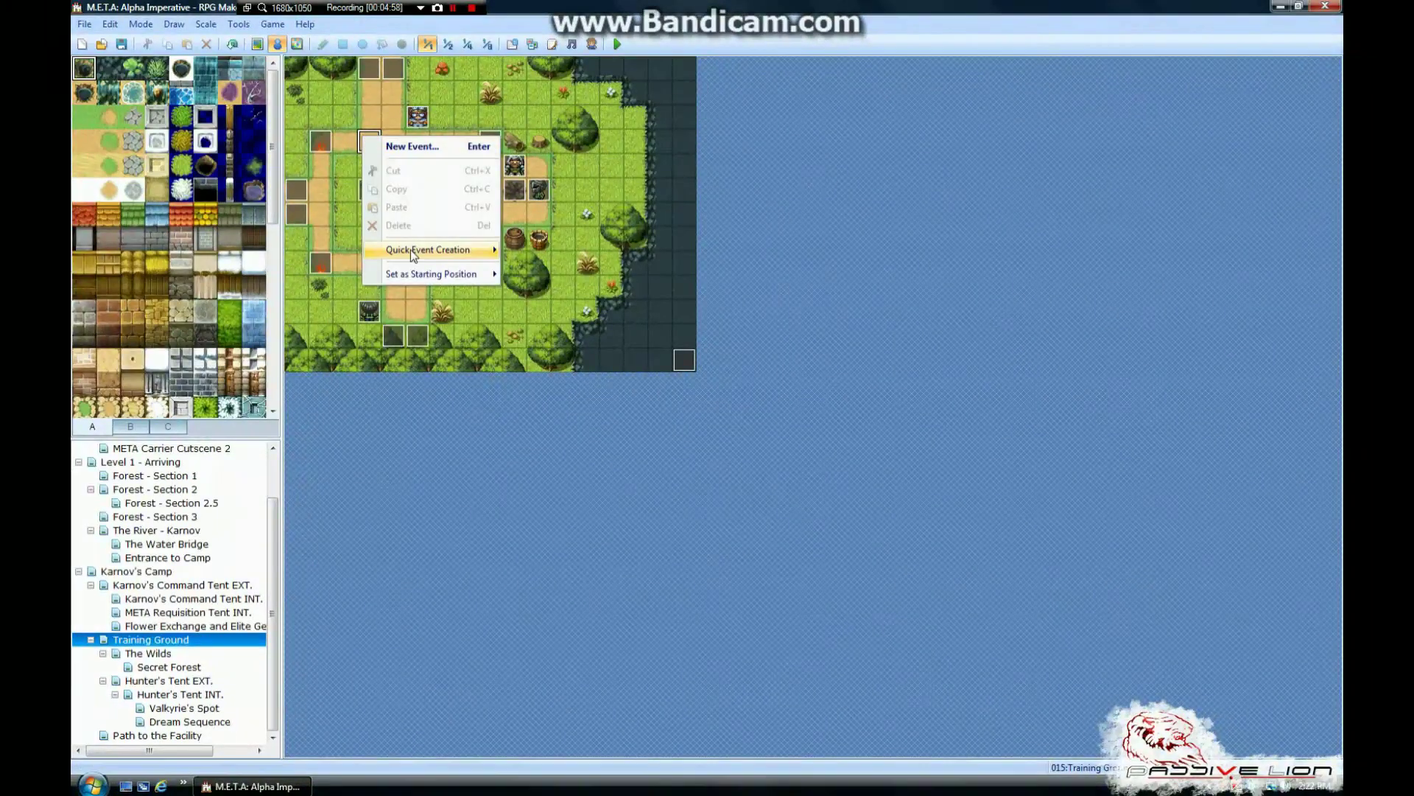
pyautogui.moveTo(409, 249)
pyautogui.moveTo(459, 278)
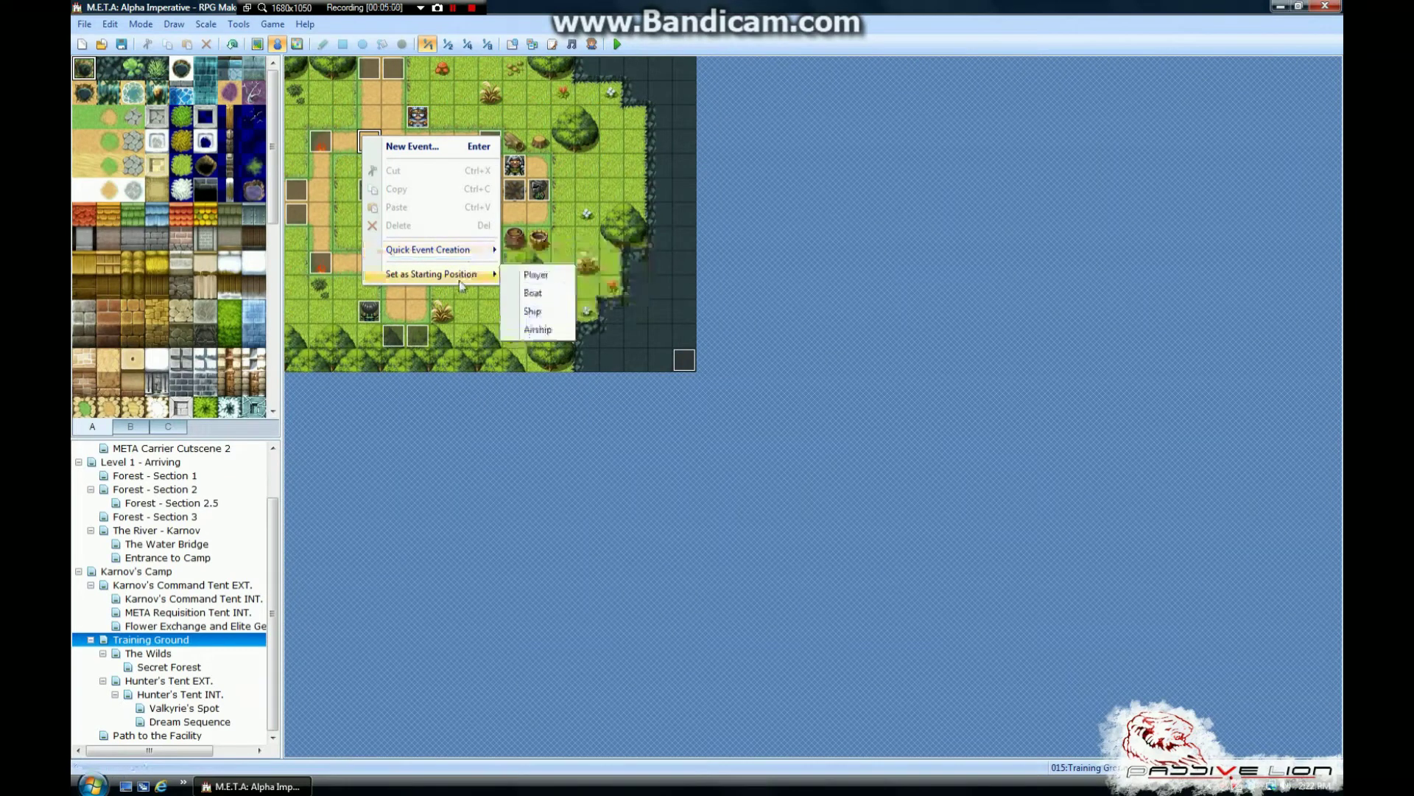
pyautogui.click(535, 275)
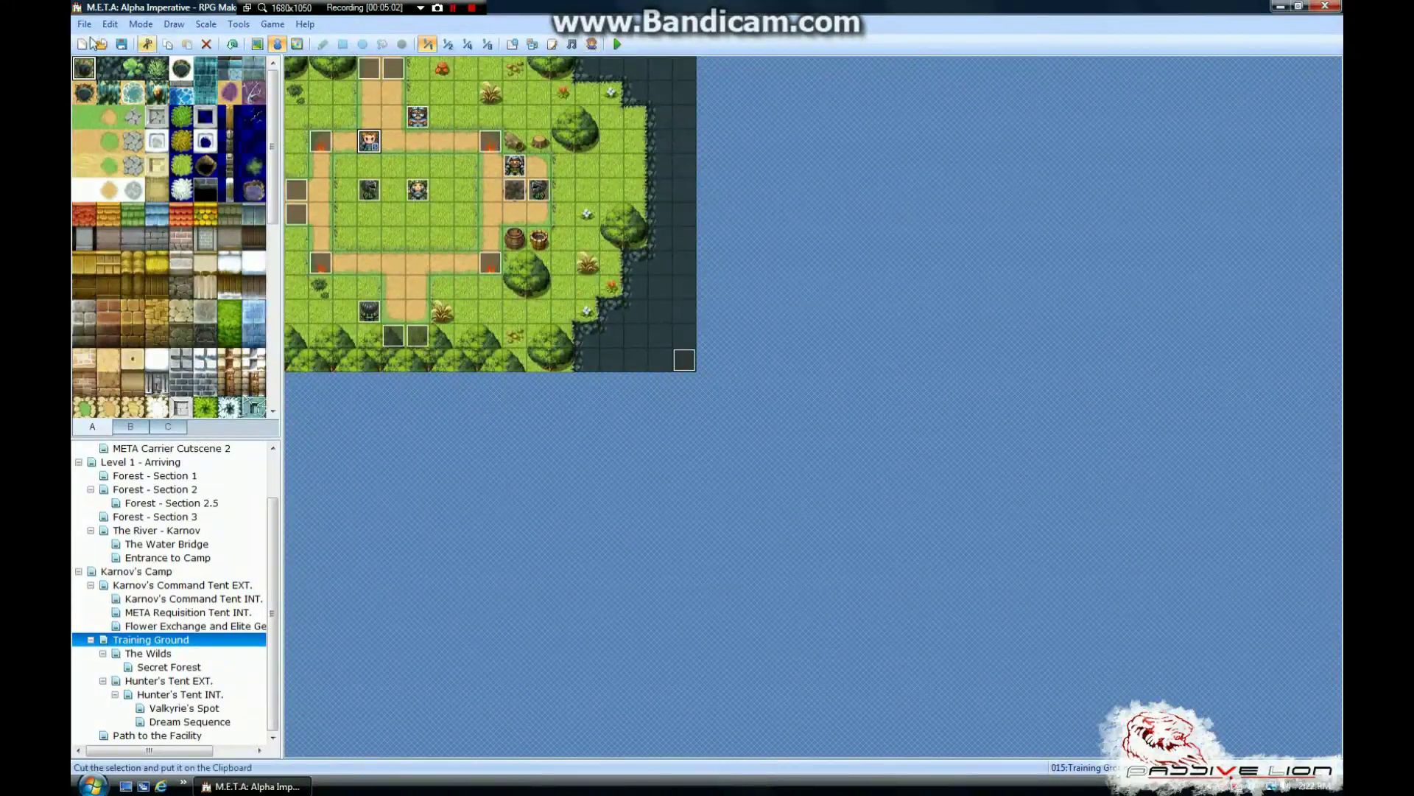
pyautogui.click(122, 45)
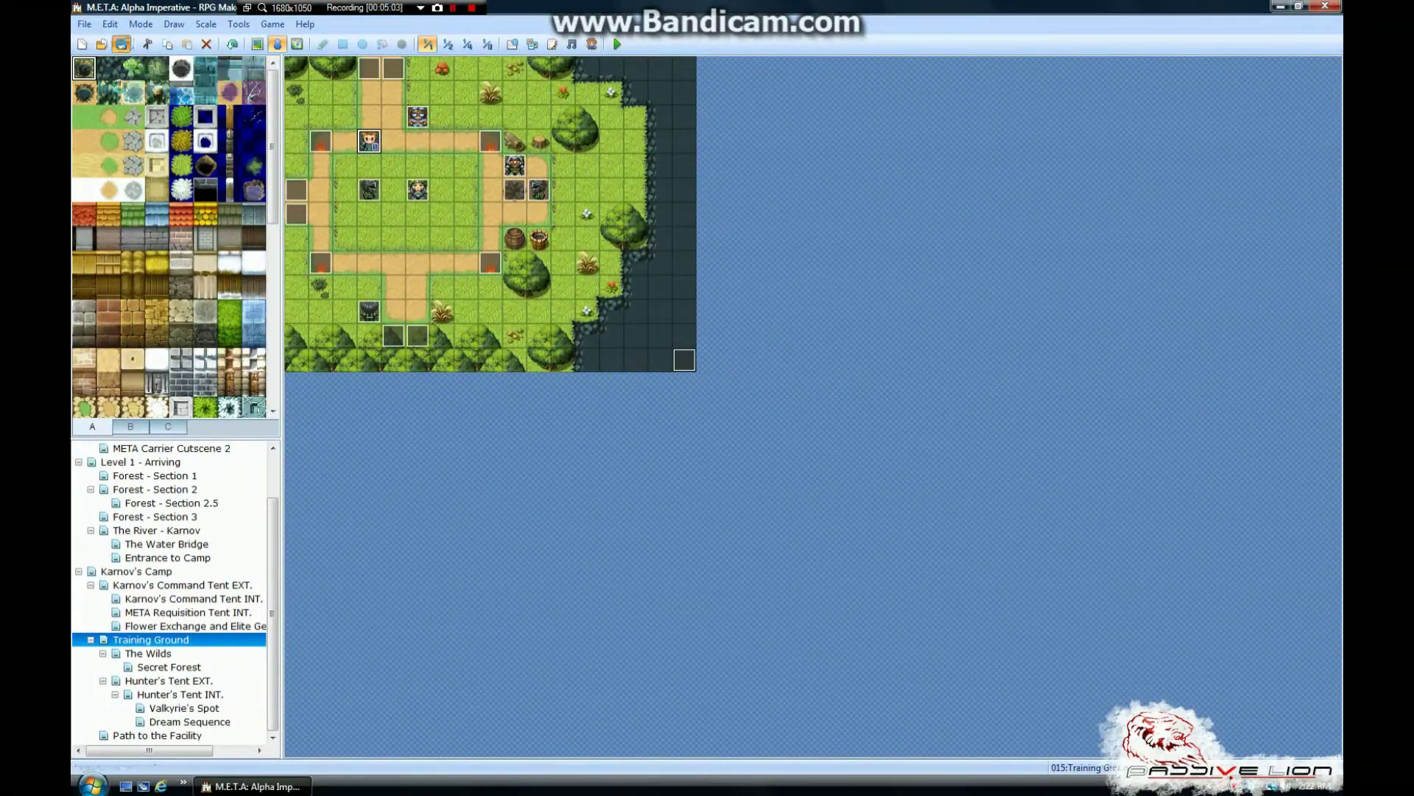
pyautogui.click(618, 44)
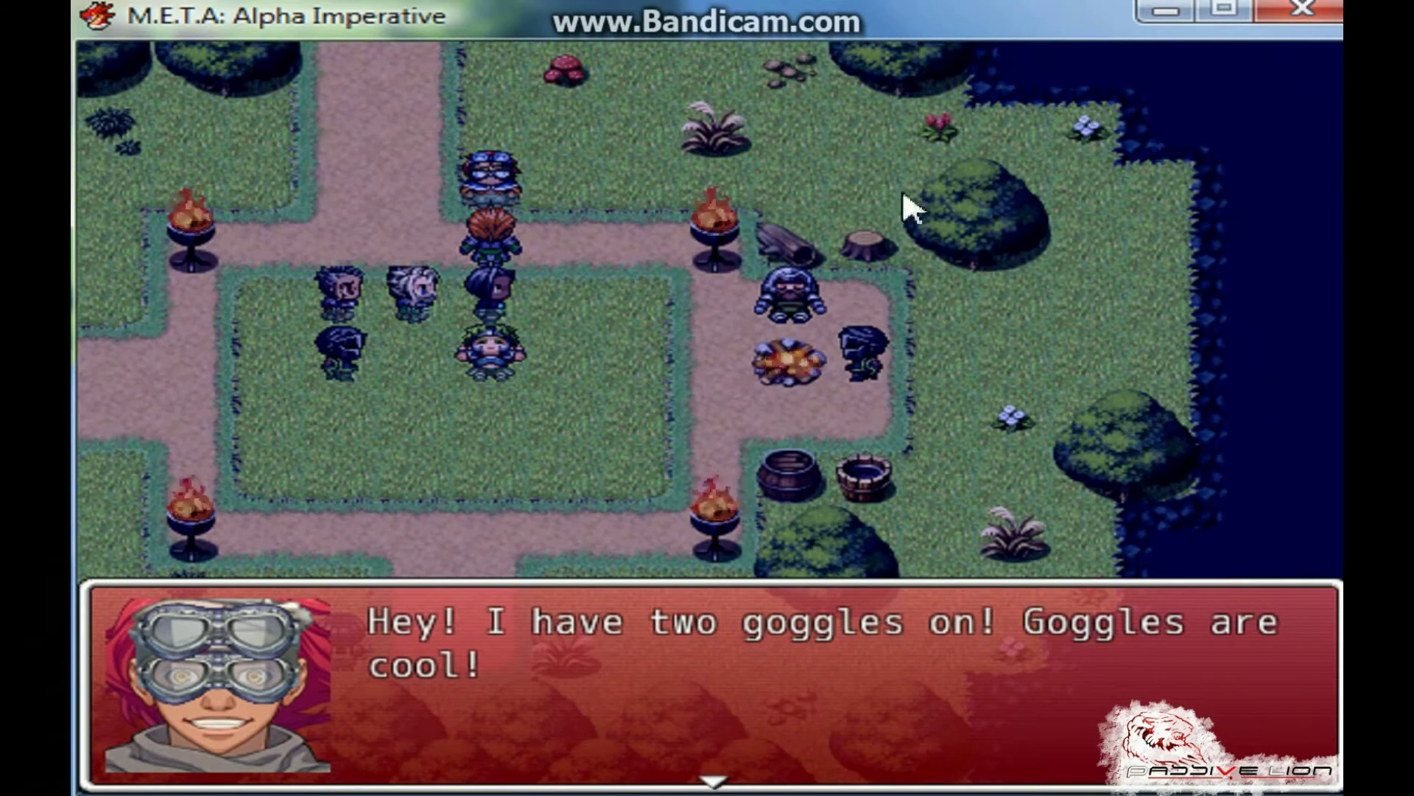
pyautogui.press('Return')
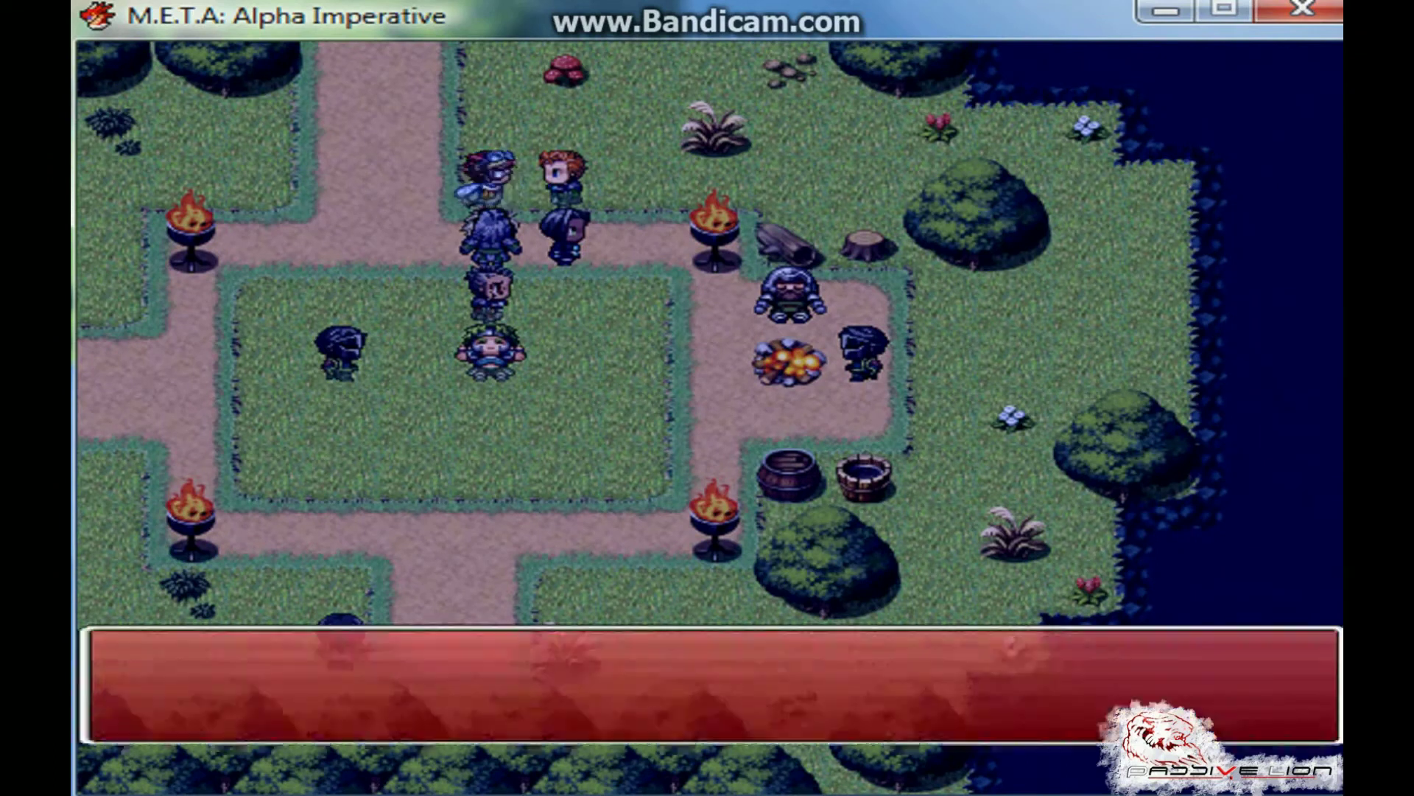
pyautogui.press('Return')
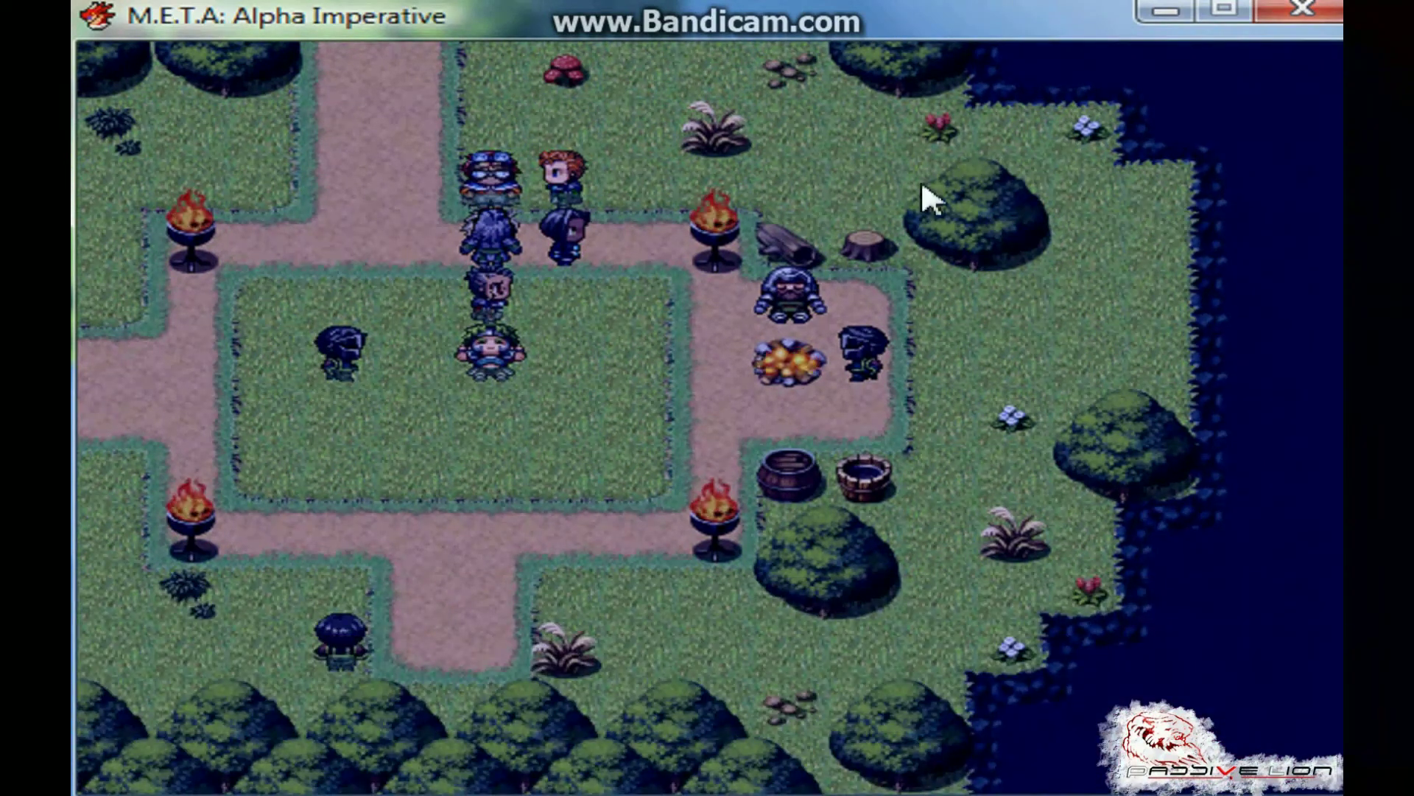
pyautogui.click(1303, 9)
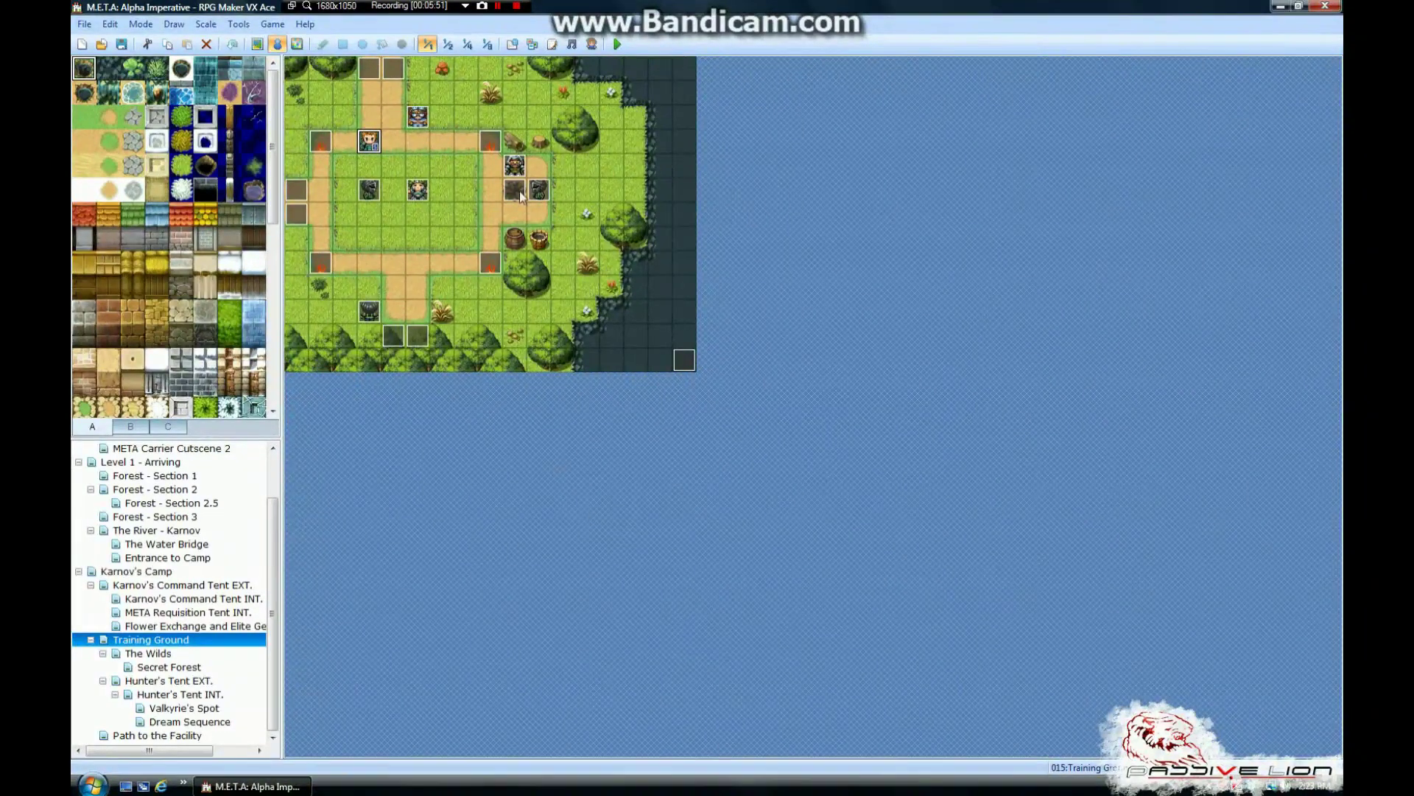
# Open the Resource Manager, move it higher, and show the Graphics/Faces folder listing.
pyautogui.click(537, 43)
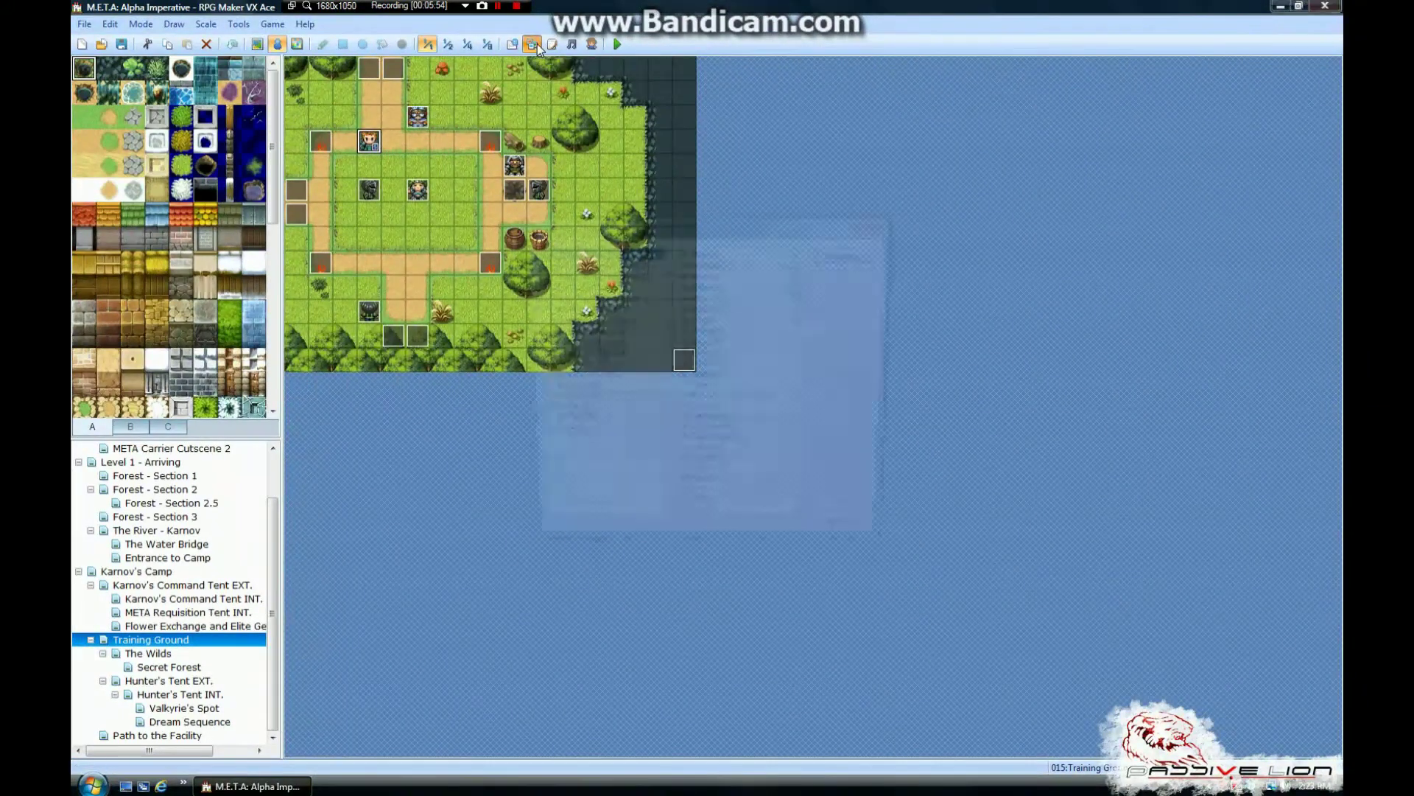
pyautogui.moveTo(624, 221); pyautogui.dragTo(623, 176)
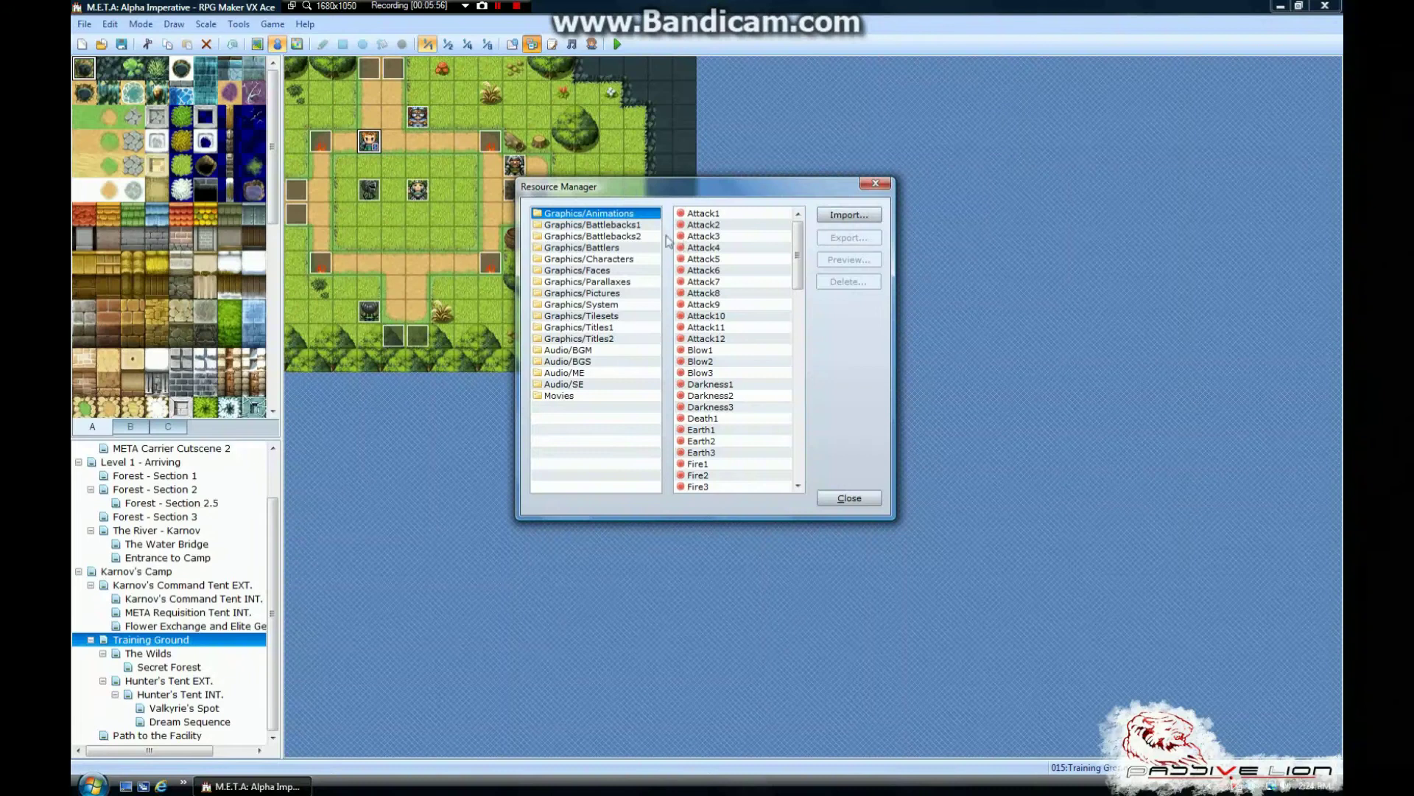
pyautogui.click(619, 270)
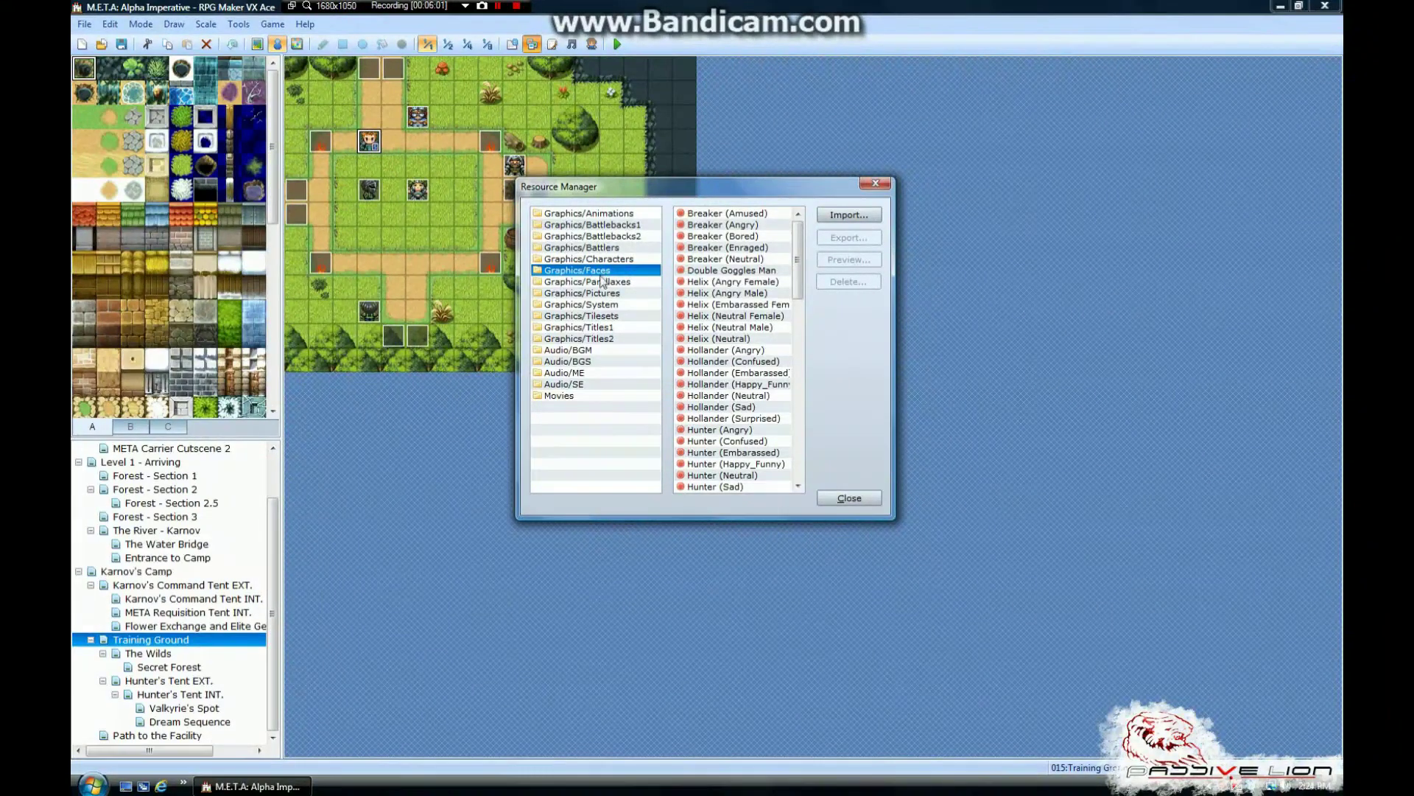
pyautogui.scroll(-5, 802, 295)
pyautogui.scroll(5, 800, 383)
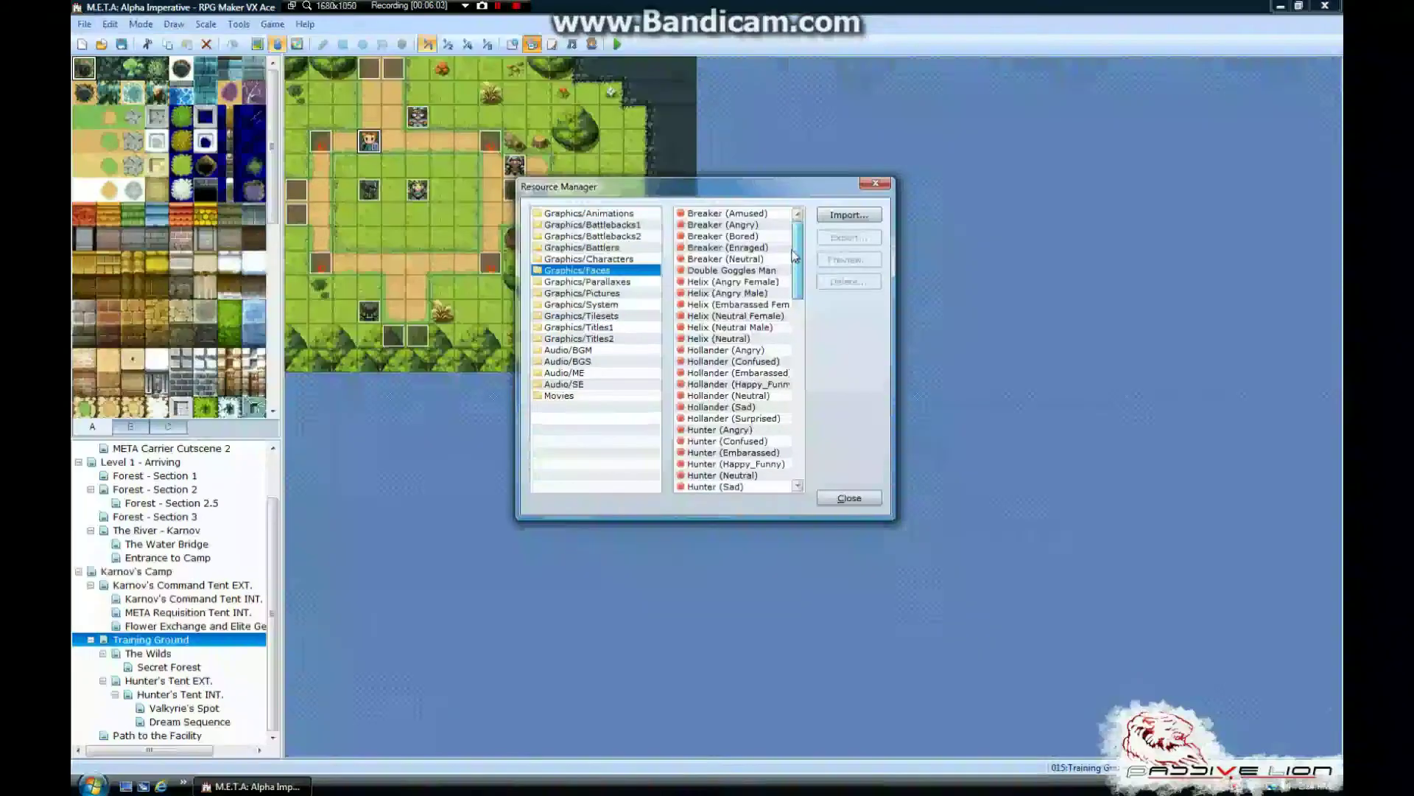
pyautogui.scroll(-3, 799, 250)
pyautogui.scroll(3, 799, 250)
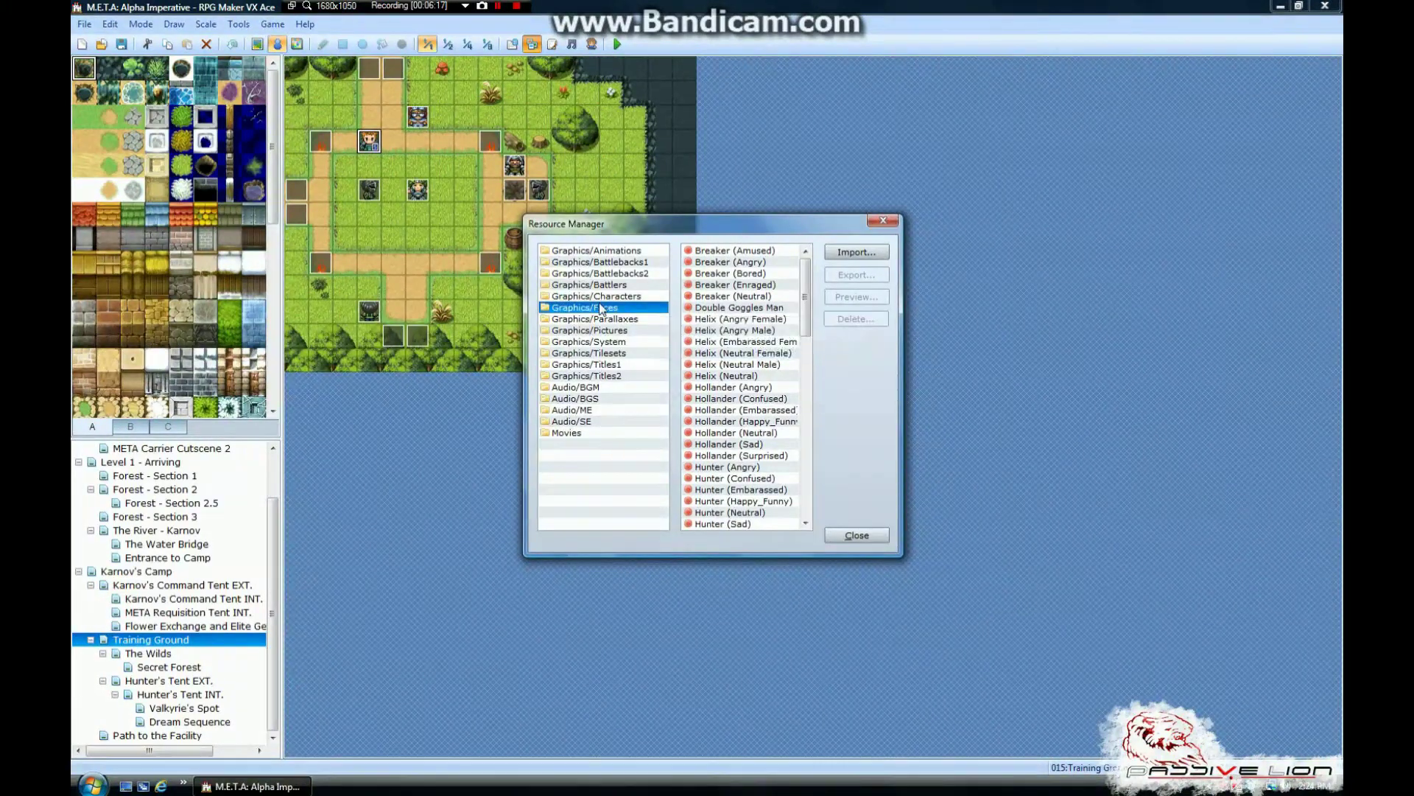
pyautogui.click(859, 254)
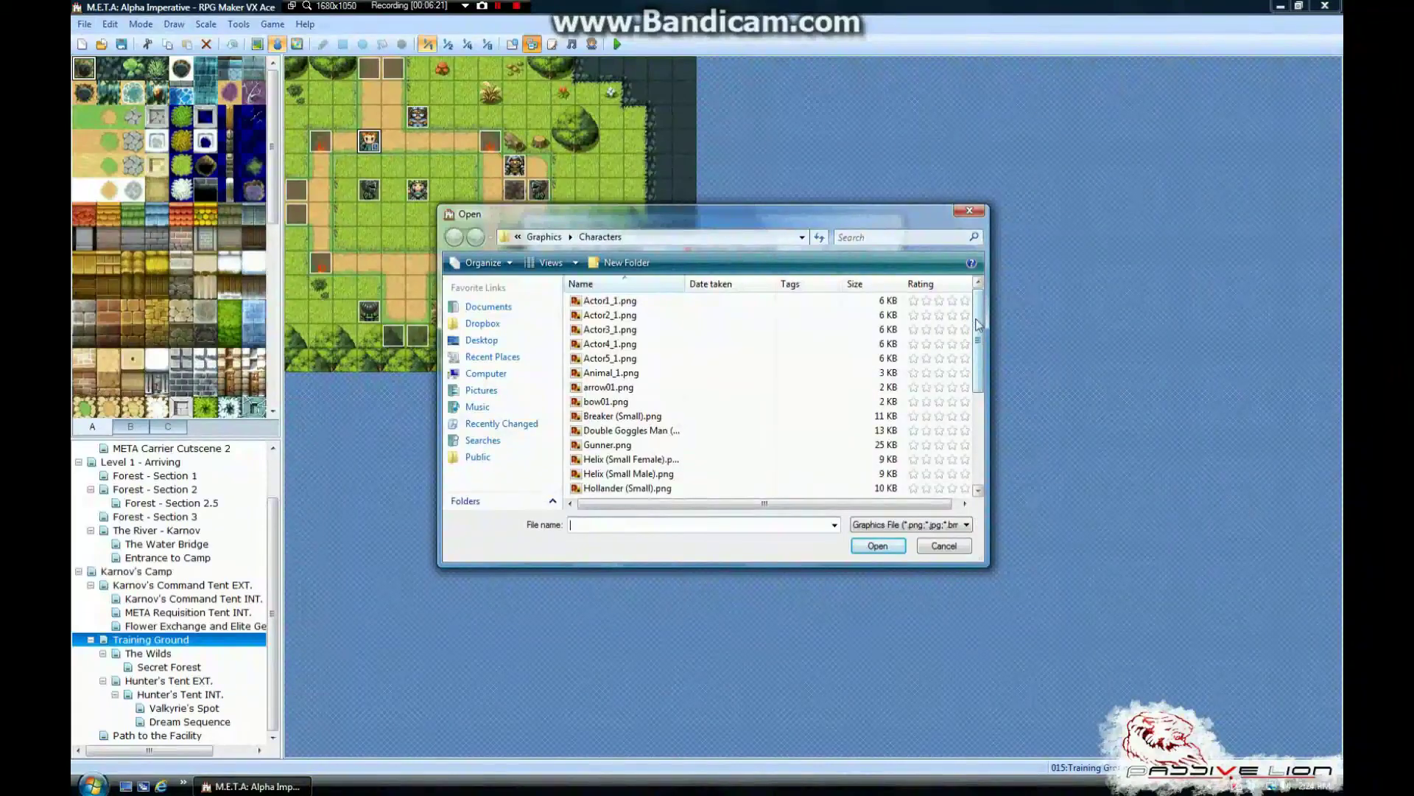
# Import all seven Preacher face images from Desktop > META Charactes FINAL > PEACHER into Graphics/Faces.
pyautogui.click(518, 241)
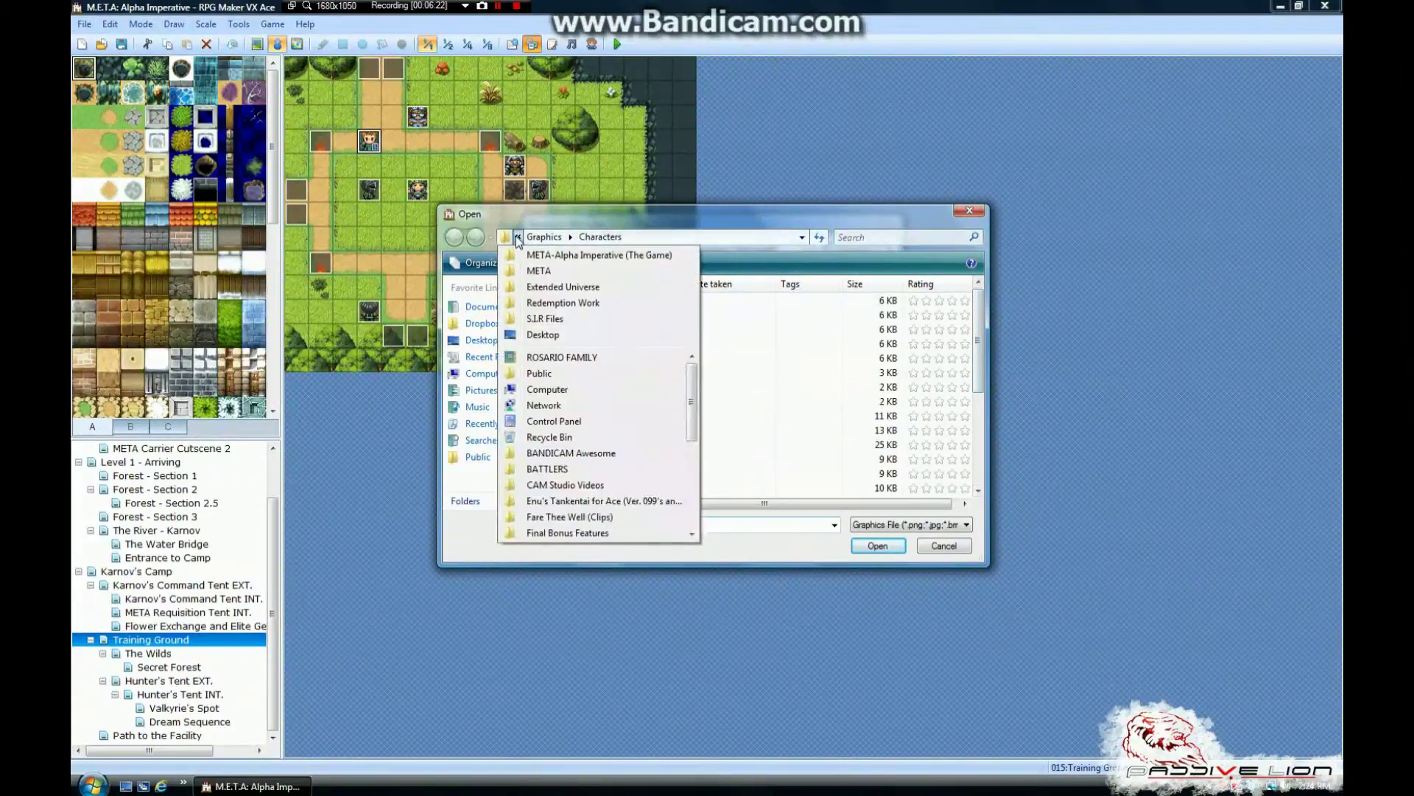
pyautogui.click(548, 346)
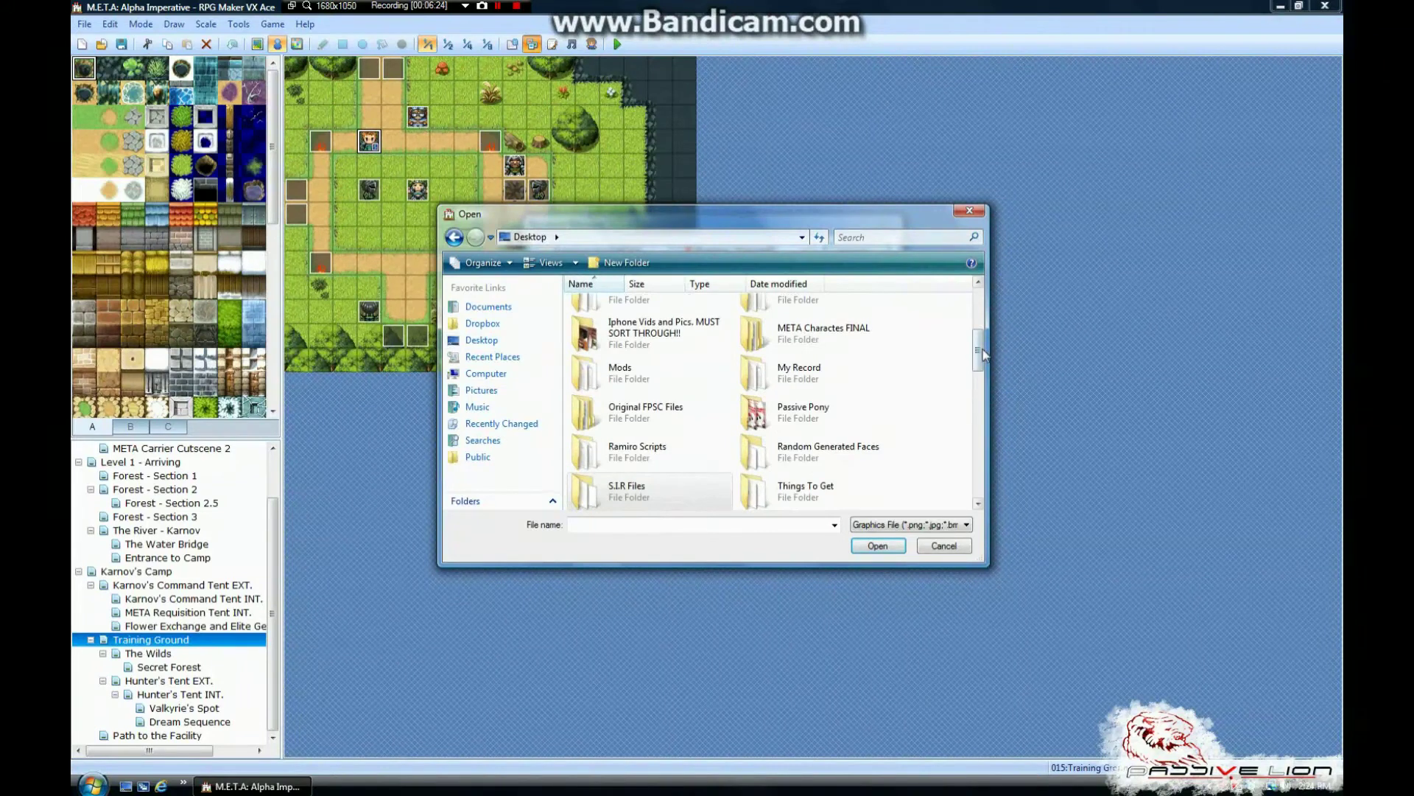
pyautogui.moveTo(983, 357)
pyautogui.mouseDown()
pyautogui.moveTo(985, 390)
pyautogui.moveTo(991, 303)
pyautogui.moveTo(986, 352)
pyautogui.mouseUp()
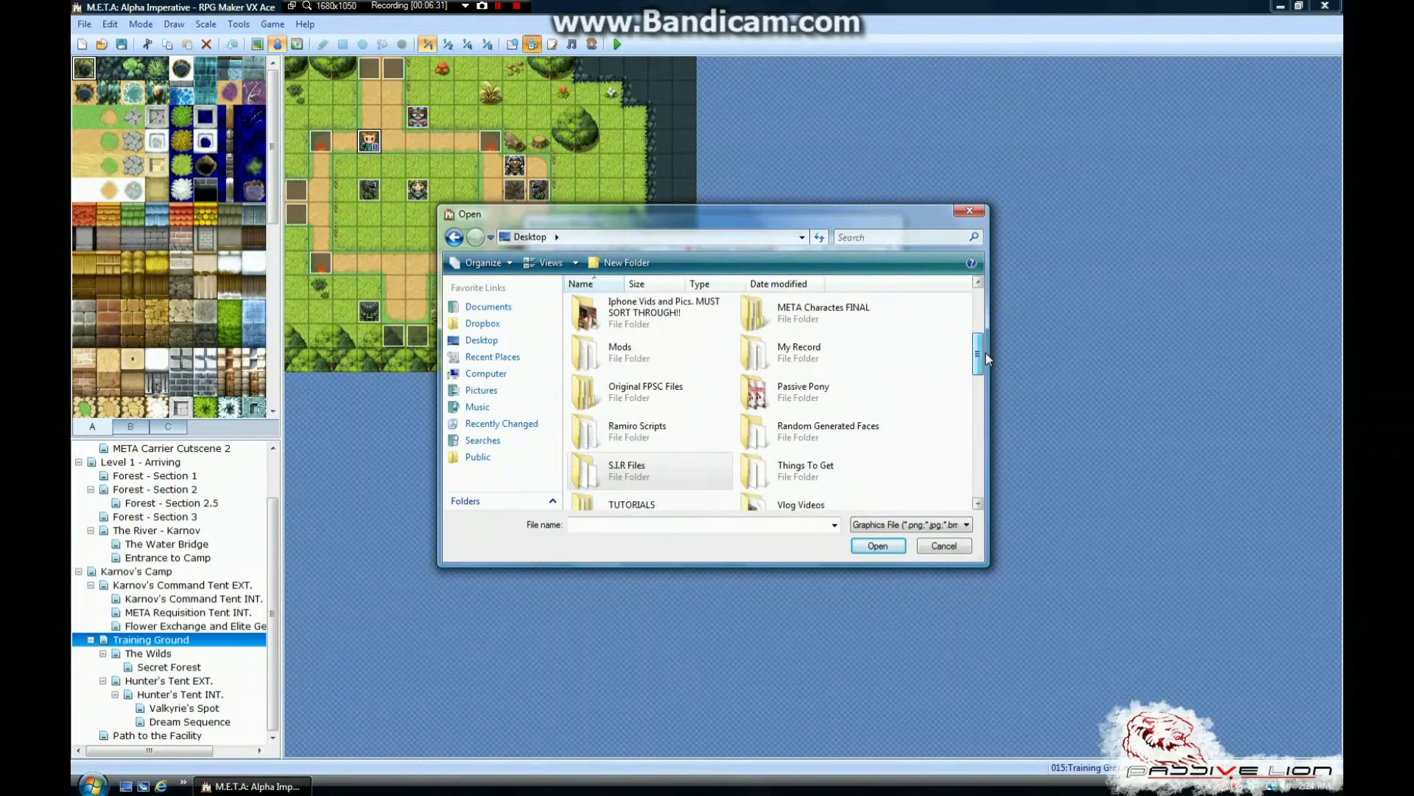
pyautogui.doubleClick(797, 315)
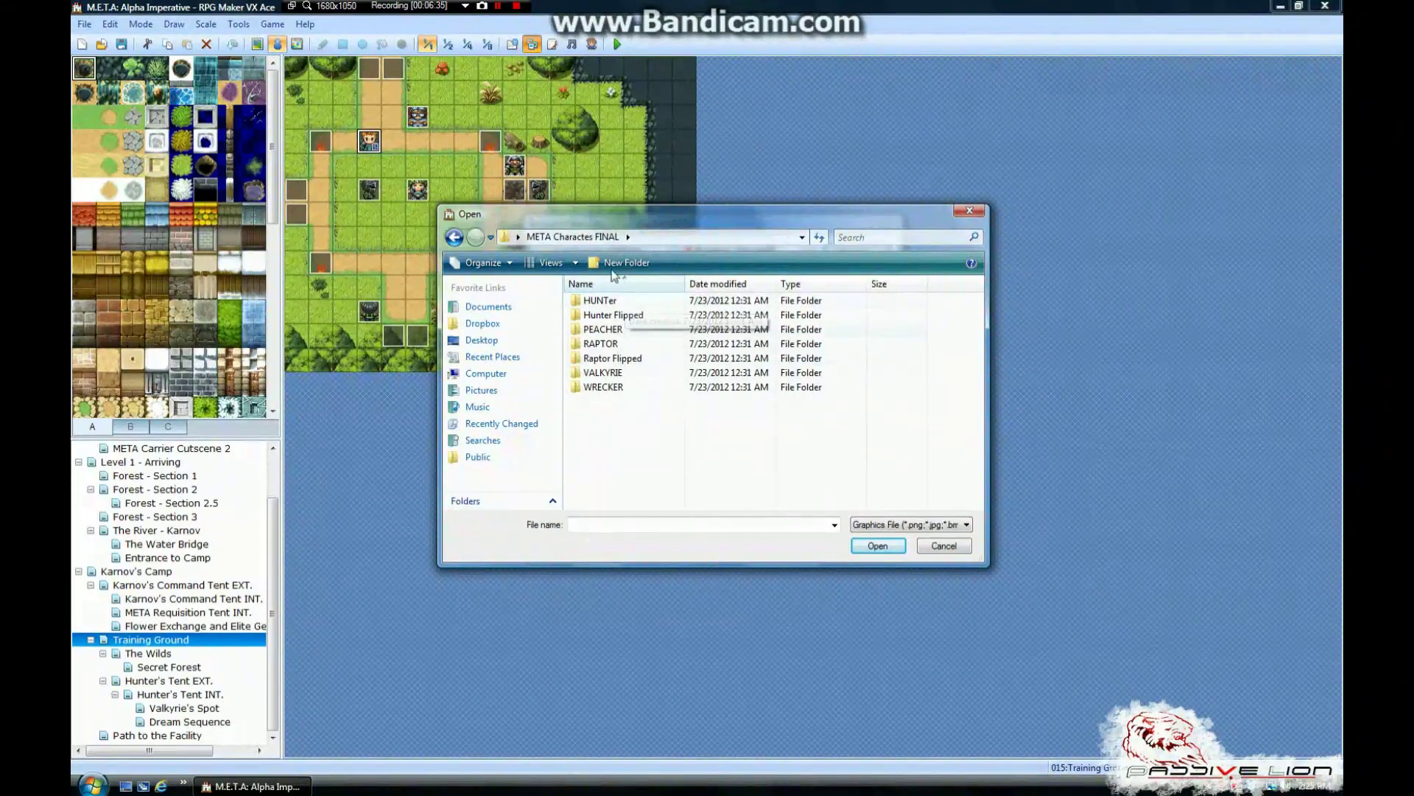
pyautogui.moveTo(635, 213); pyautogui.dragTo(693, 215)
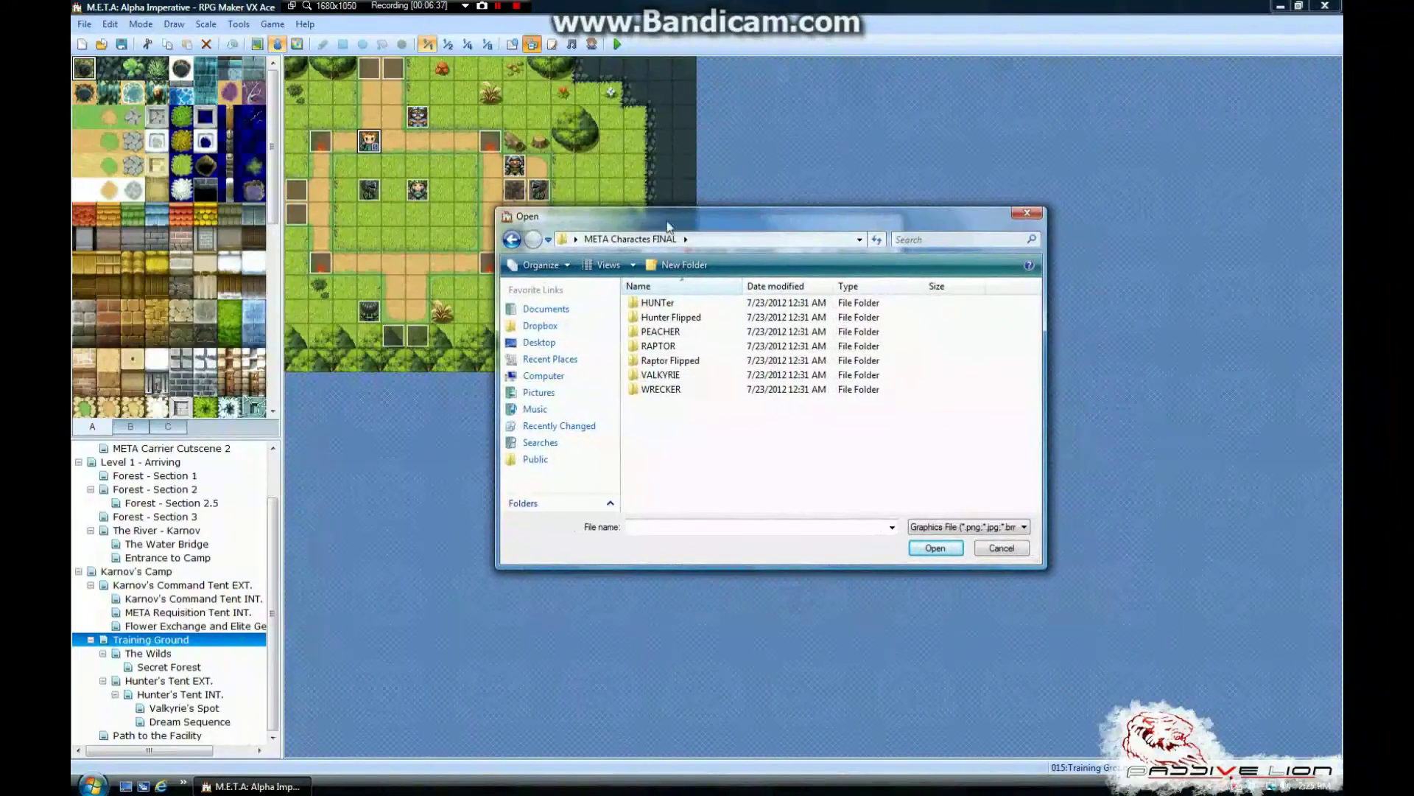
pyautogui.doubleClick(692, 337)
pyautogui.click(686, 368)
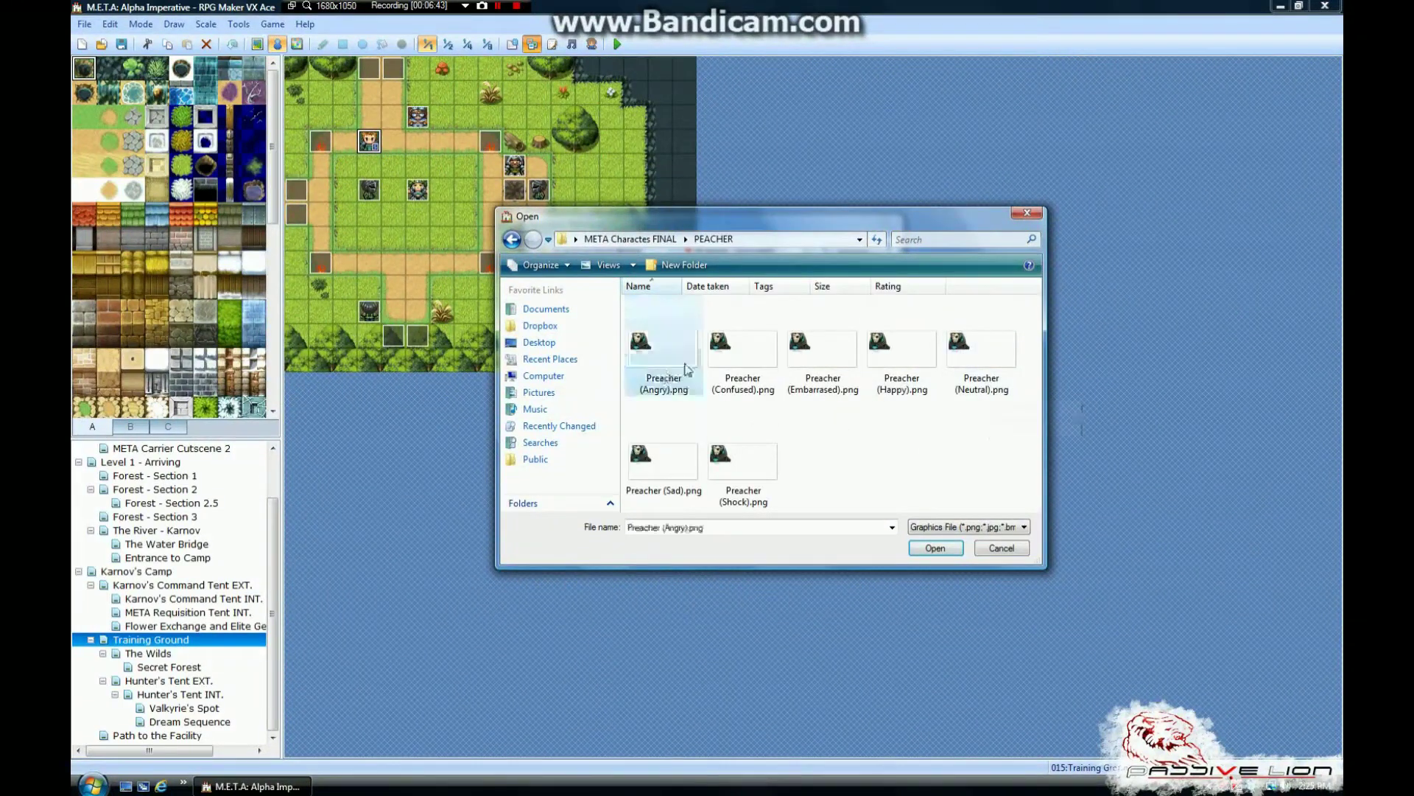
pyautogui.keyDown('shift'); pyautogui.click(770, 470); pyautogui.keyUp('shift')
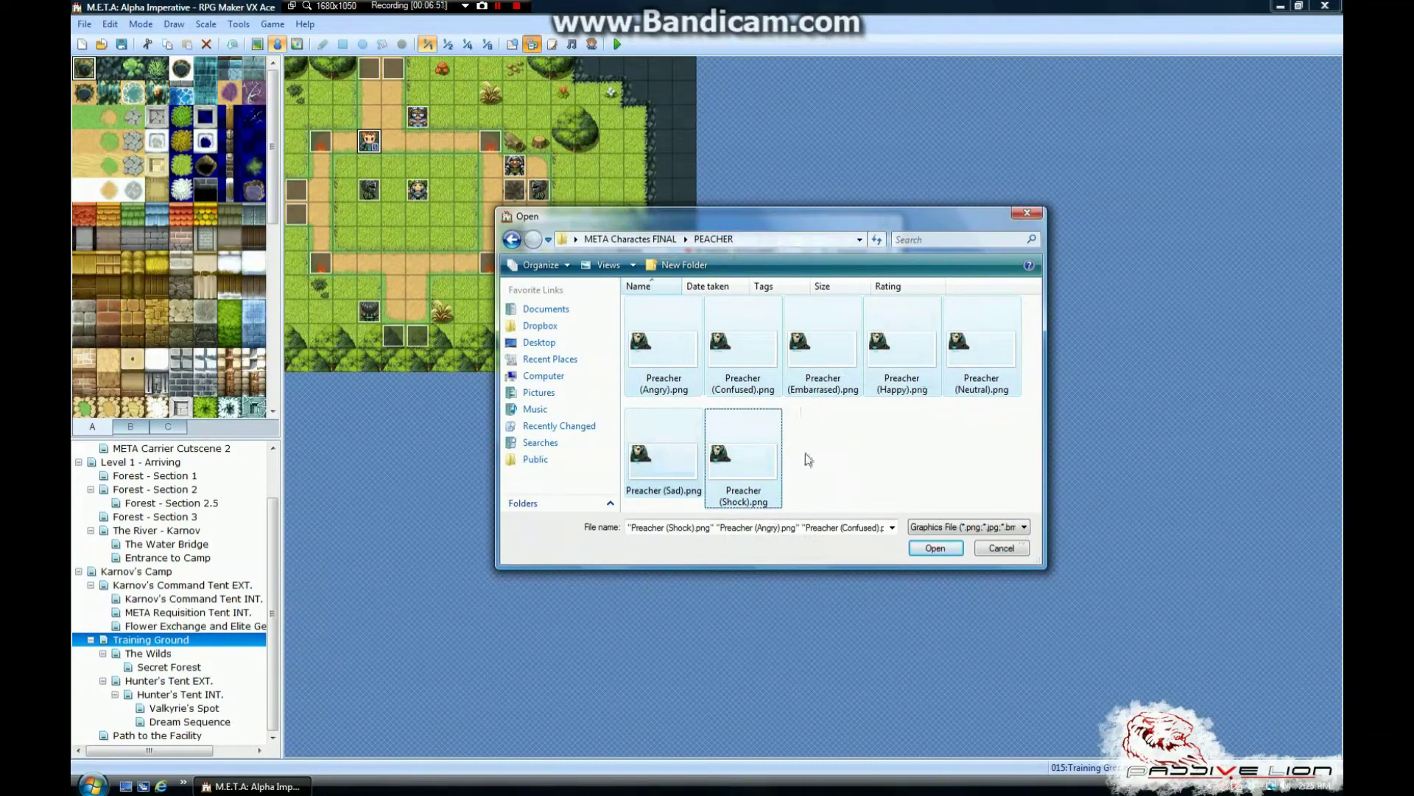
pyautogui.click(934, 548)
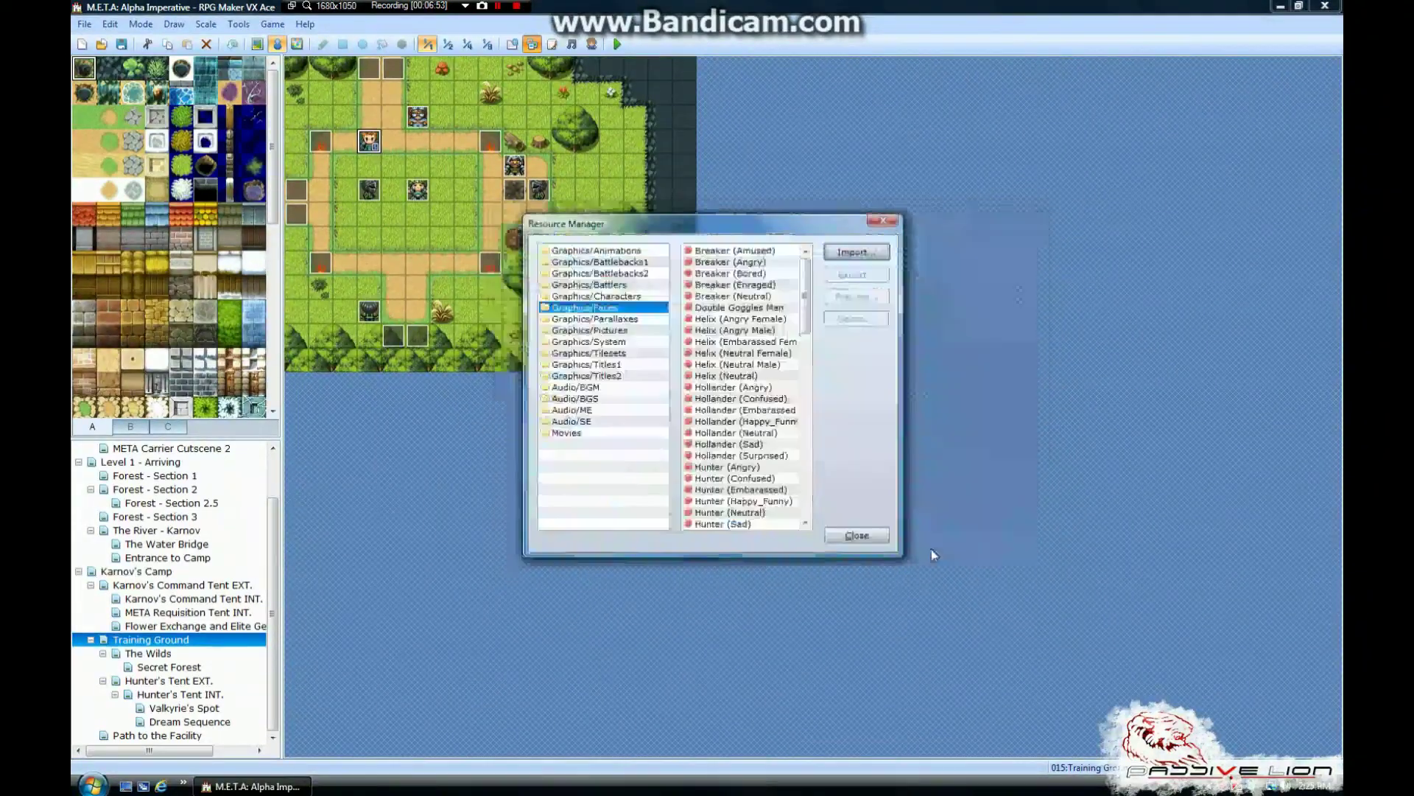
pyautogui.moveTo(806, 306); pyautogui.dragTo(816, 388)
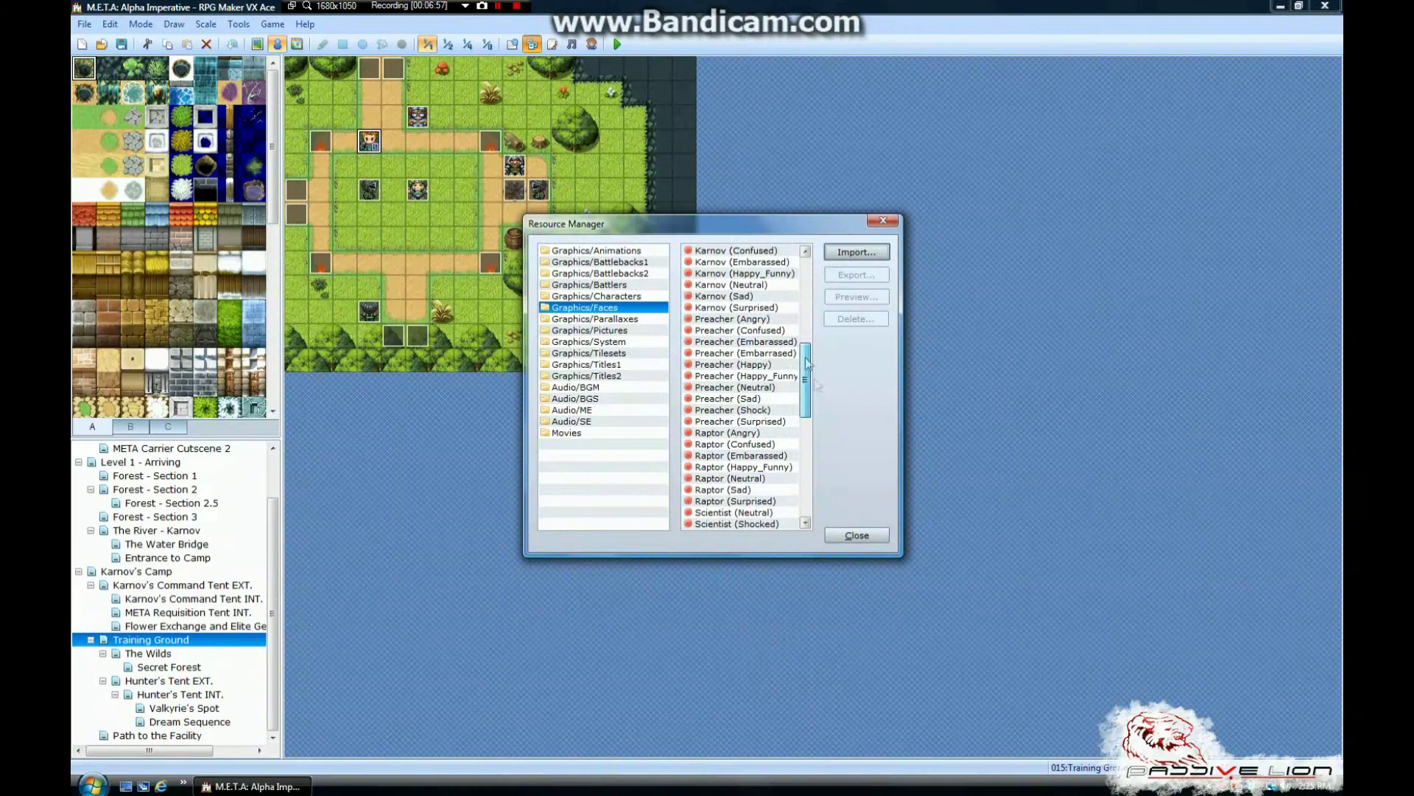
pyautogui.click(752, 319)
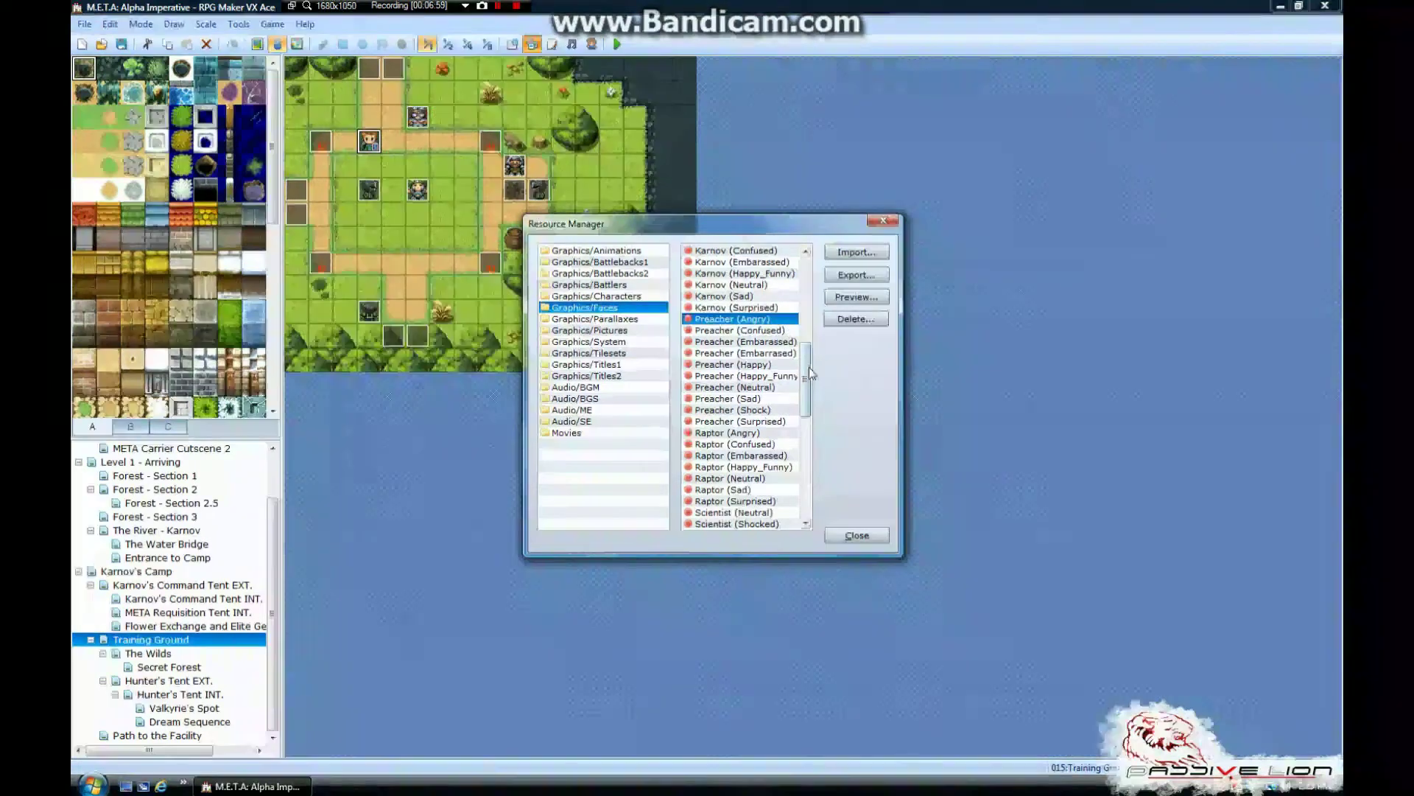
pyautogui.keyDown('shift'); pyautogui.click(769, 421); pyautogui.keyUp('shift')
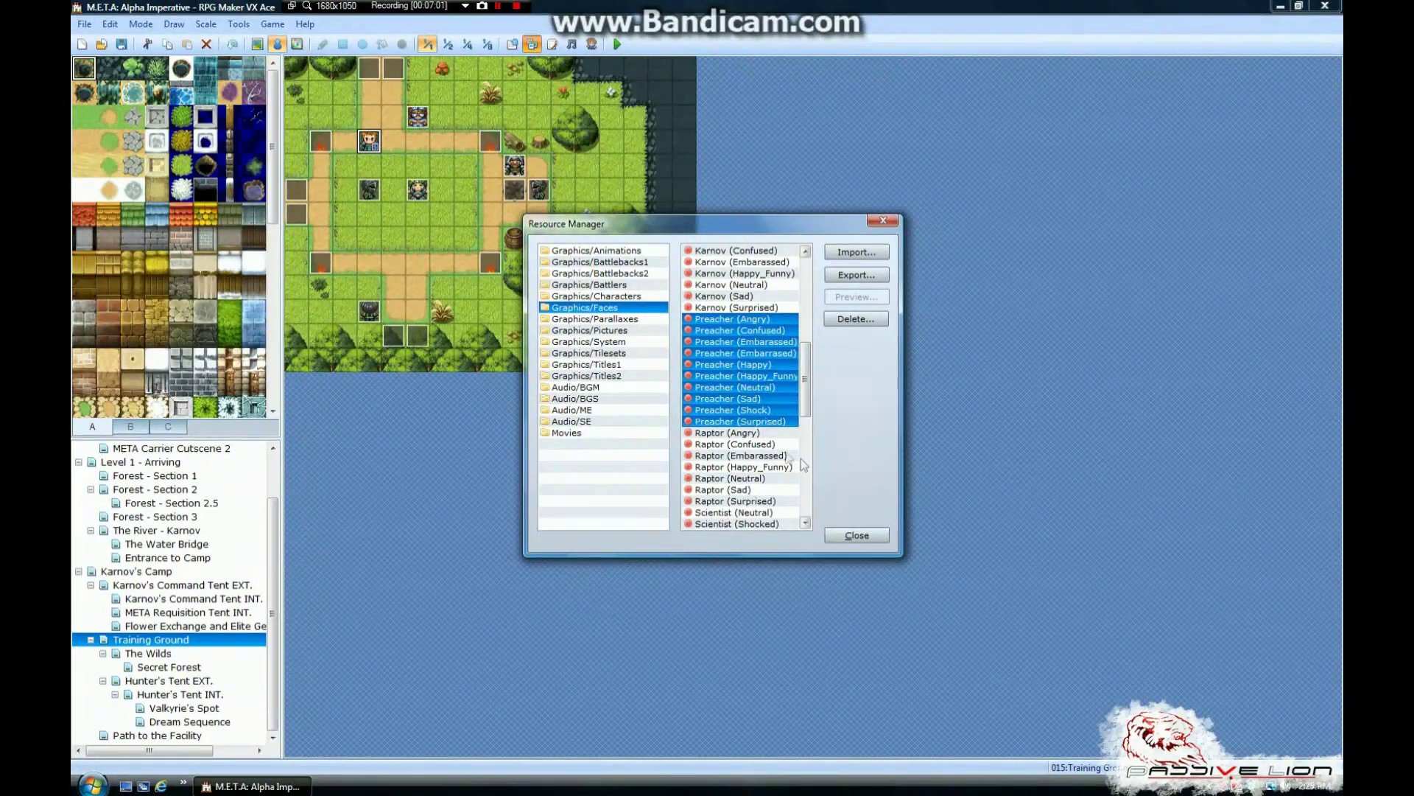
pyautogui.click(754, 325)
pyautogui.moveTo(807, 383); pyautogui.dragTo(811, 284)
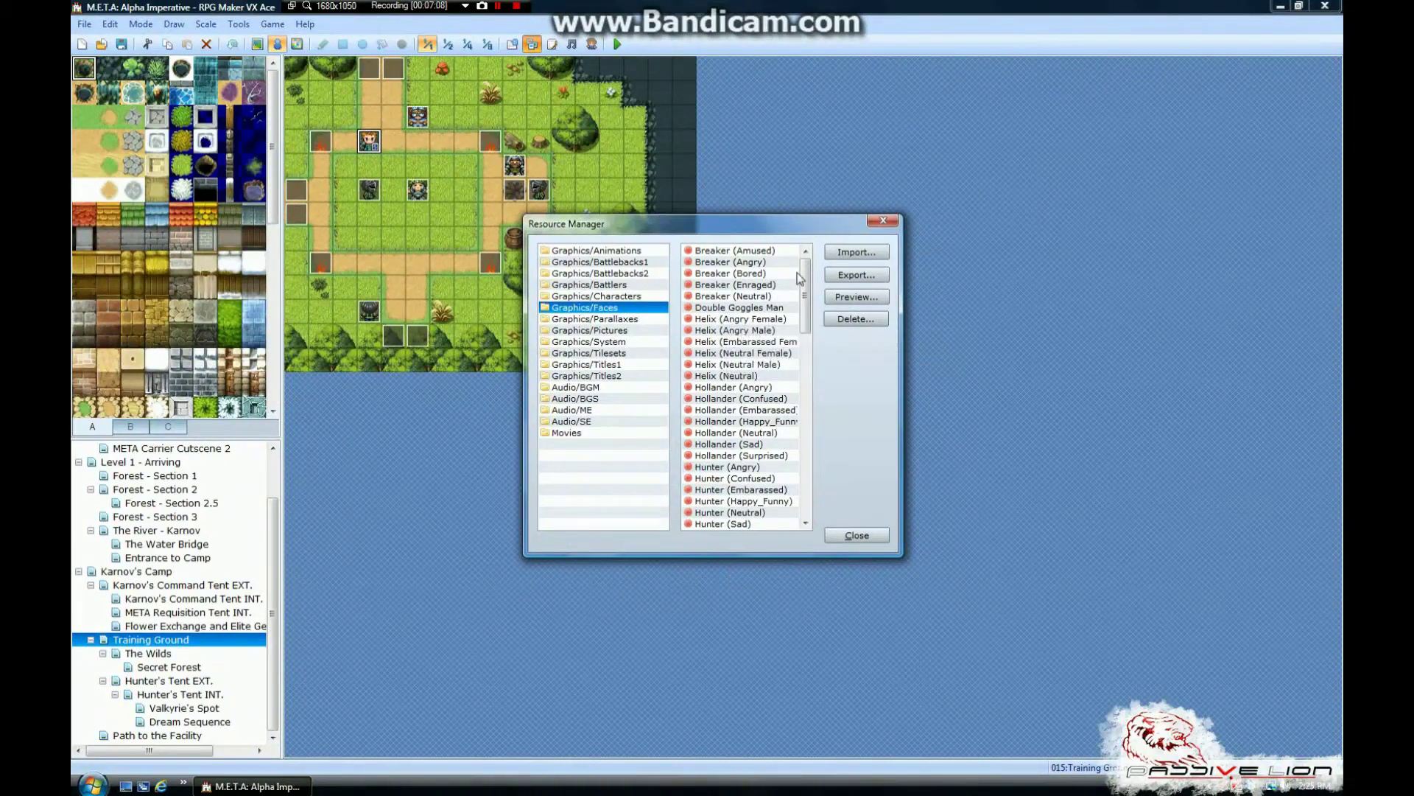
pyautogui.moveTo(810, 292); pyautogui.dragTo(813, 354)
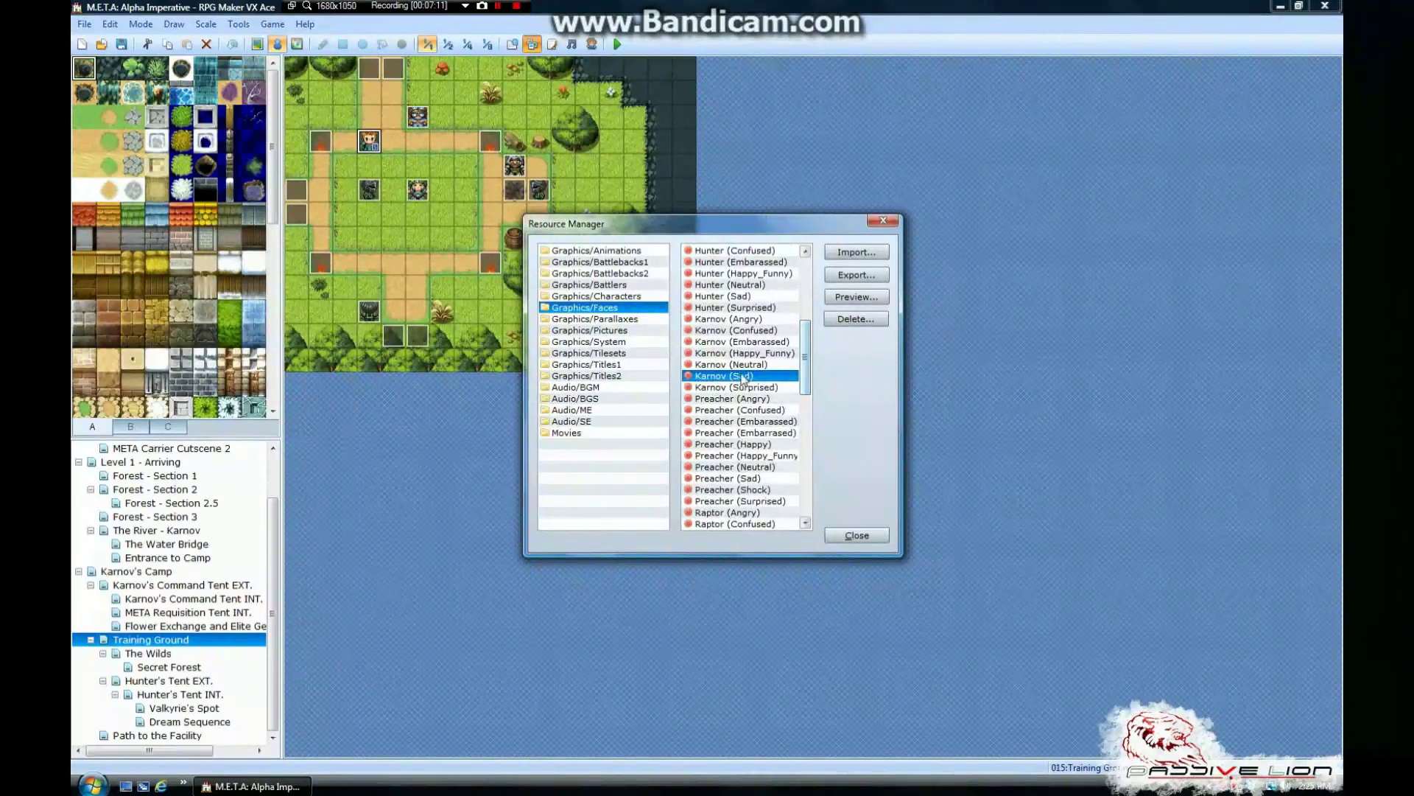
pyautogui.click(761, 410)
pyautogui.click(856, 296)
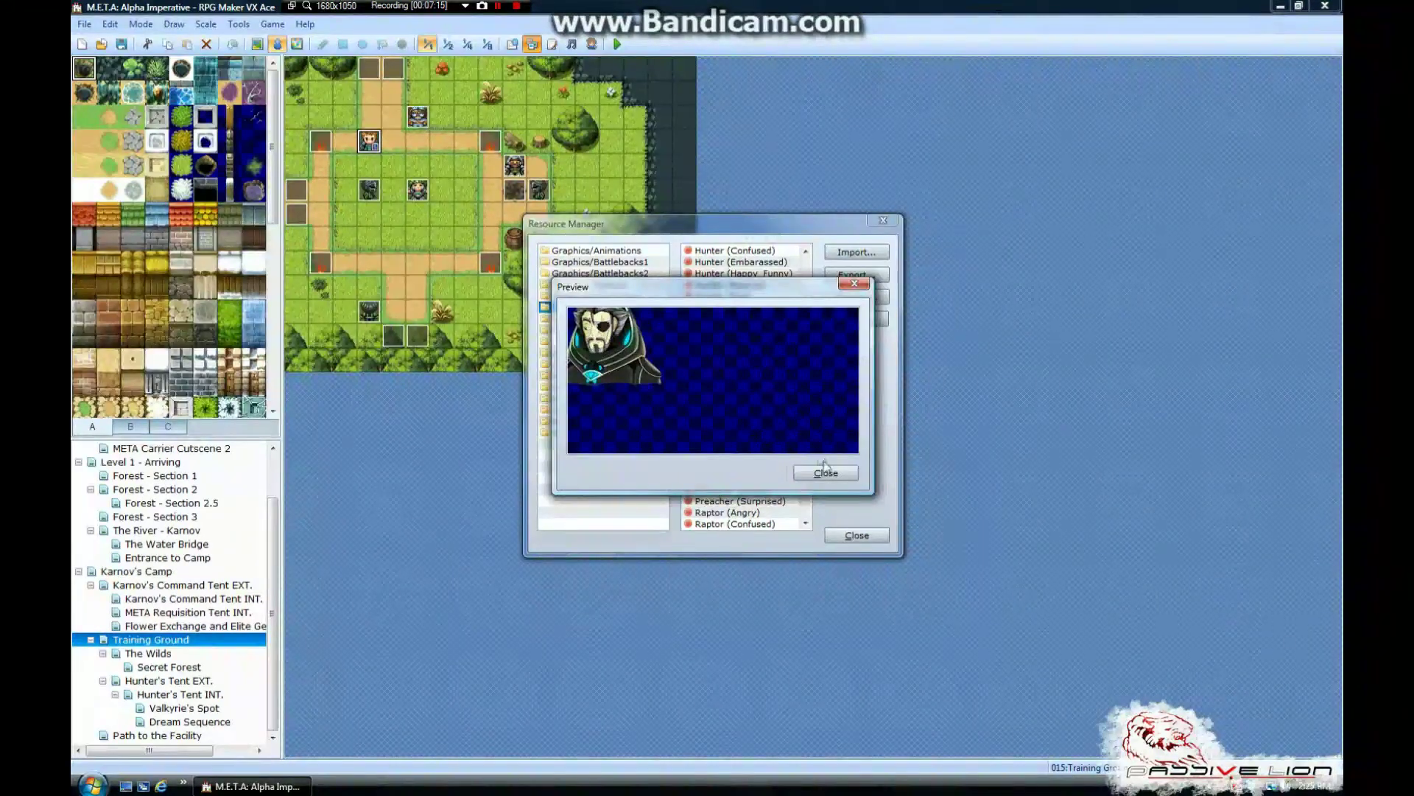
pyautogui.click(825, 472)
pyautogui.click(727, 402)
pyautogui.click(857, 297)
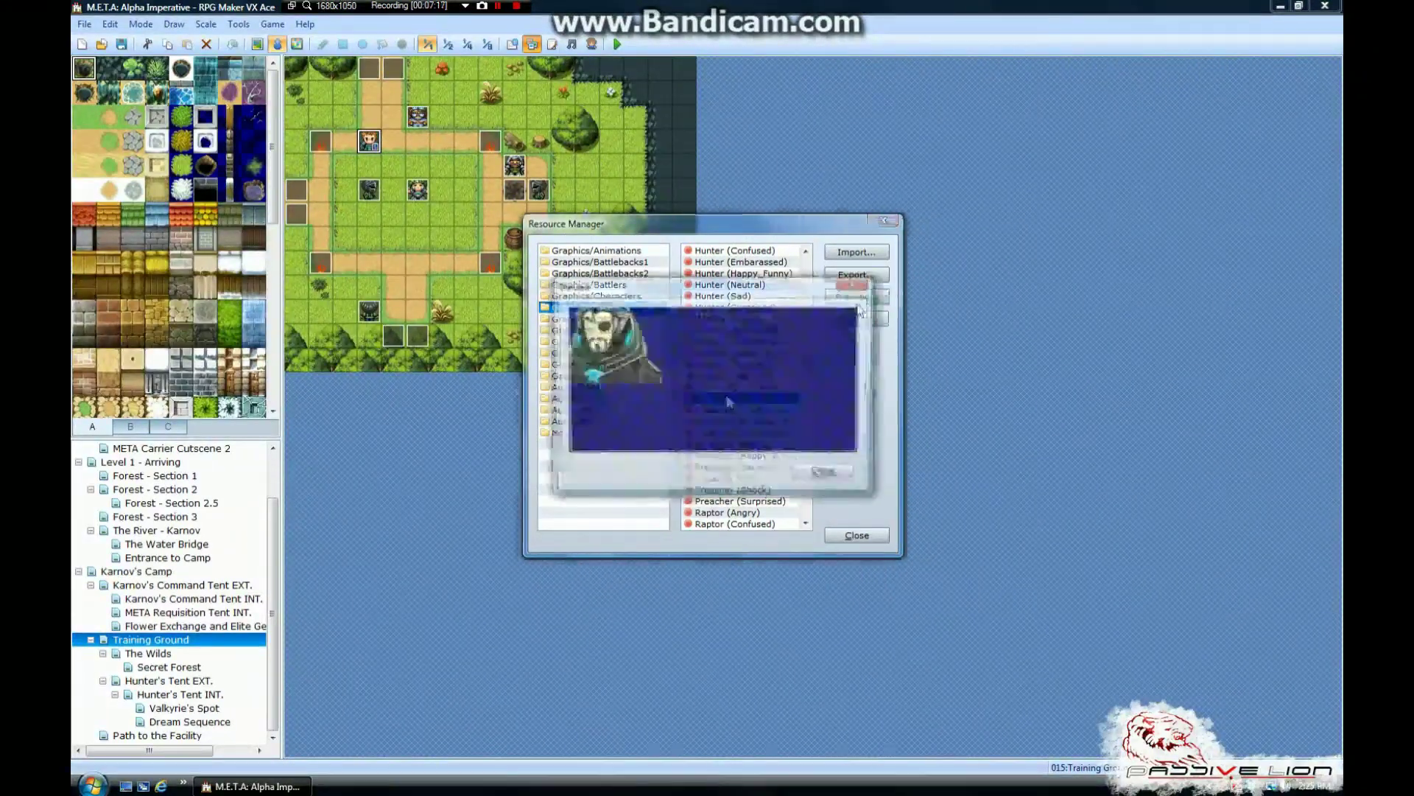
pyautogui.click(823, 472)
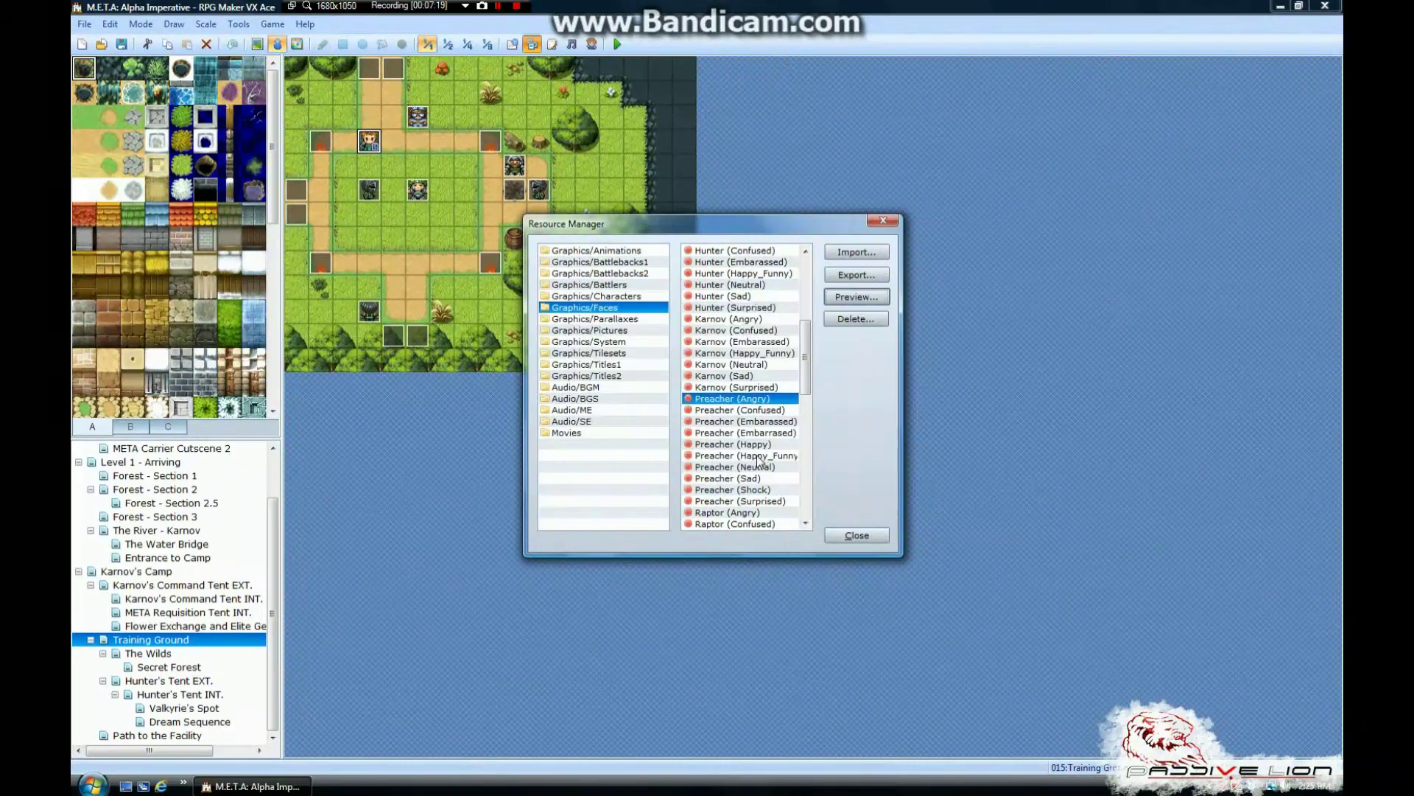
pyautogui.click(757, 446)
pyautogui.click(857, 297)
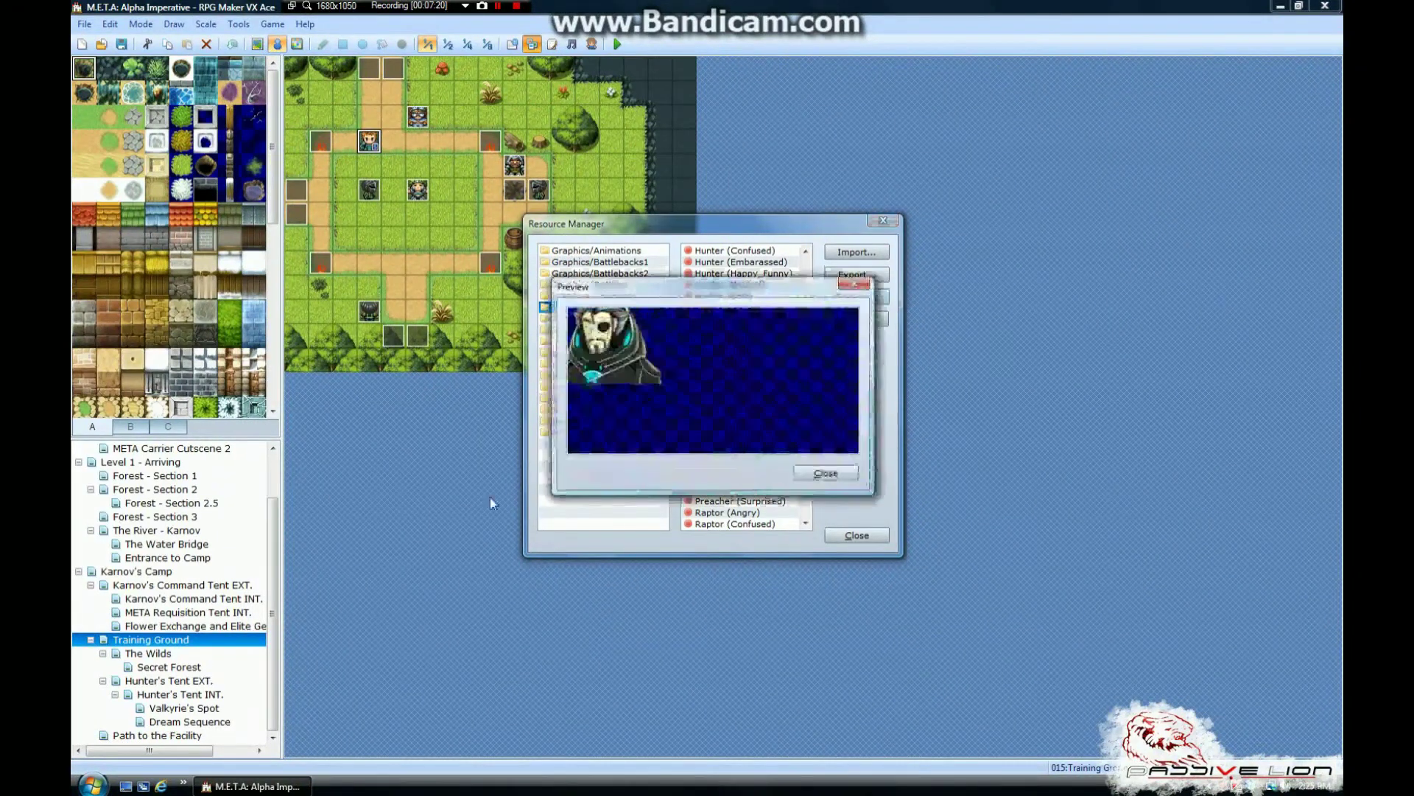
pyautogui.click(825, 472)
pyautogui.scroll(7, 805, 363)
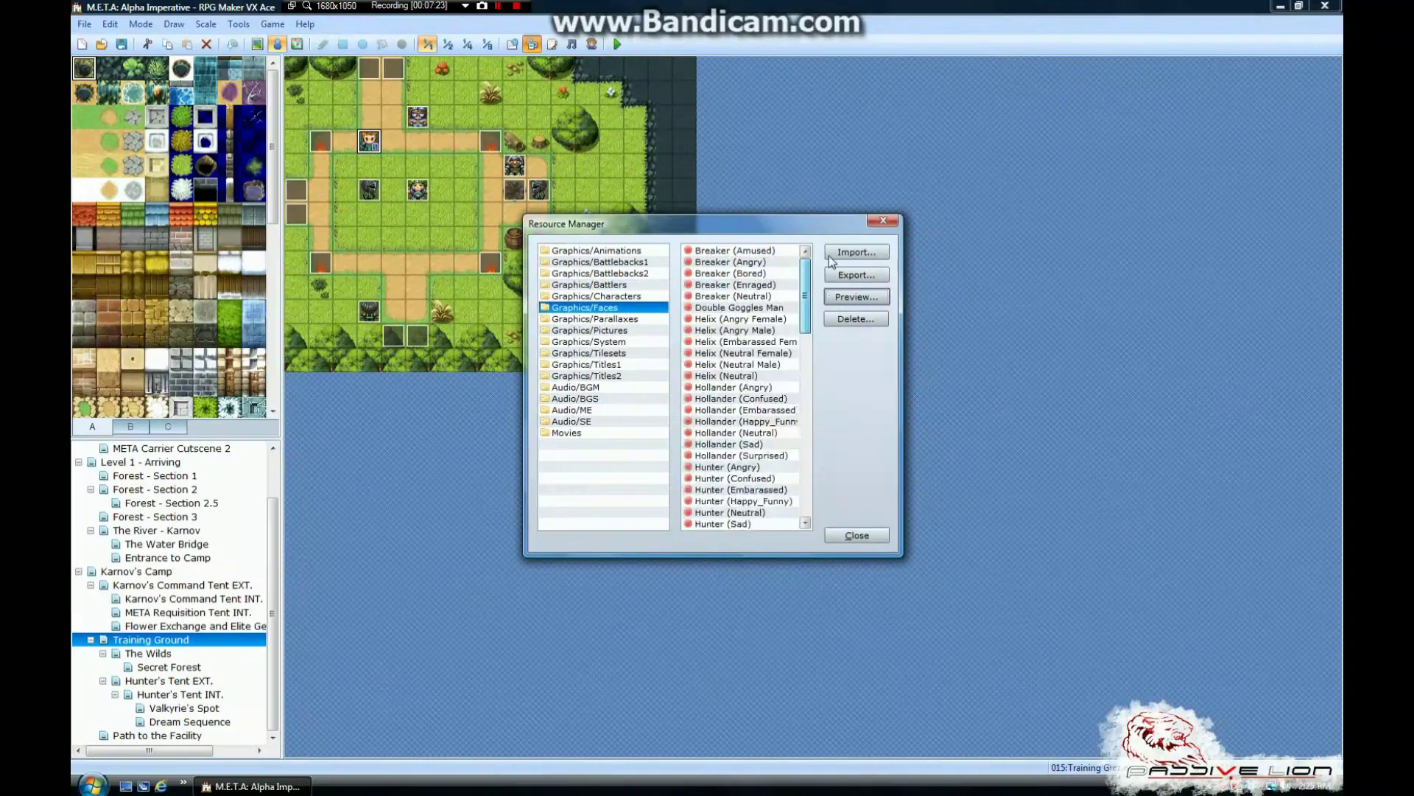
pyautogui.click(623, 296)
# Preview the Double Goggles Man sprite sheet in Graphics/Characters, then close the preview.
pyautogui.scroll(-5, 816, 298)
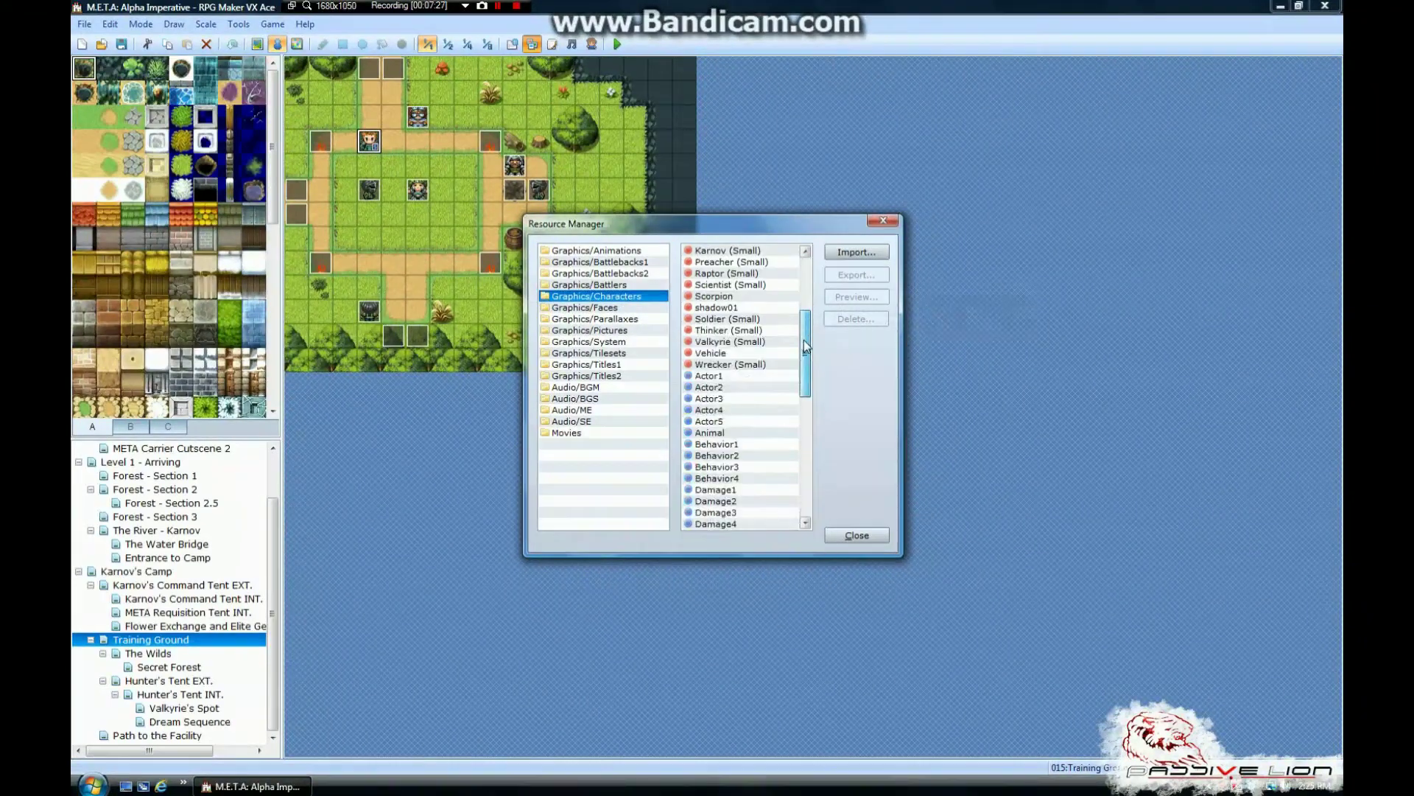
pyautogui.scroll(5, 817, 261)
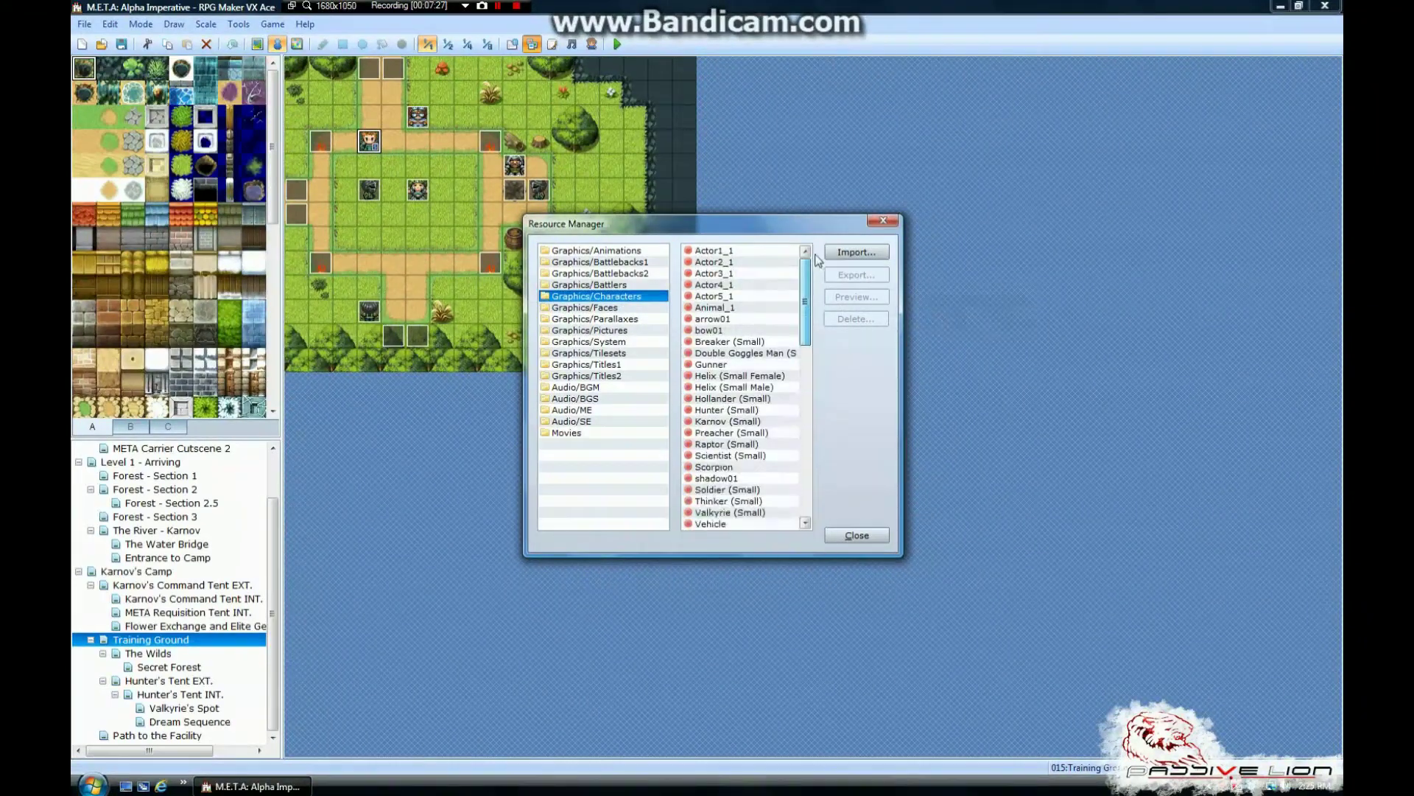
pyautogui.click(713, 354)
pyautogui.click(856, 297)
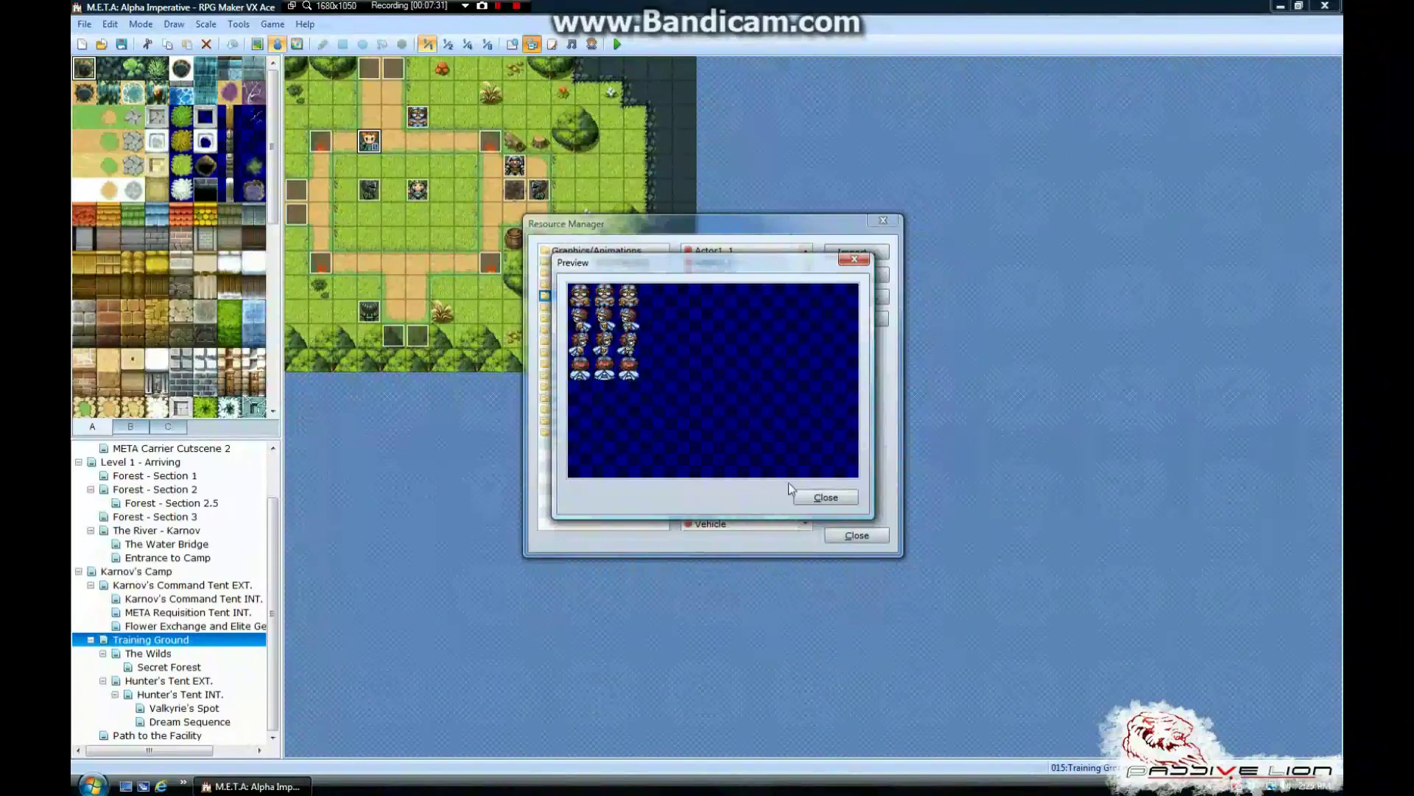
pyautogui.click(818, 497)
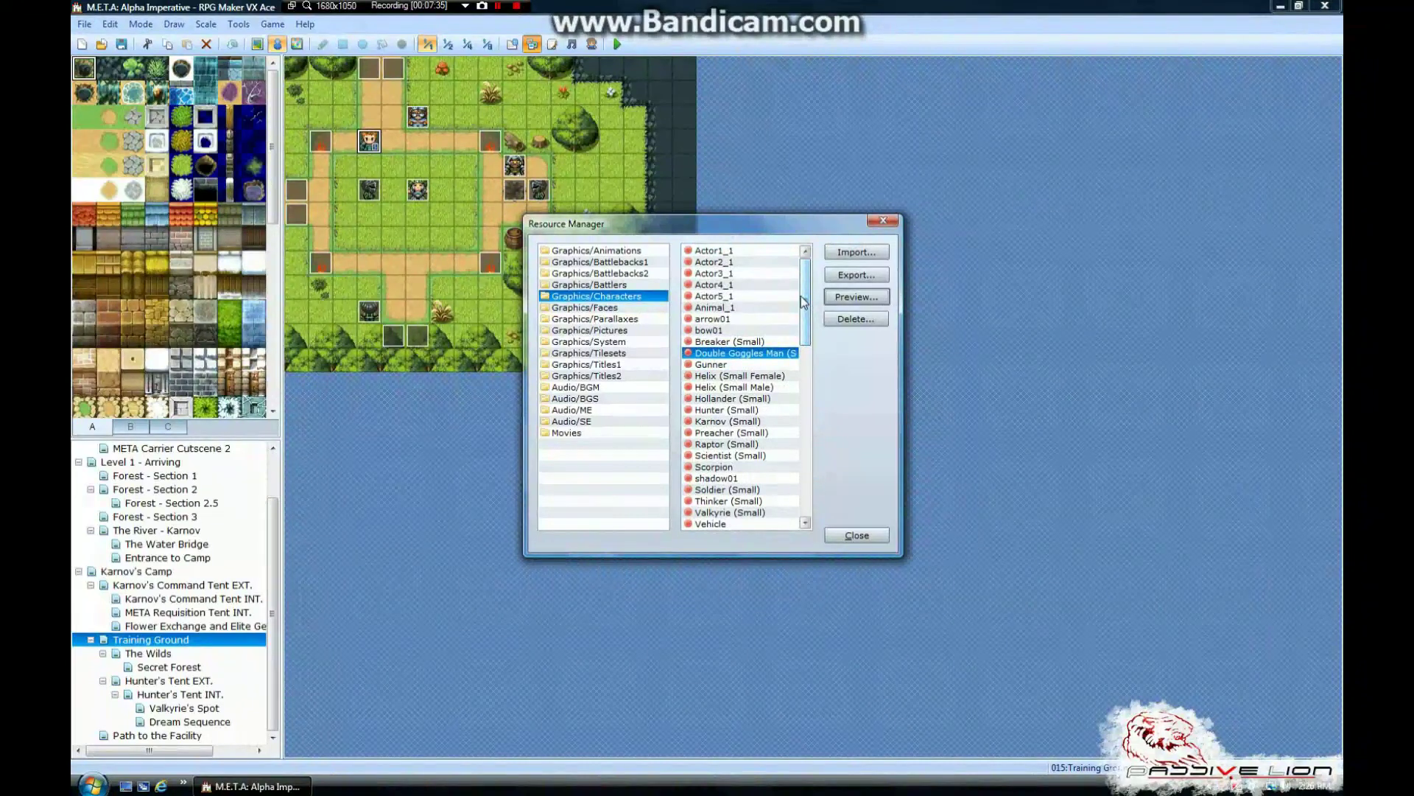
pyautogui.click(607, 307)
pyautogui.click(604, 296)
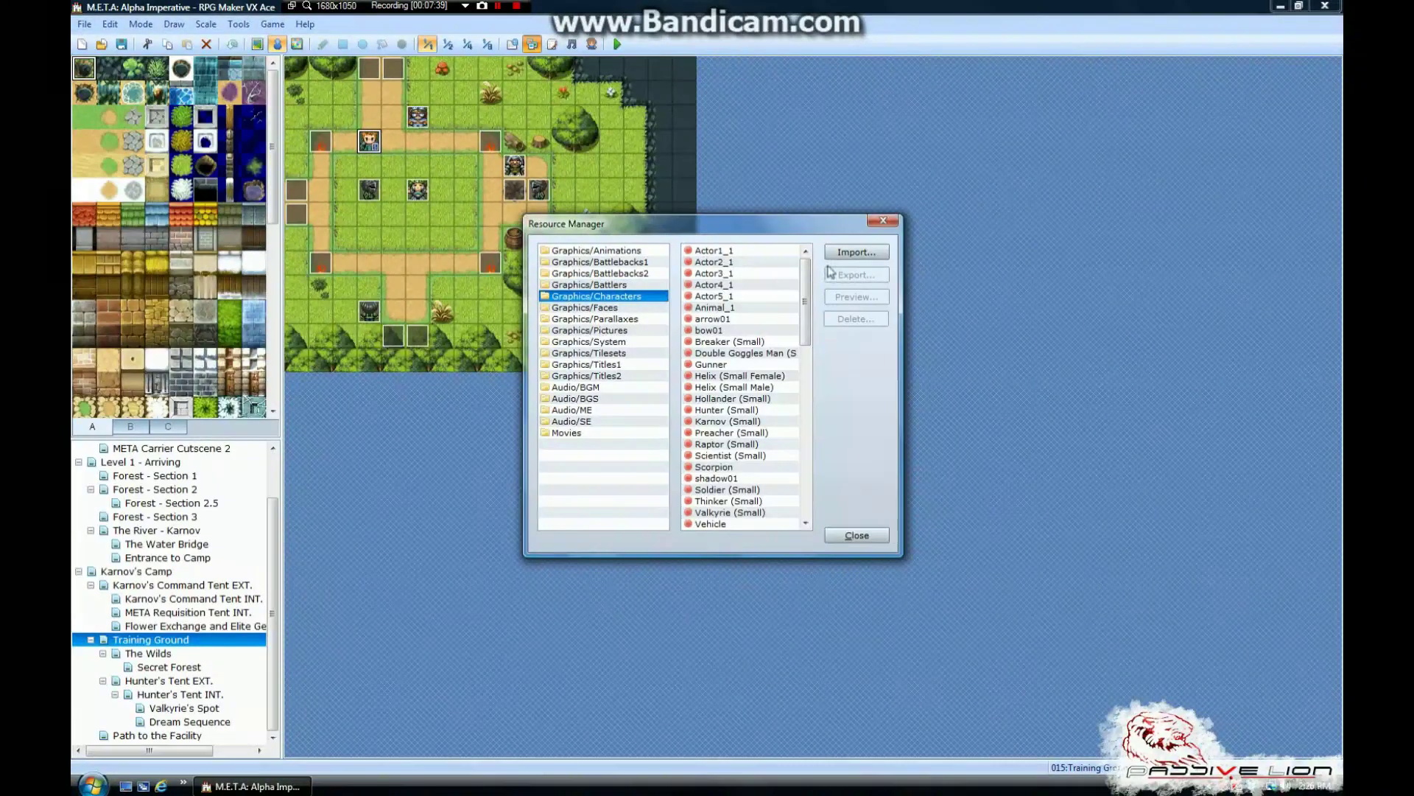
# Import Preacher (Small).png from S.I.R Files > Redemption Work > Extended Universe > META into Graphics/Characters.
pyautogui.click(851, 252)
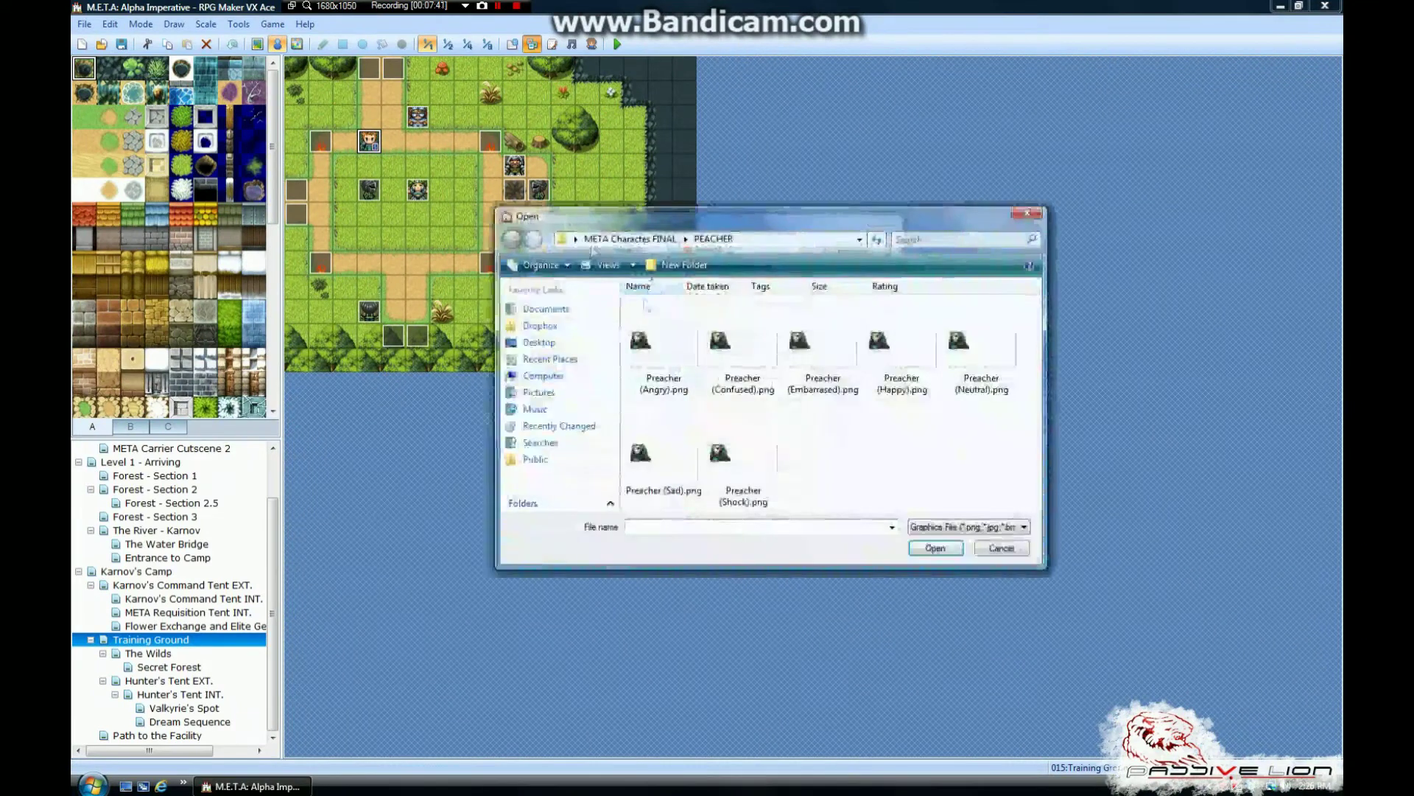
pyautogui.click(576, 239)
pyautogui.click(601, 257)
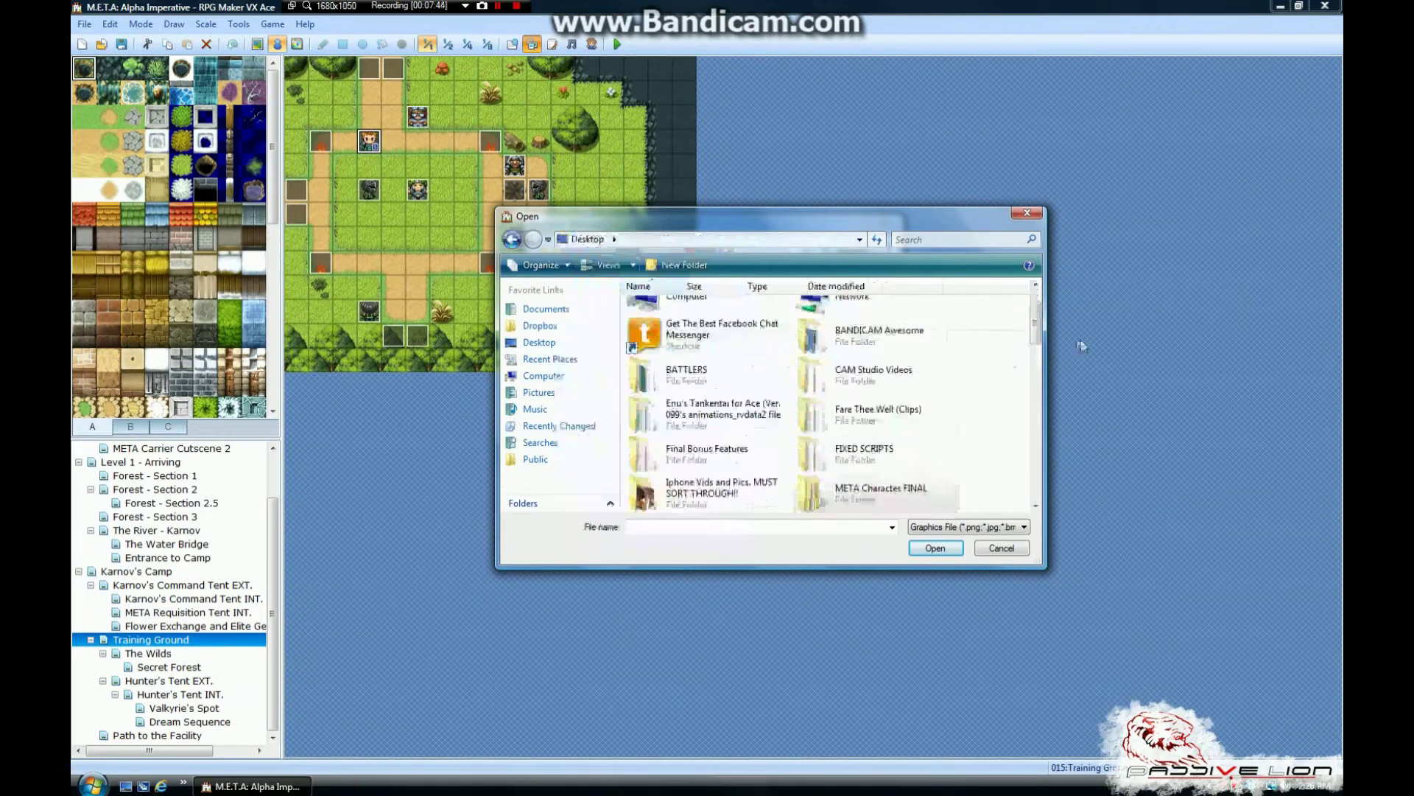
pyautogui.moveTo(1035, 324); pyautogui.dragTo(1035, 370)
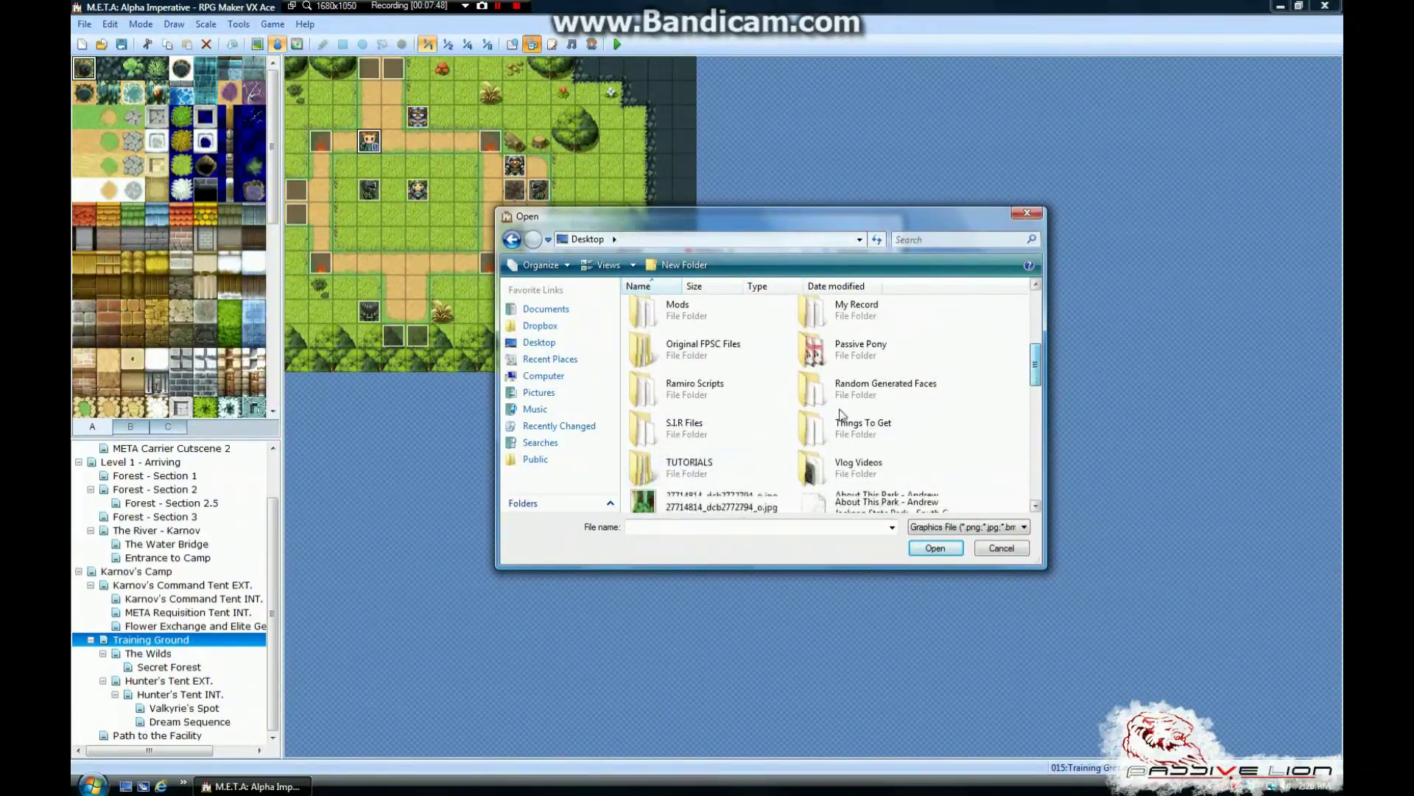
pyautogui.doubleClick(673, 430)
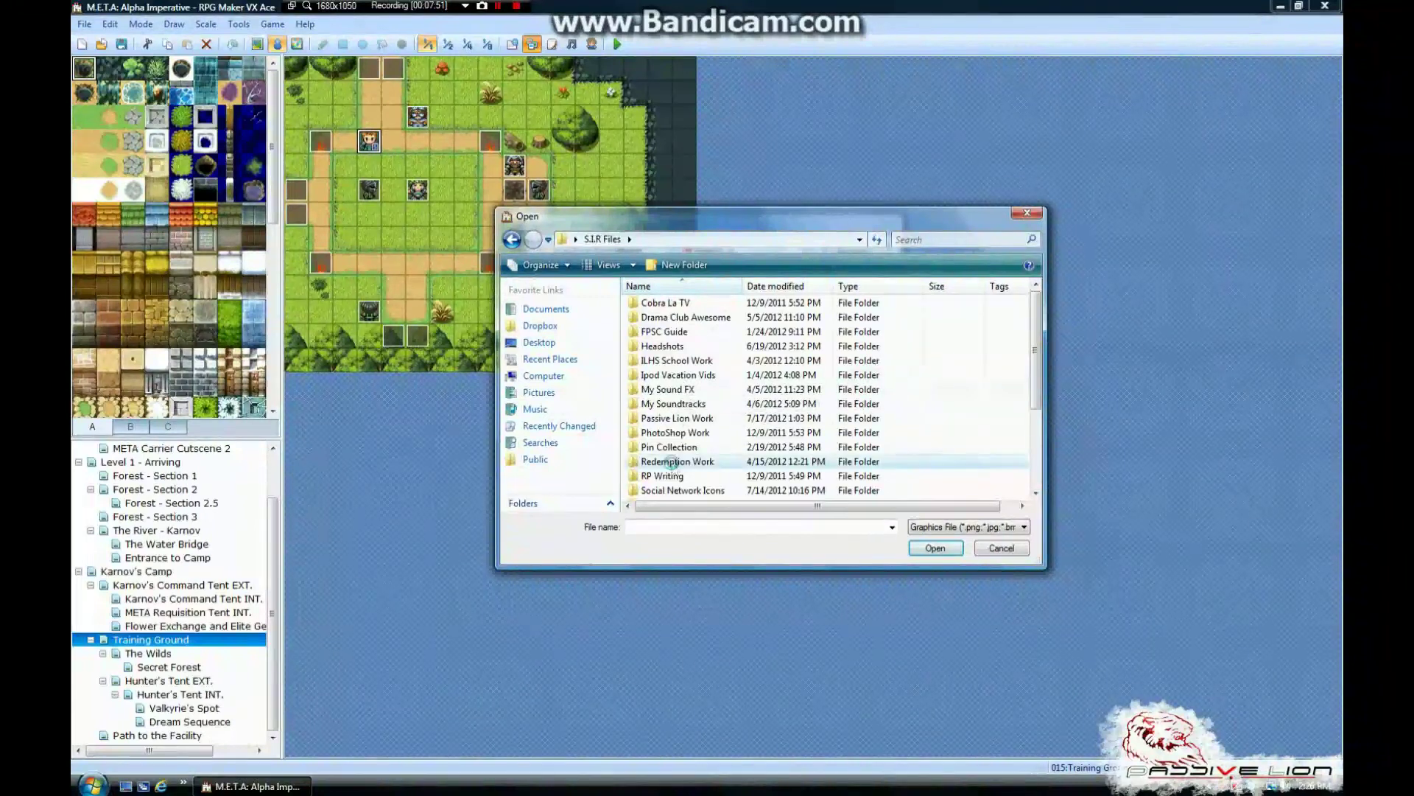
pyautogui.doubleClick(676, 462)
pyautogui.doubleClick(666, 330)
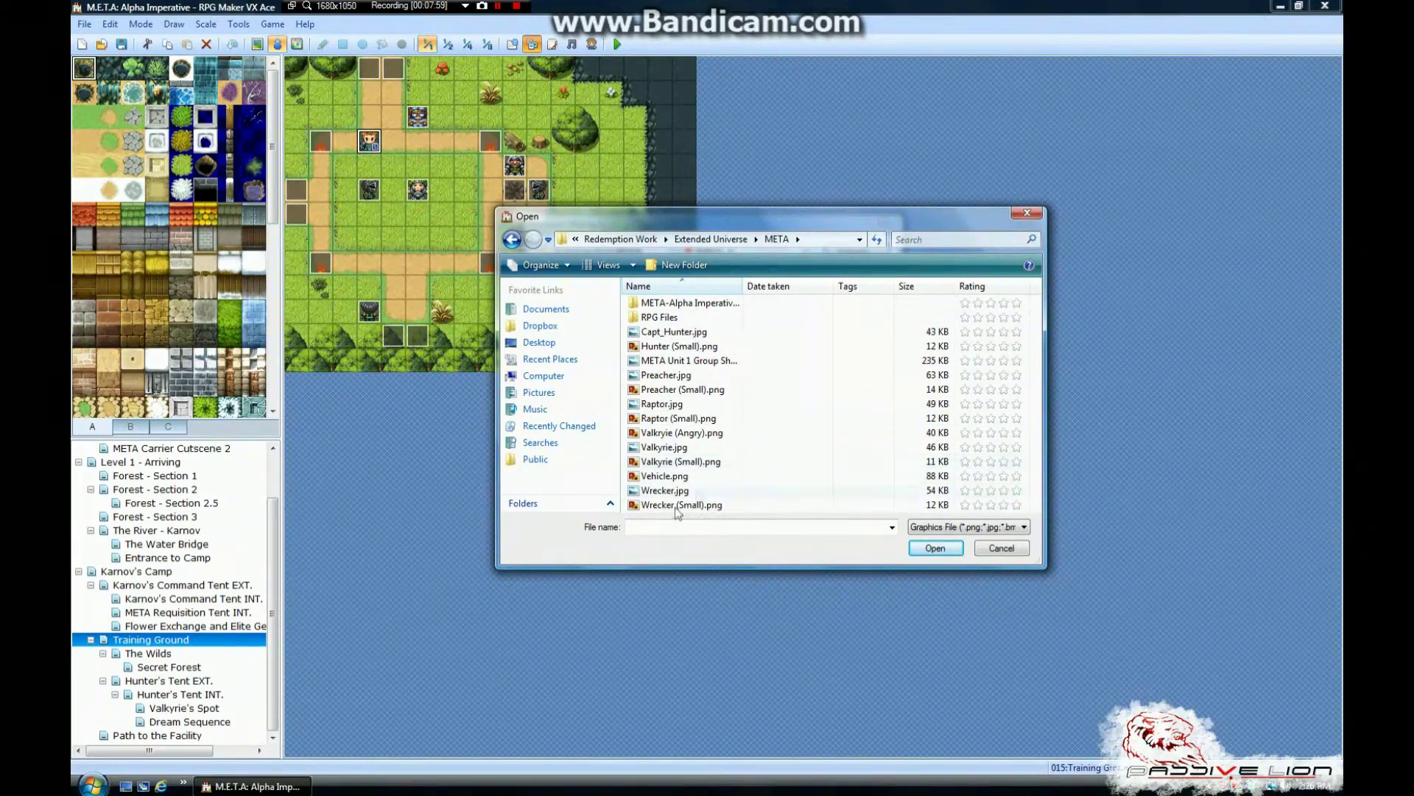
pyautogui.click(657, 376)
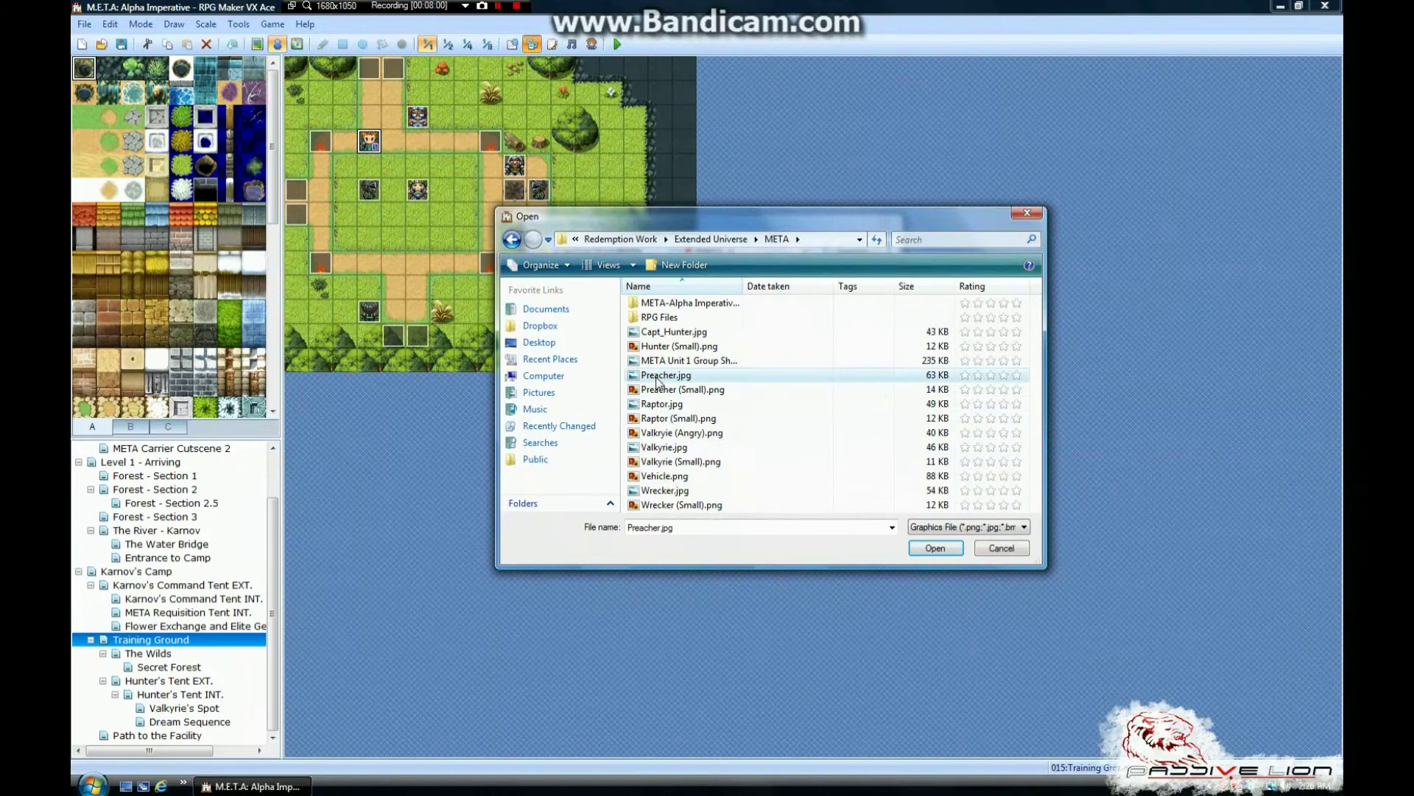
pyautogui.click(659, 391)
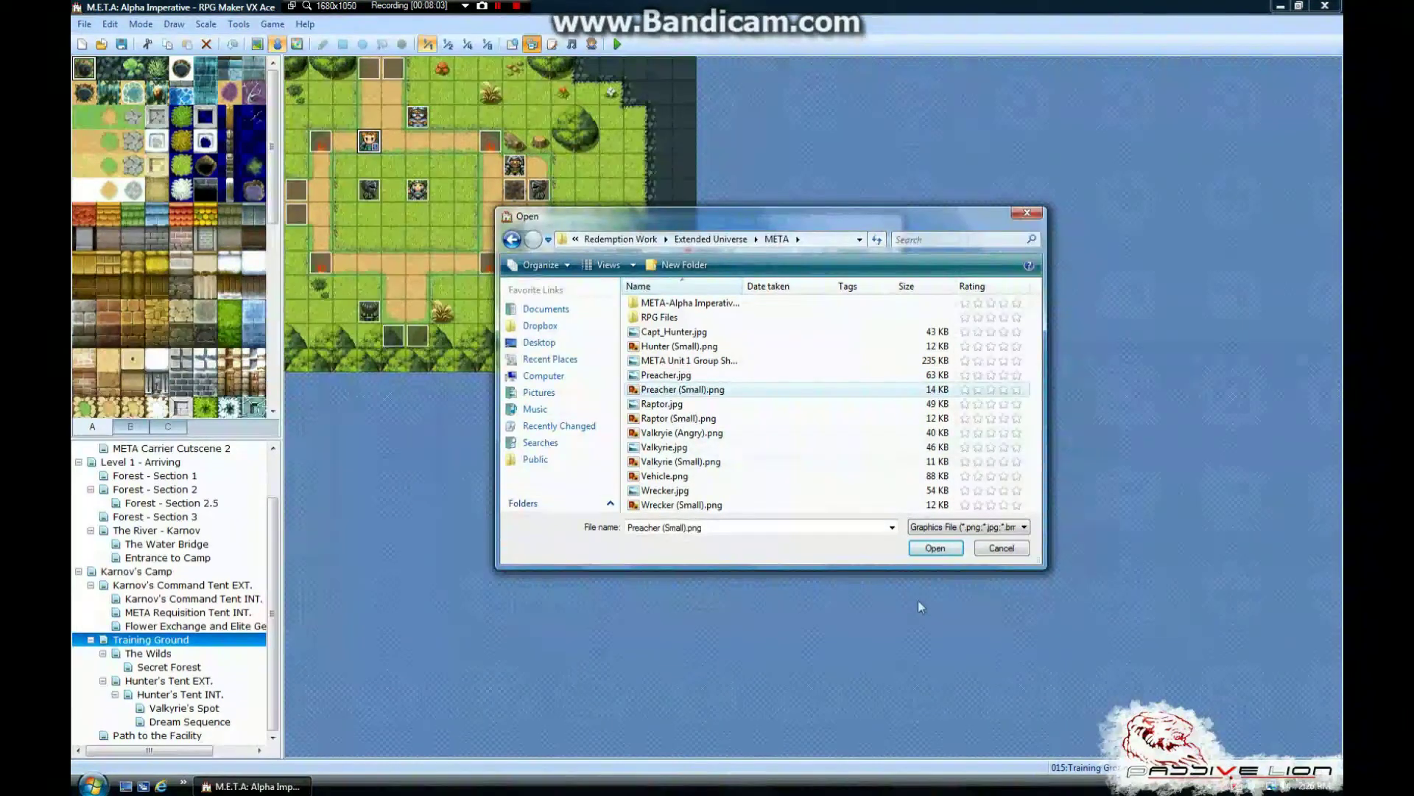
pyautogui.click(935, 548)
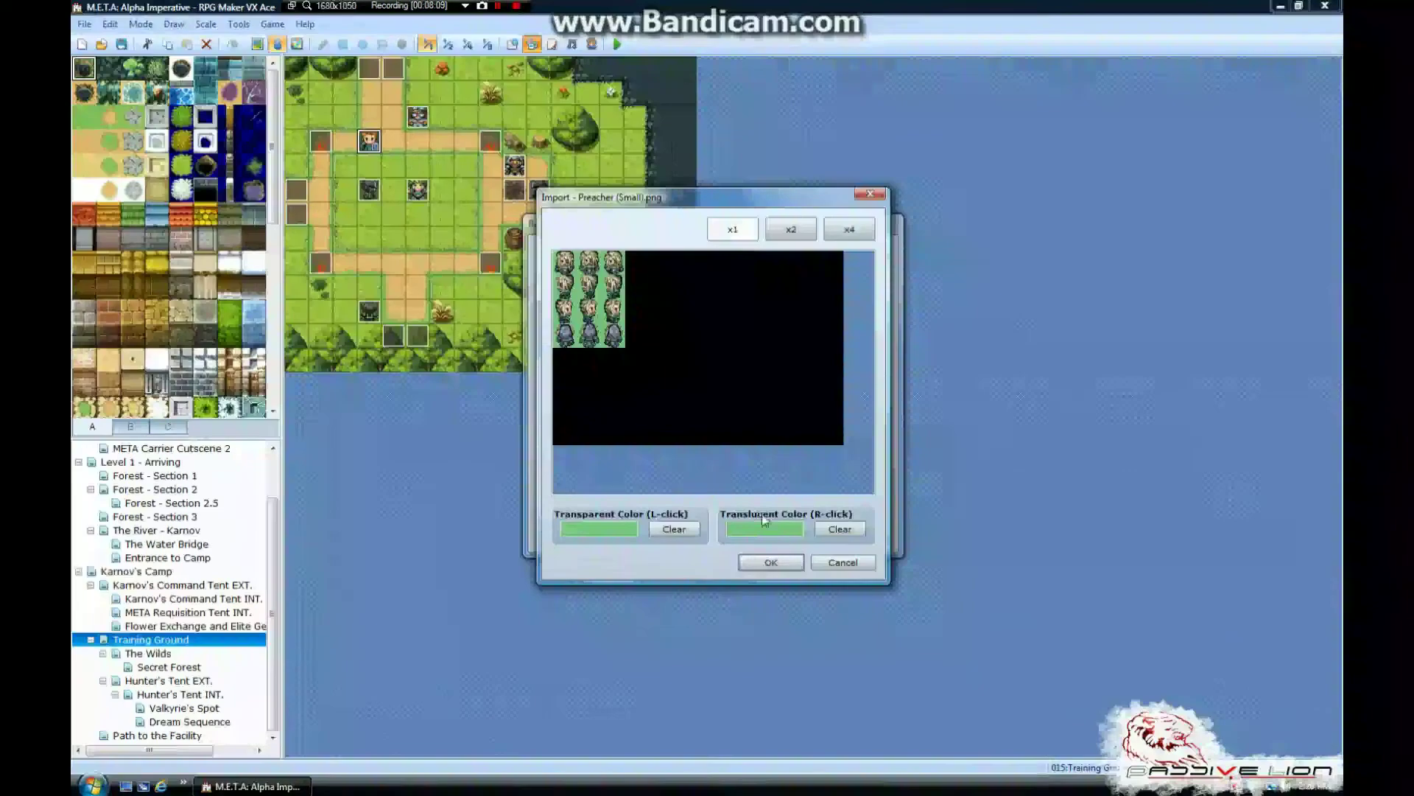
pyautogui.click(773, 562)
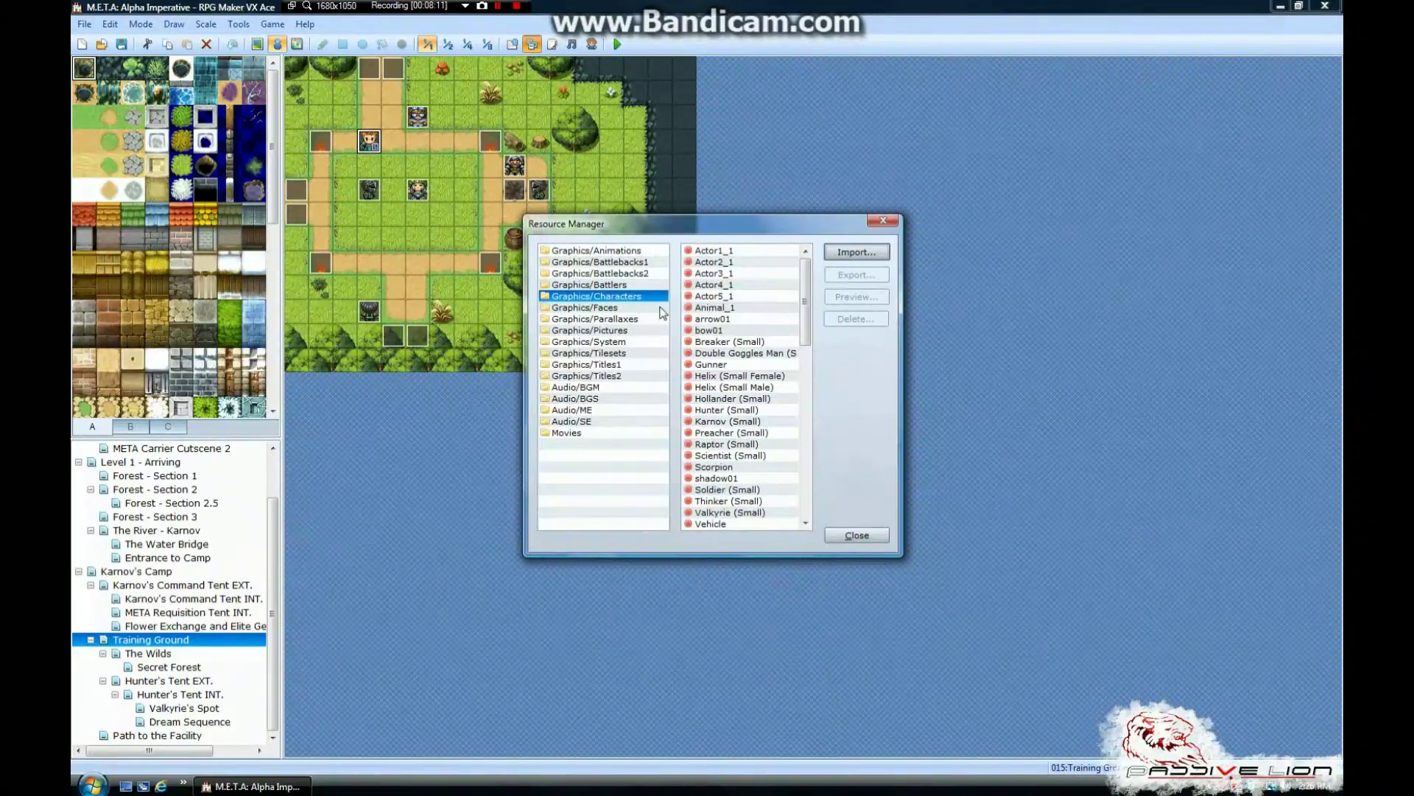
# Import Preacher (Small).png into Graphics/Battlers, then close the Resource Manager.
pyautogui.click(625, 286)
pyautogui.click(853, 254)
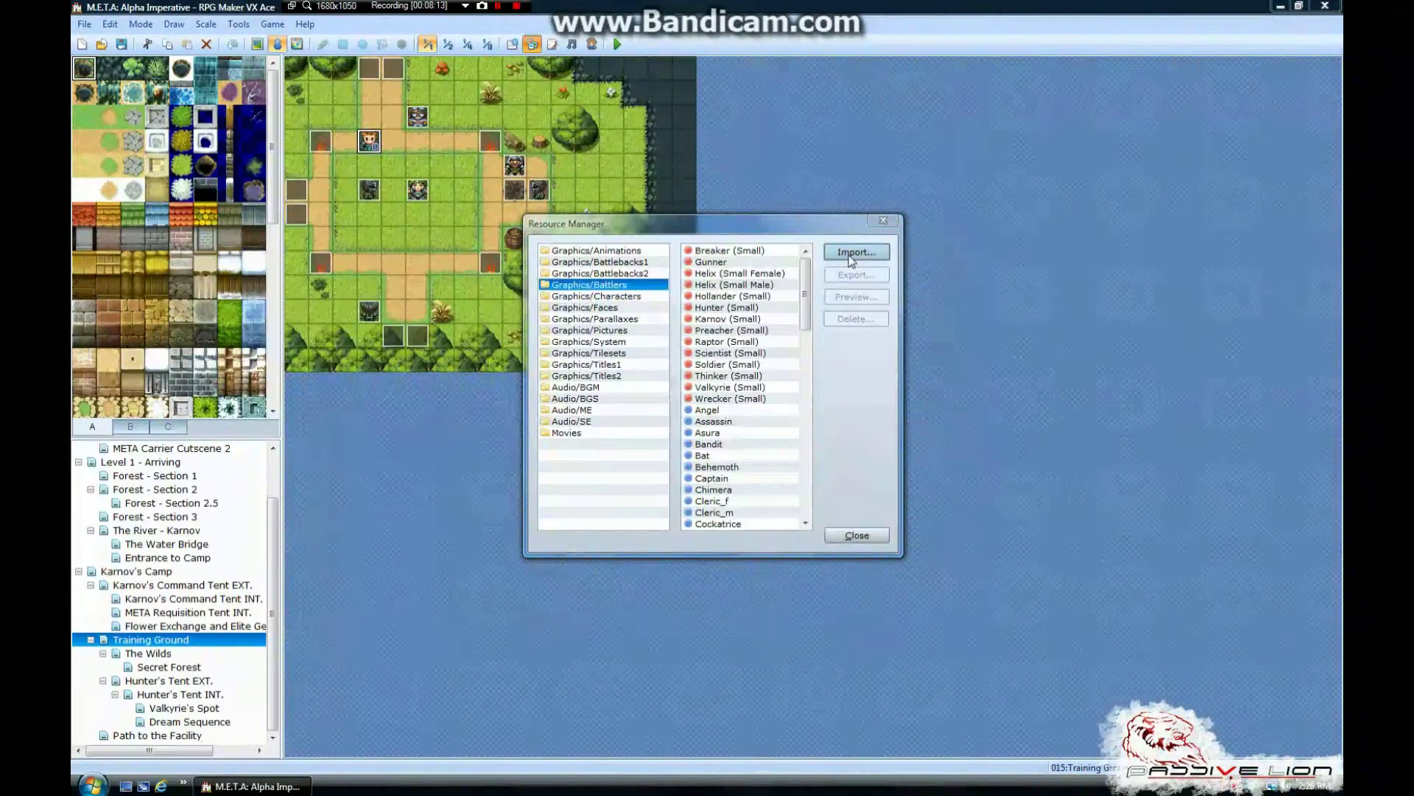
pyautogui.click(675, 418)
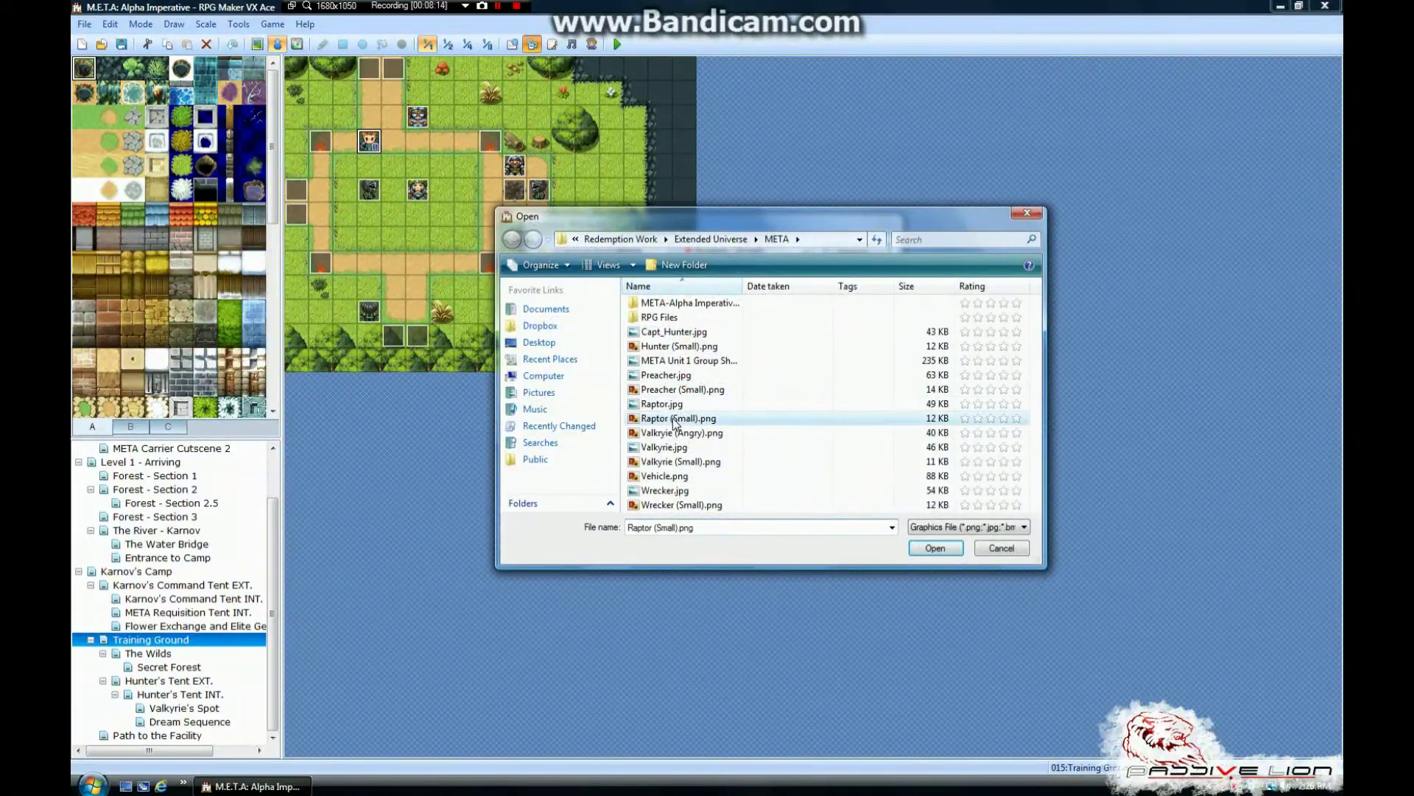
pyautogui.click(675, 390)
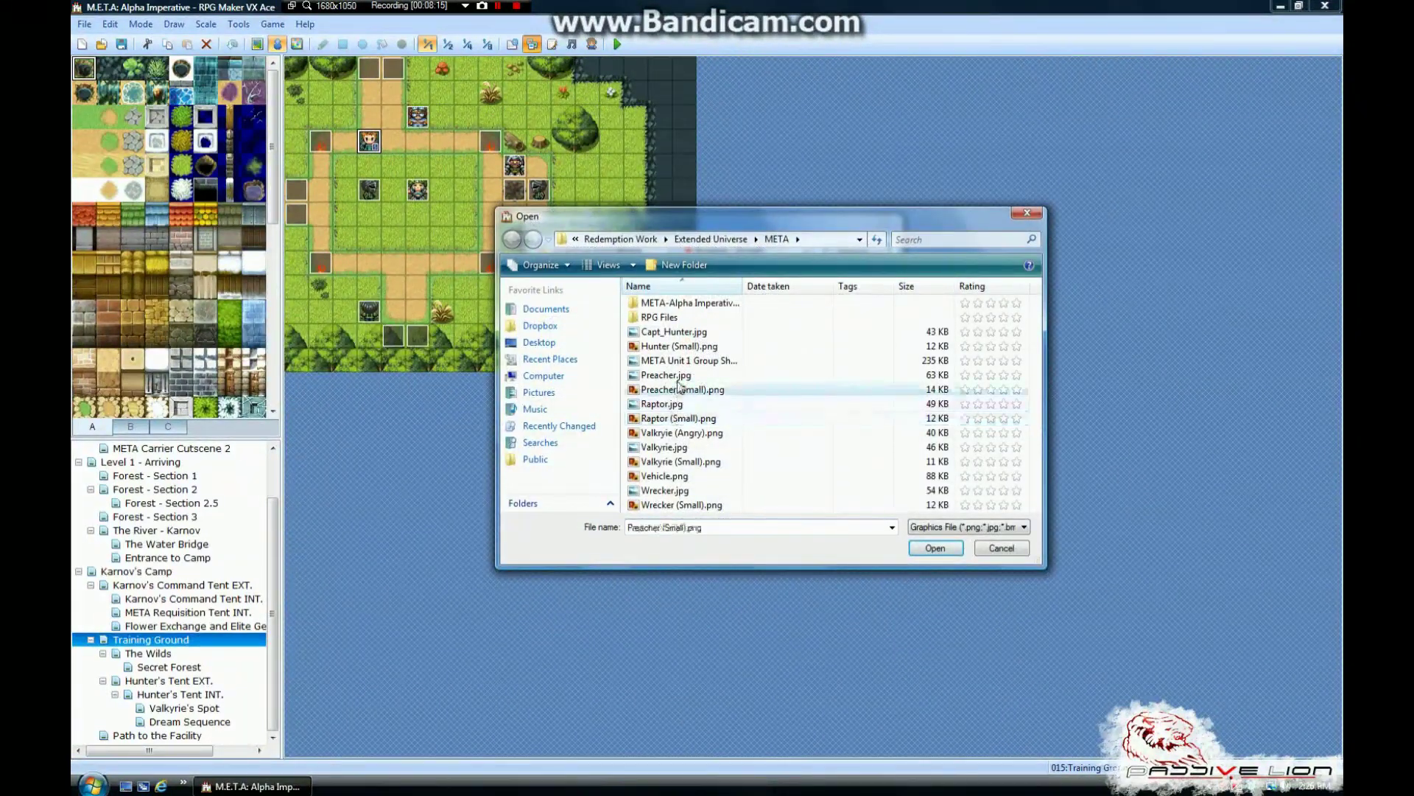
pyautogui.click(934, 547)
pyautogui.click(770, 567)
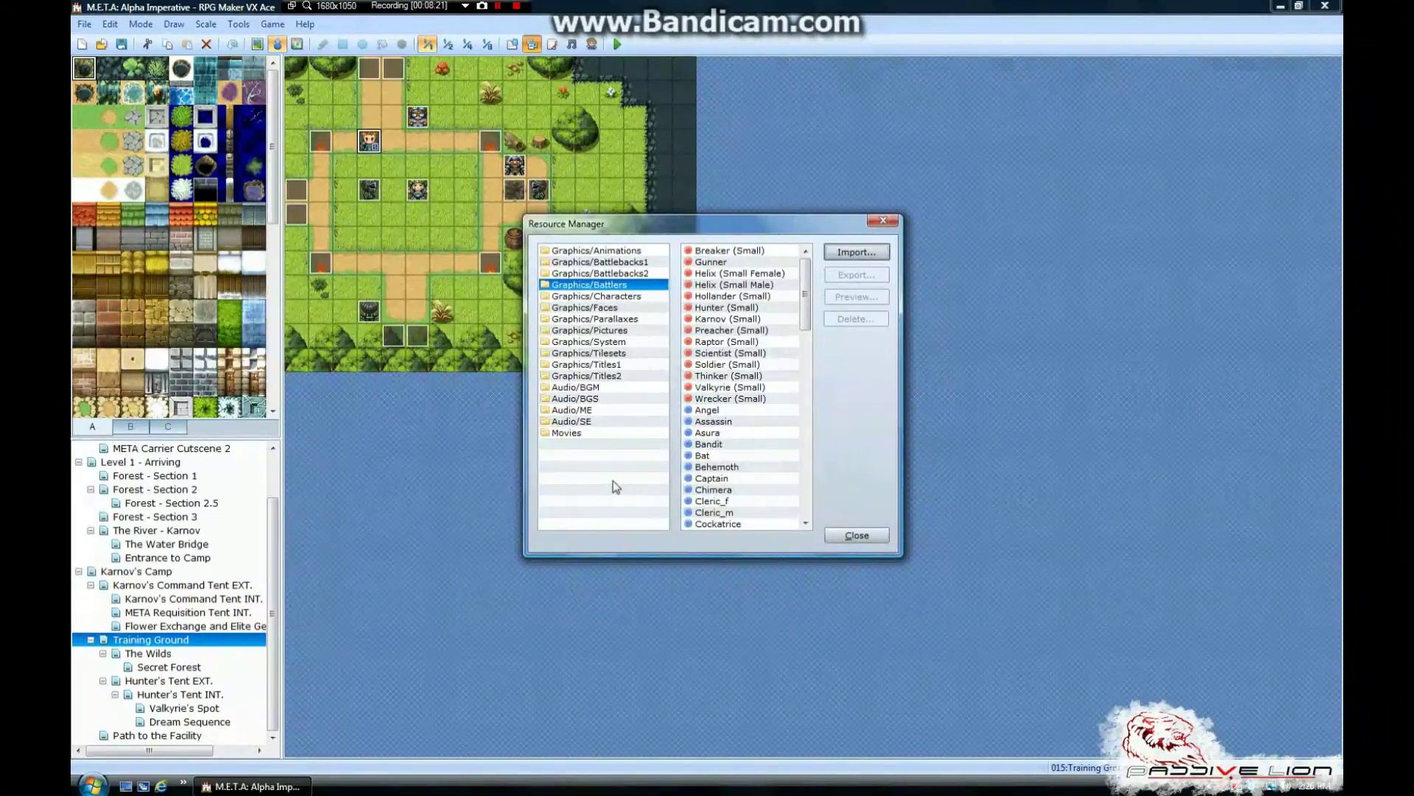
pyautogui.click(856, 536)
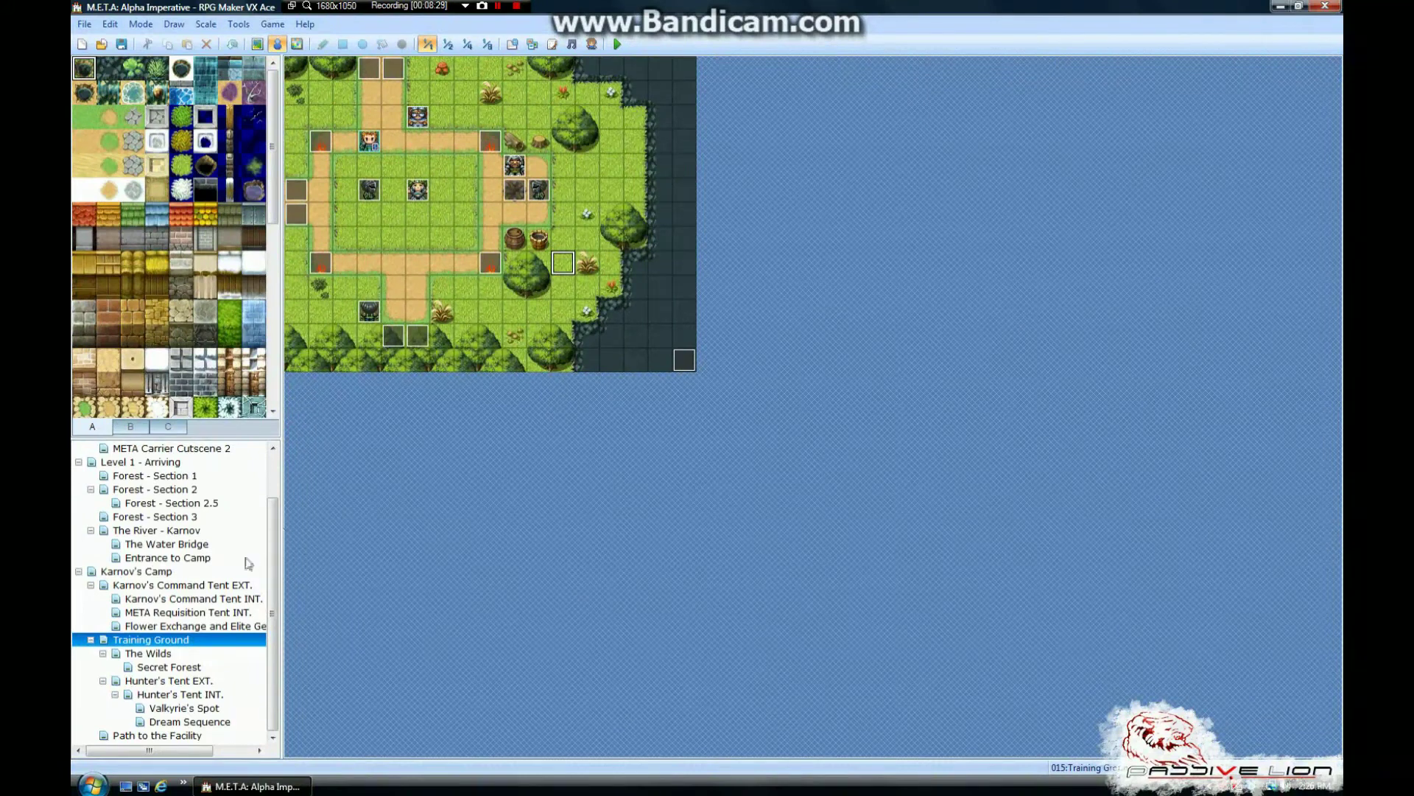
pyautogui.moveTo(276, 524); pyautogui.dragTo(279, 458)
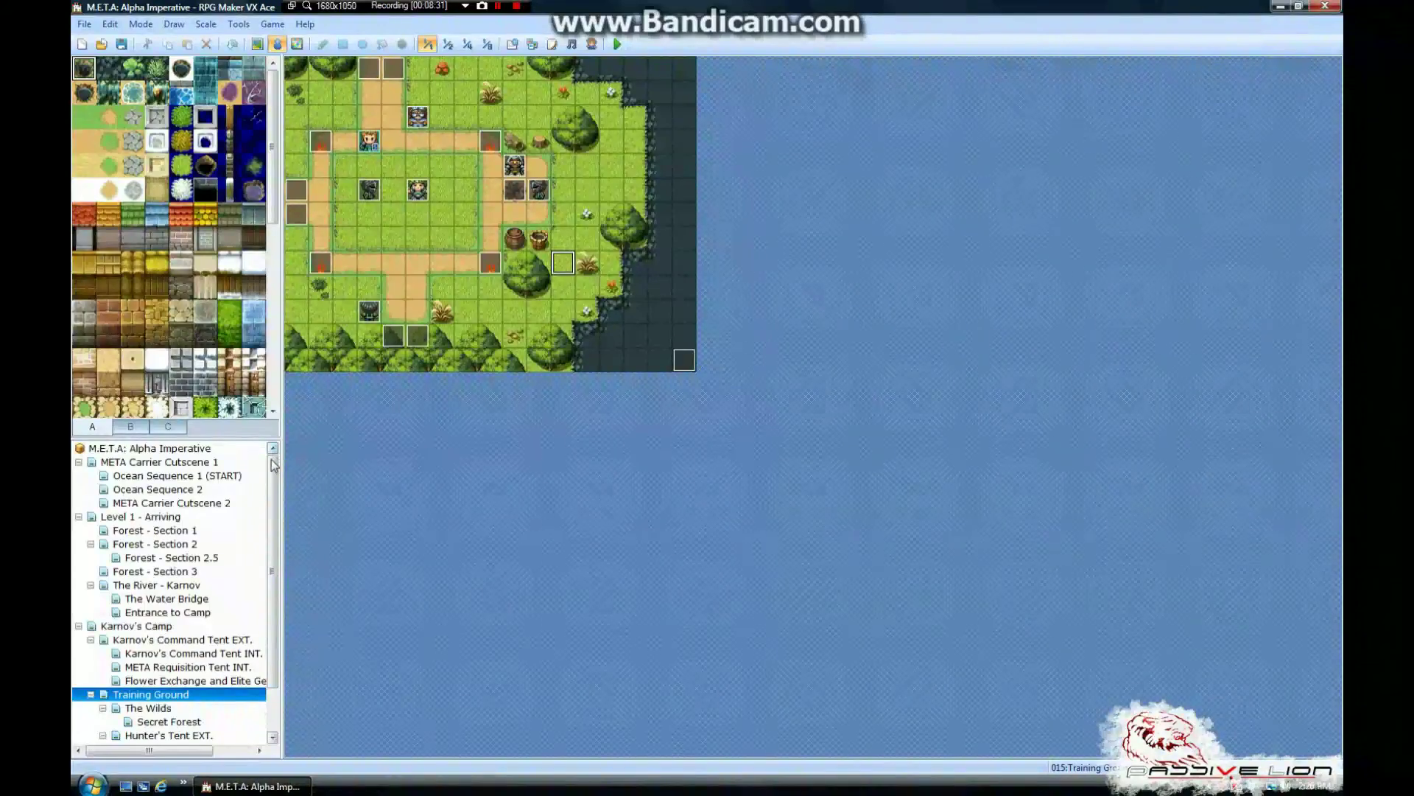